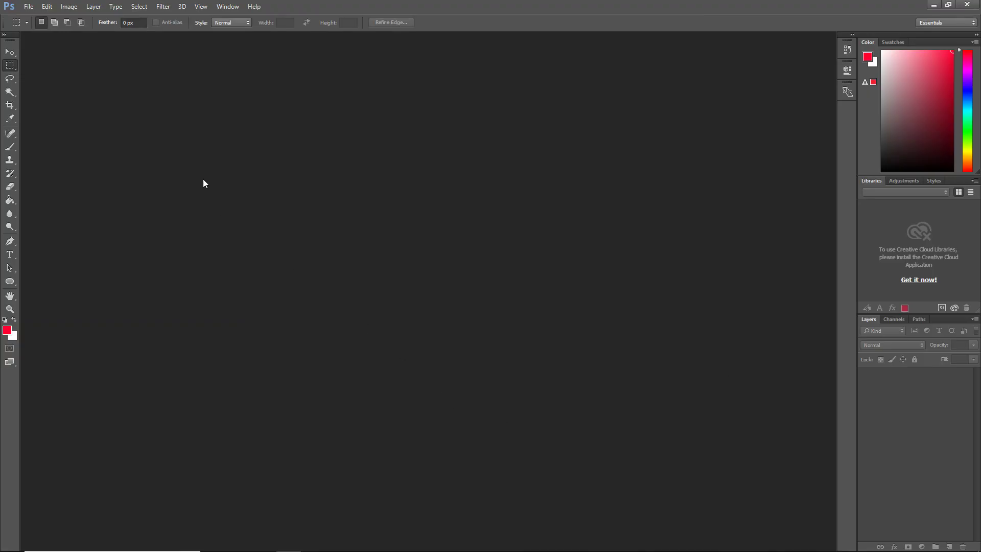
Create a new document named MyFirstRun, 300 pixels wide and 500 pixels high, with a white background.
{"action": "left_click", "coordinate": [31, 10]}
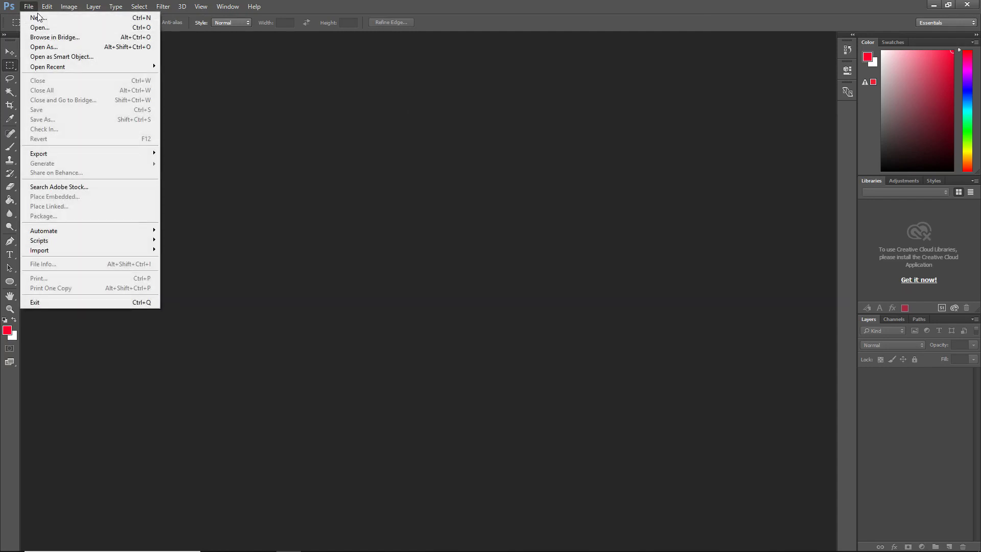
{"action": "left_click", "coordinate": [48, 19]}
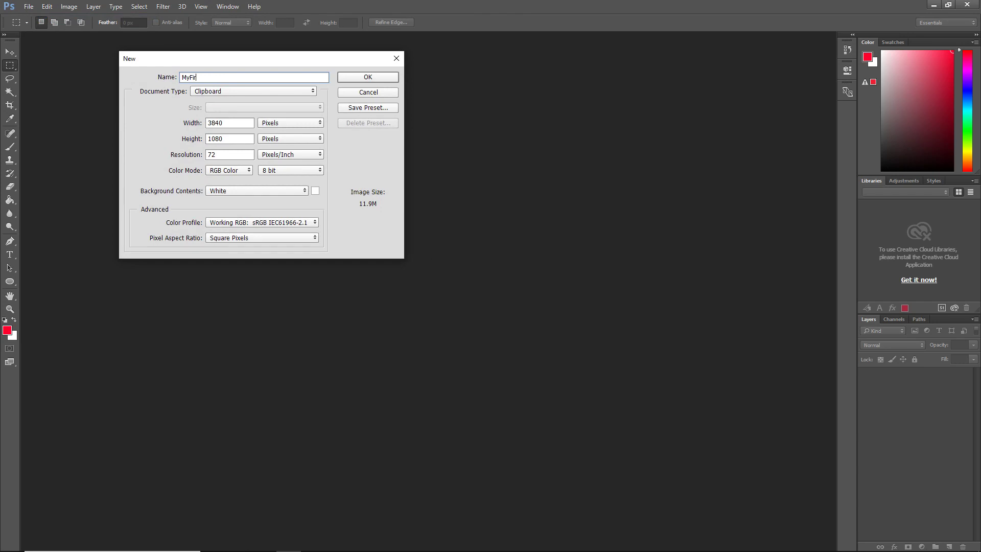
{"action": "type", "text": "MyFirstRun"}
{"action": "key", "text": "Tab"}
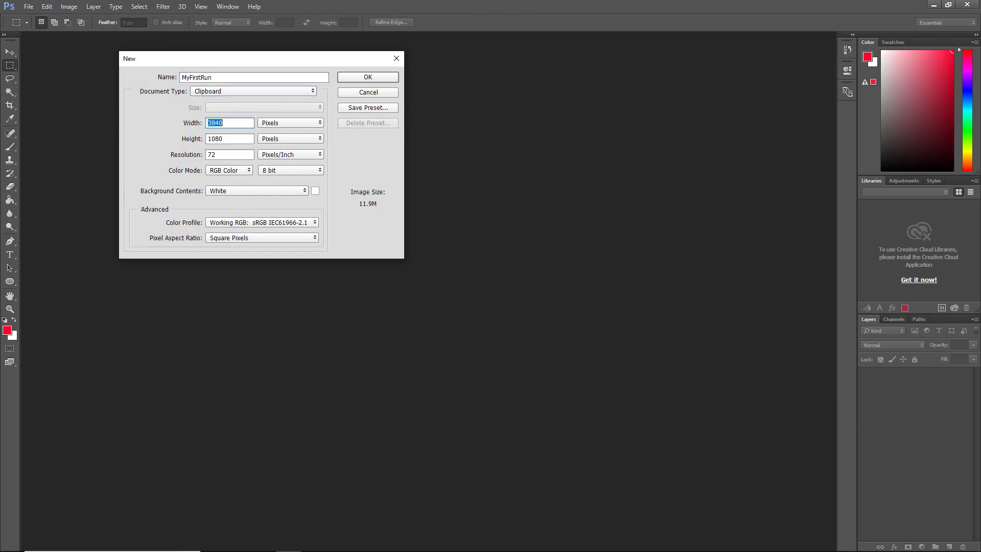
{"action": "type", "text": "300"}
{"action": "key", "text": "Tab"}
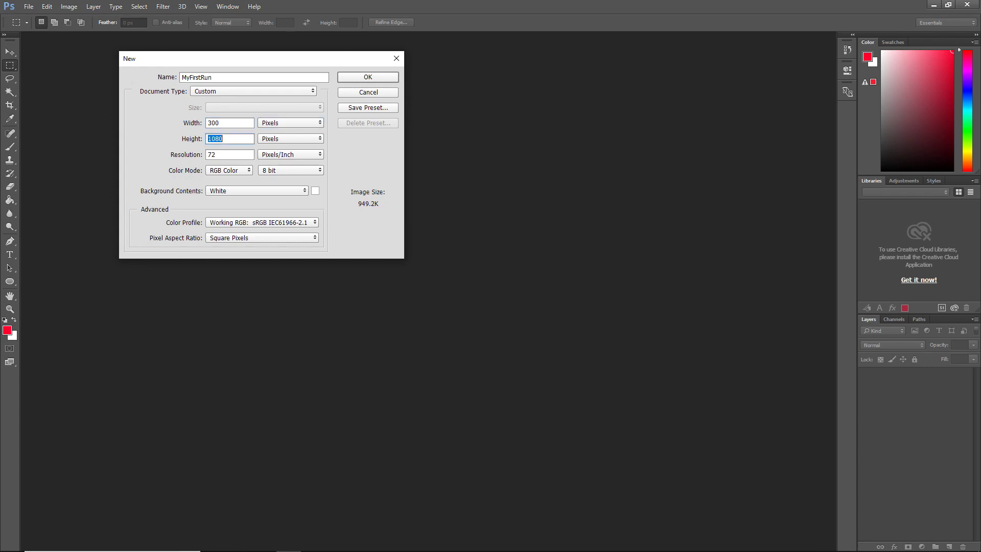
{"action": "type", "text": "5"}
{"action": "left_click", "coordinate": [382, 76]}
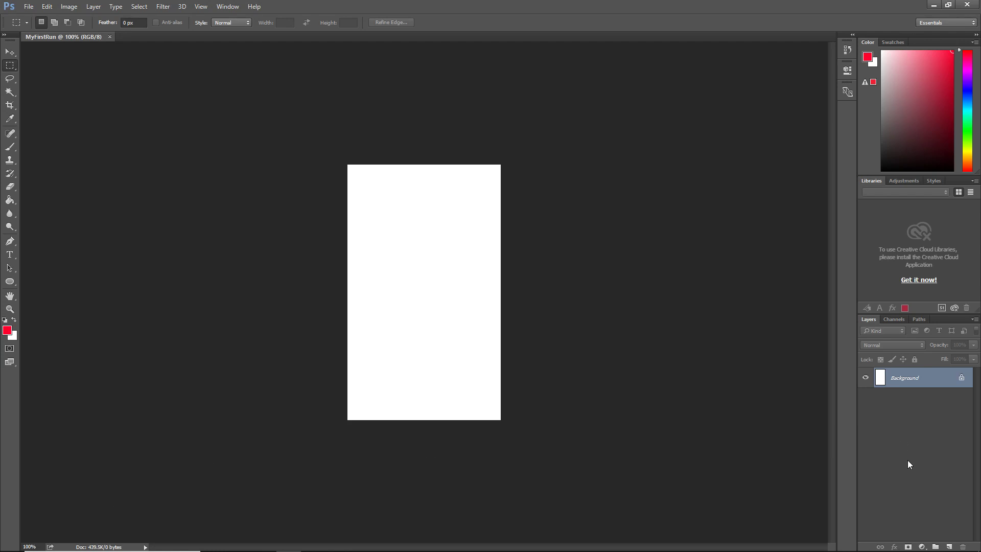
Add a new empty layer and delete the Background layer.
{"action": "key", "text": "ctrl+shift+n"}
{"action": "key", "text": "Return"}
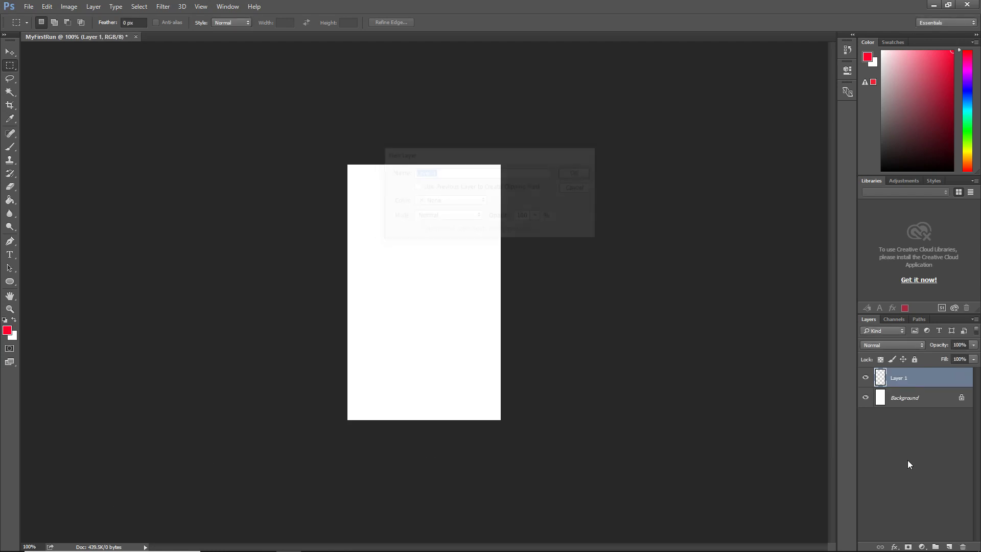
{"action": "left_click", "coordinate": [961, 398]}
{"action": "key", "text": "Delete"}
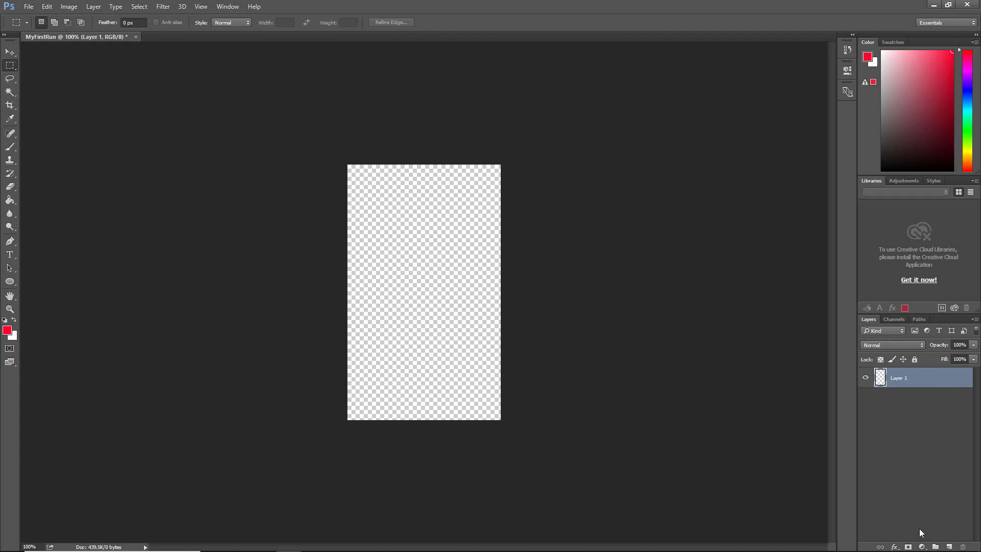
Add a Solid Color fill layer in muted yellow #bdb556 as the backdrop.
{"action": "left_click", "coordinate": [922, 546]}
{"action": "left_click", "coordinate": [903, 323]}
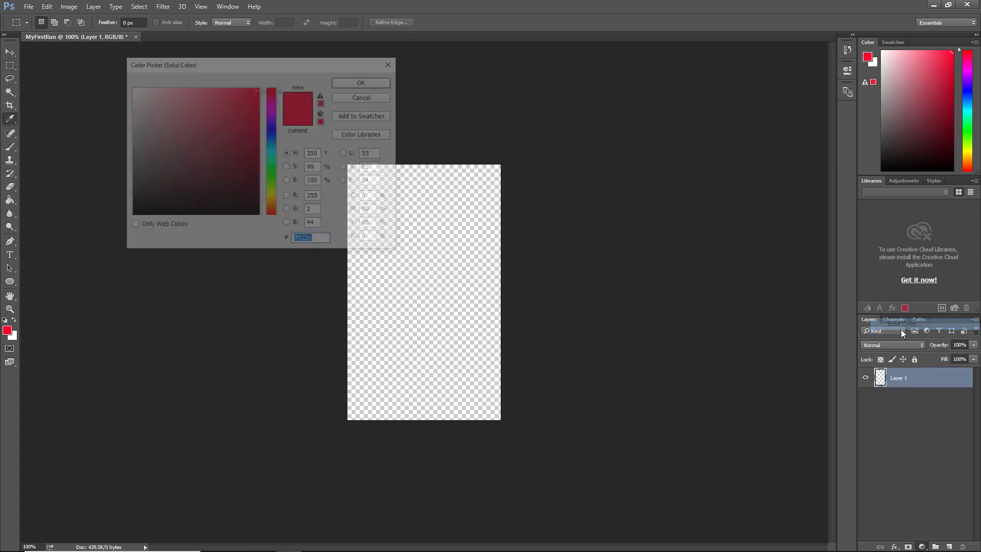
{"action": "left_click", "coordinate": [271, 197]}
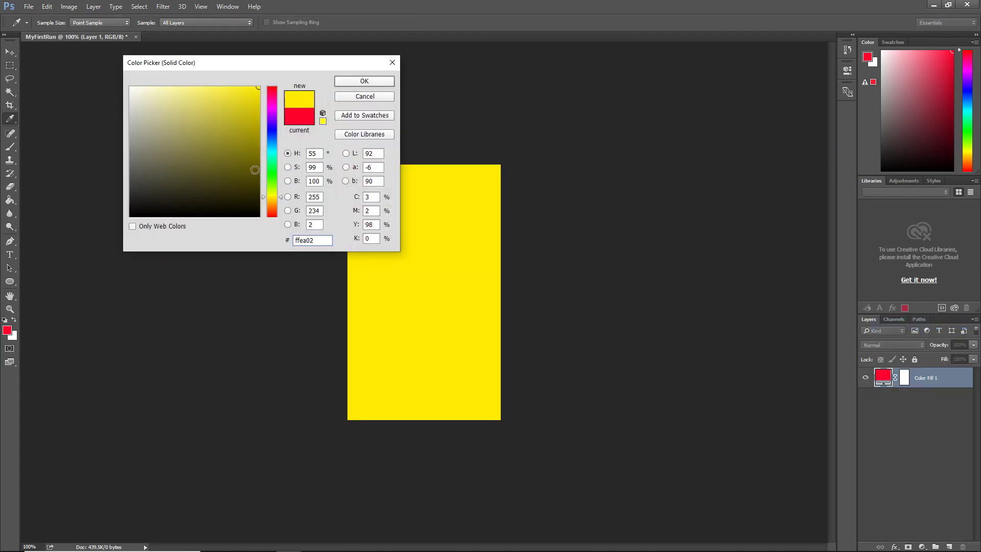
{"action": "mouse_move", "coordinate": [204, 118]}
{"action": "left_mouse_down"}
{"action": "mouse_move", "coordinate": [207, 136]}
{"action": "mouse_move", "coordinate": [201, 120]}
{"action": "left_mouse_up"}
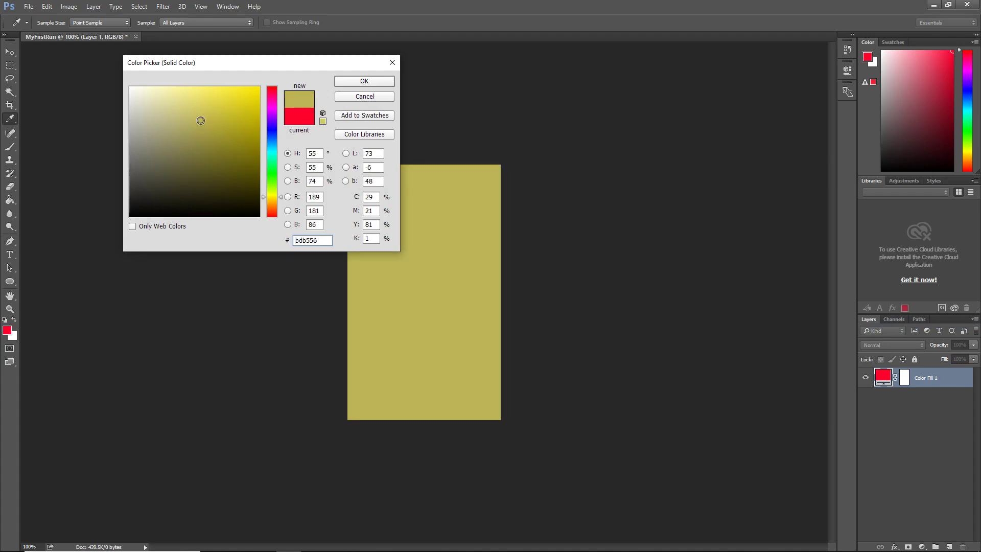
{"action": "left_click", "coordinate": [351, 82]}
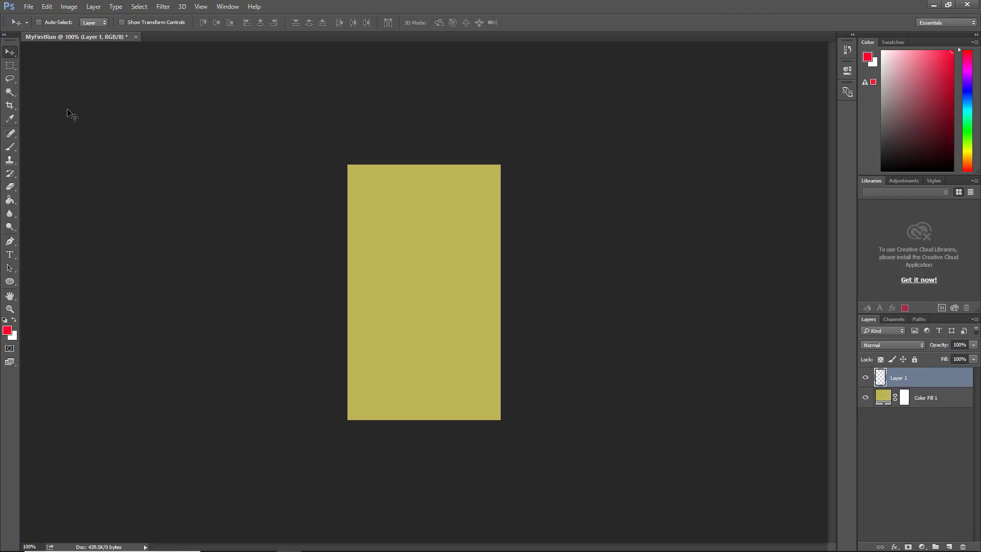
Open the existing character file MyFirstChar.psd from the youtube folder.
{"action": "left_click", "coordinate": [28, 7]}
{"action": "left_click", "coordinate": [33, 29]}
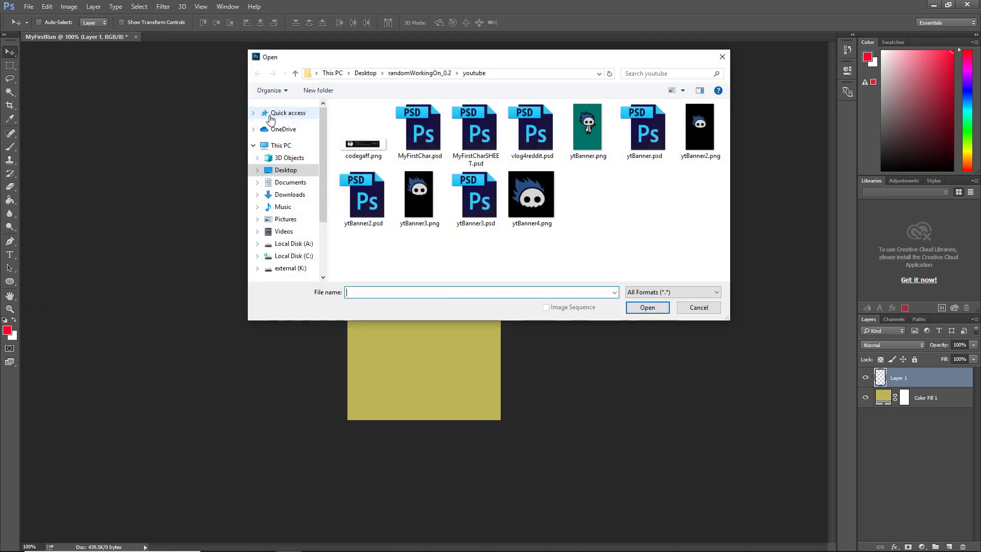
{"action": "double_click", "coordinate": [429, 134]}
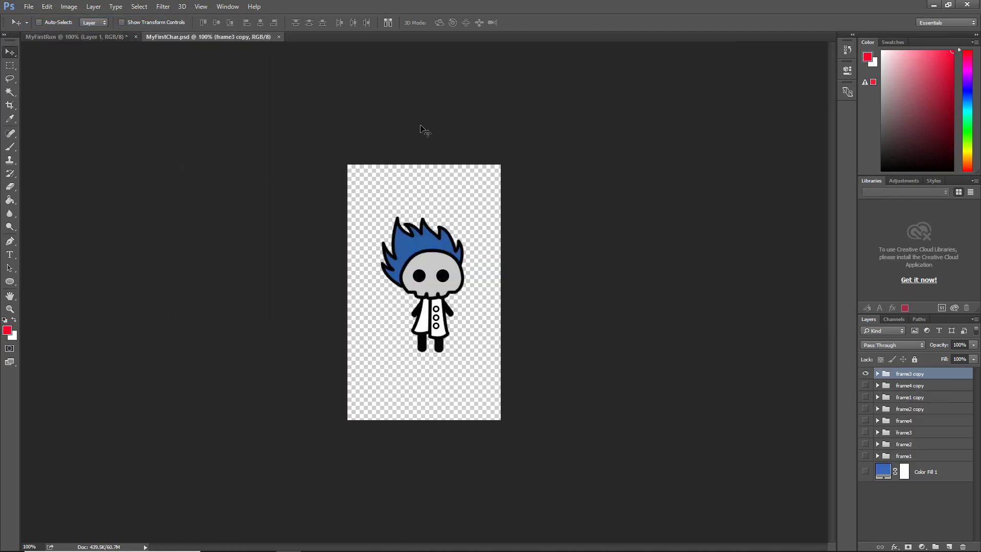
Show the frame1 group instead of frame3 copy and copy frame1 into the MyFirstRun document.
{"action": "left_click", "coordinate": [880, 445]}
{"action": "left_click", "coordinate": [879, 458]}
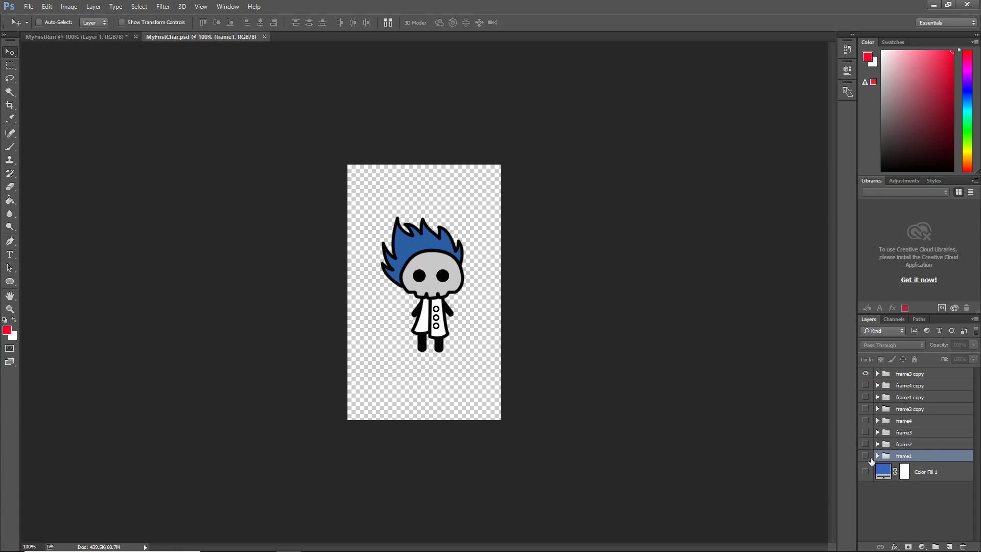
{"action": "key", "text": "ctrl+comma"}
{"action": "left_click", "coordinate": [865, 374]}
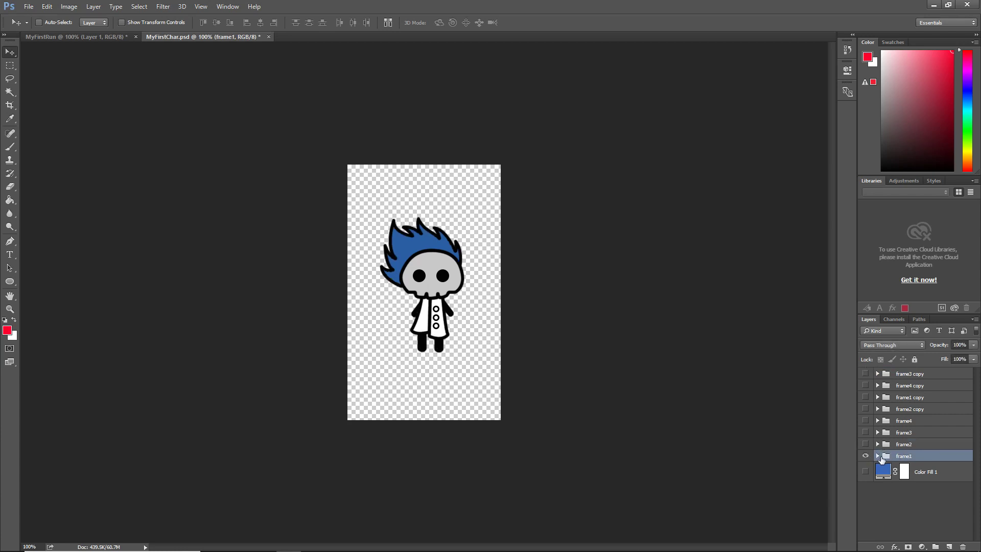
{"action": "mouse_move", "coordinate": [436, 282]}
{"action": "left_mouse_down"}
{"action": "mouse_move", "coordinate": [148, 54]}
{"action": "mouse_move", "coordinate": [115, 30]}
{"action": "mouse_move", "coordinate": [94, 41]}
{"action": "mouse_move", "coordinate": [431, 285]}
{"action": "left_mouse_up"}
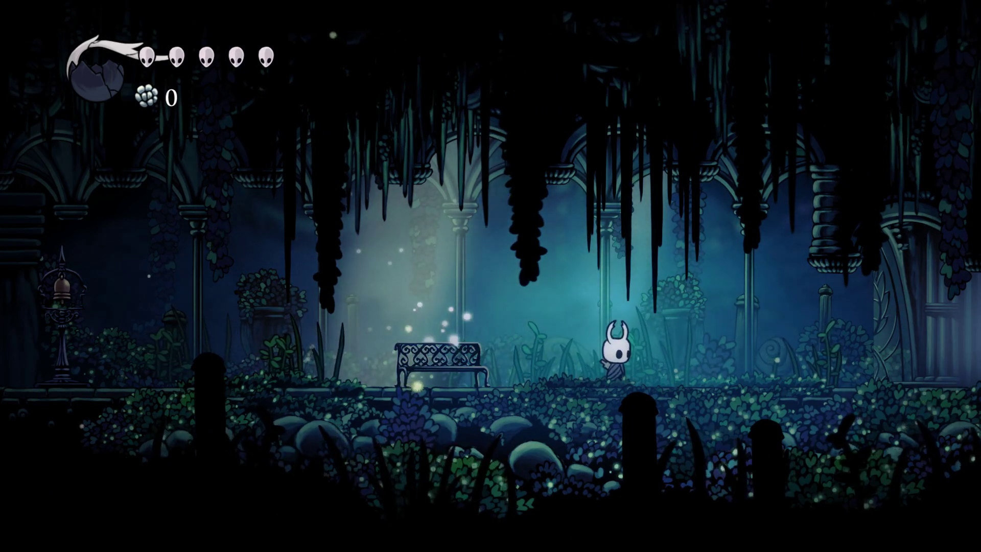
{"action": "key", "text": "Left"}
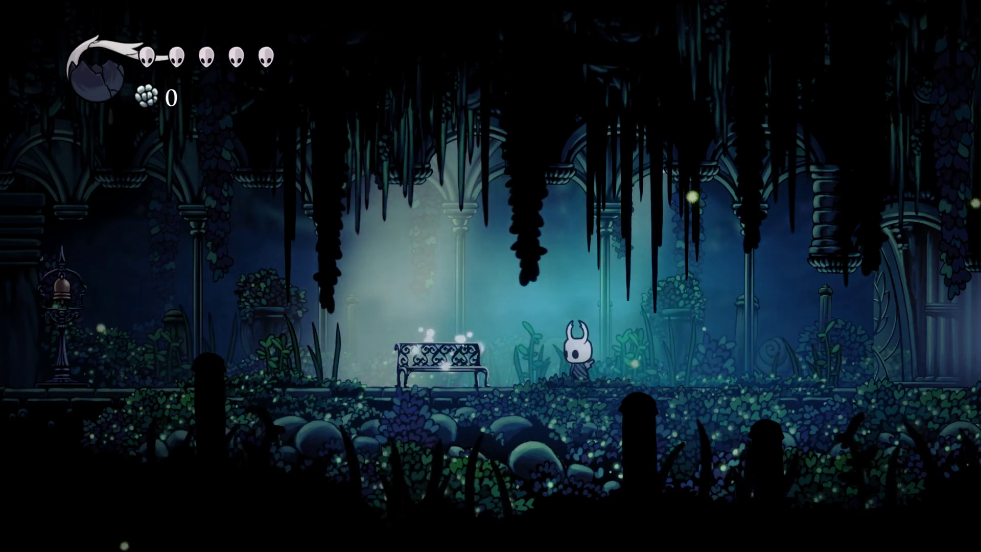
{"action": "key", "text": "Up"}
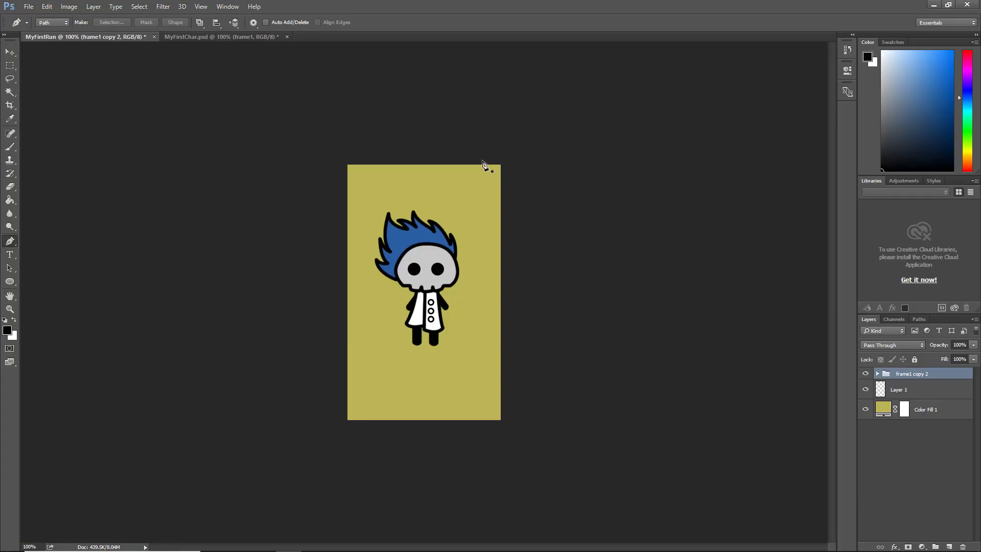
Copy the Head, Hair and Jacket paths from MyFirstChar.psd into the MyFirstRun document.
{"action": "left_click", "coordinate": [240, 37]}
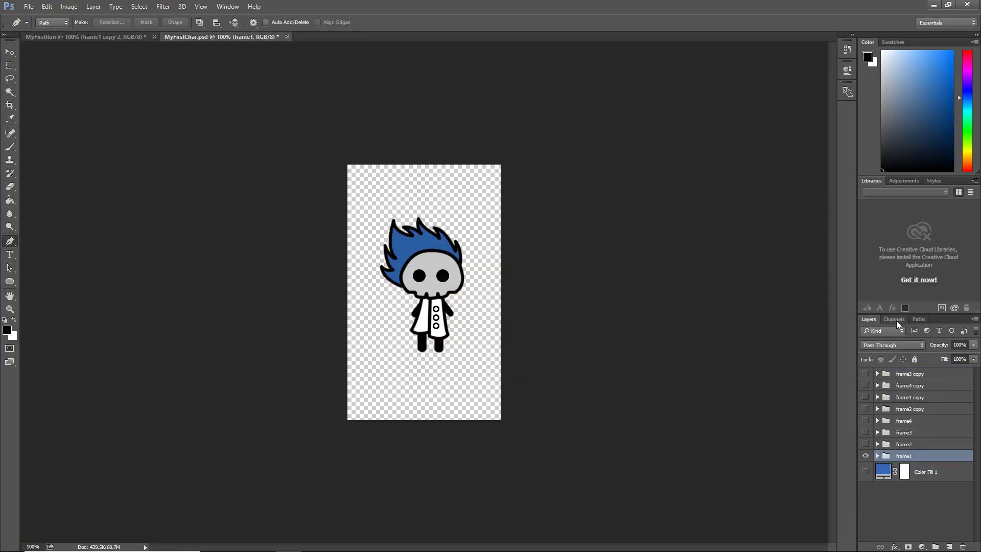
{"action": "left_click", "coordinate": [918, 320]}
{"action": "left_click", "coordinate": [881, 335]}
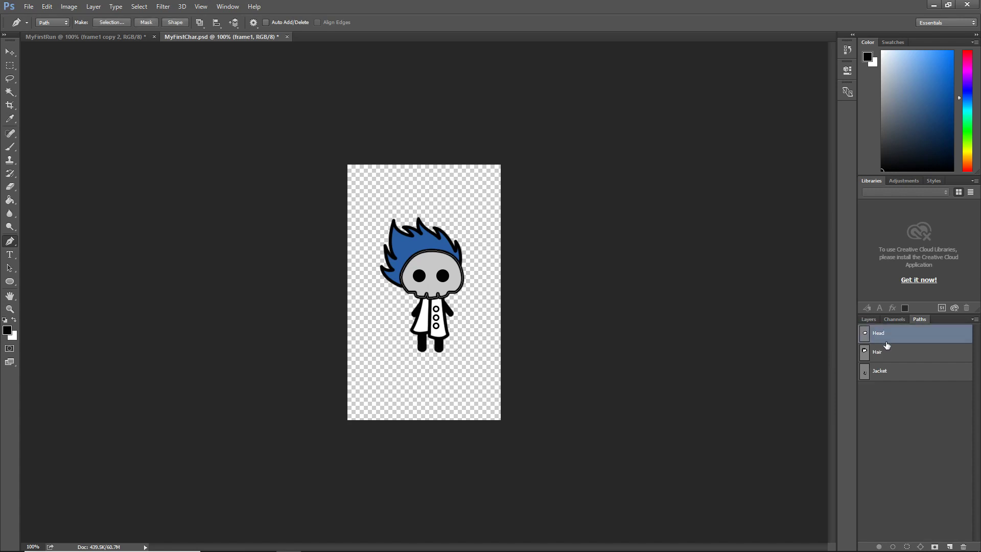
{"action": "left_click", "coordinate": [889, 376], "text": "shift"}
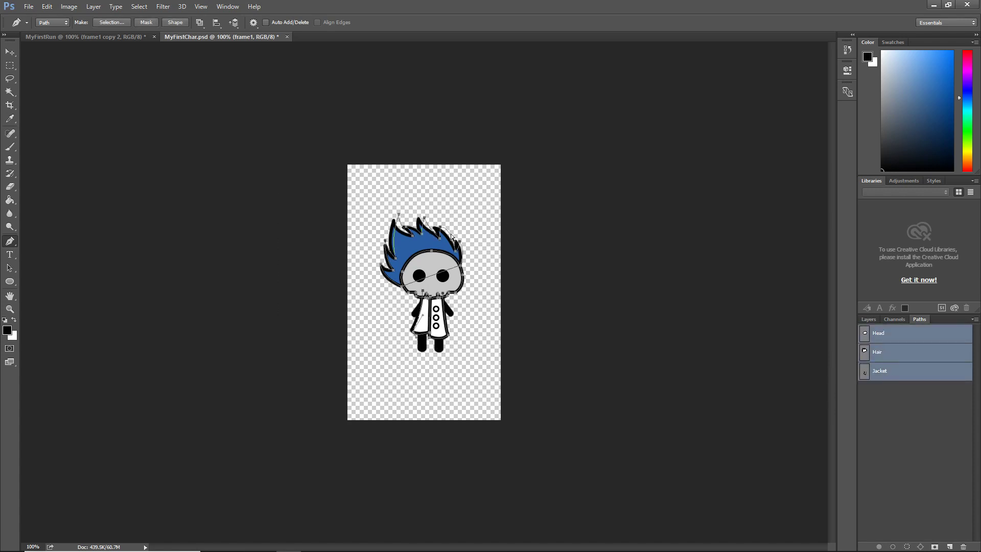
{"action": "left_click_drag", "start_coordinate": [452, 236], "coordinate": [436, 274]}
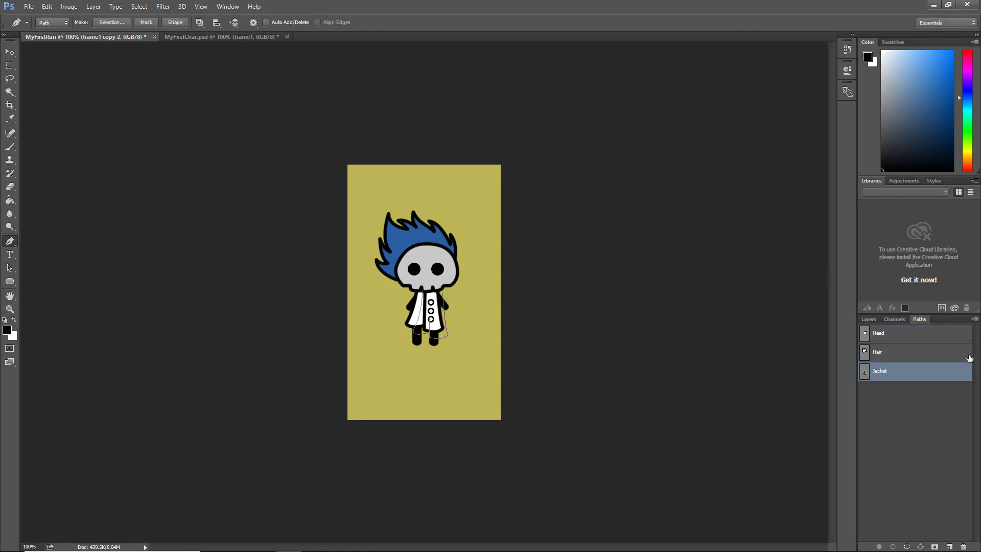
Move the Head path so that it lines up with the character's skull.
{"action": "left_click", "coordinate": [895, 338]}
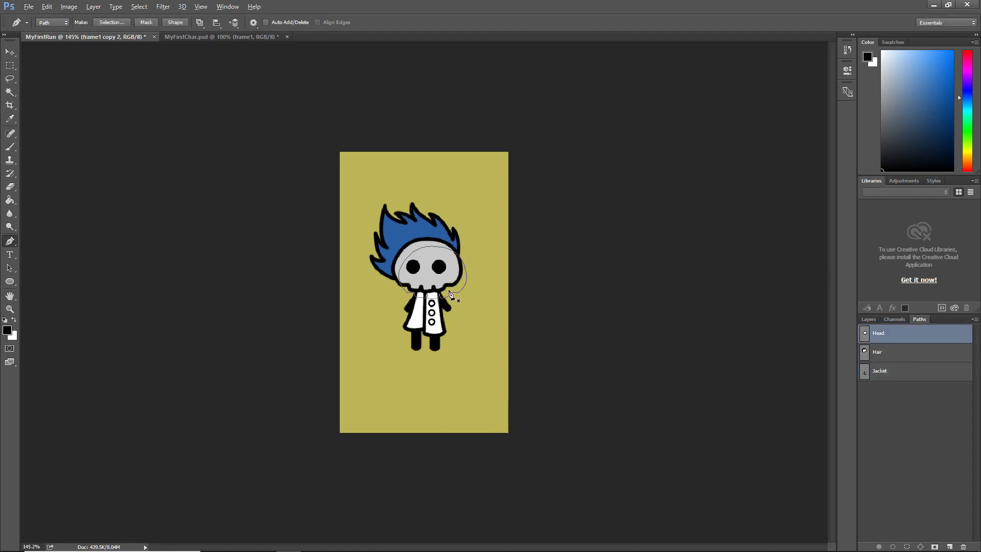
{"action": "scroll", "coordinate": [534, 293], "scroll_direction": "up", "scroll_amount": 4}
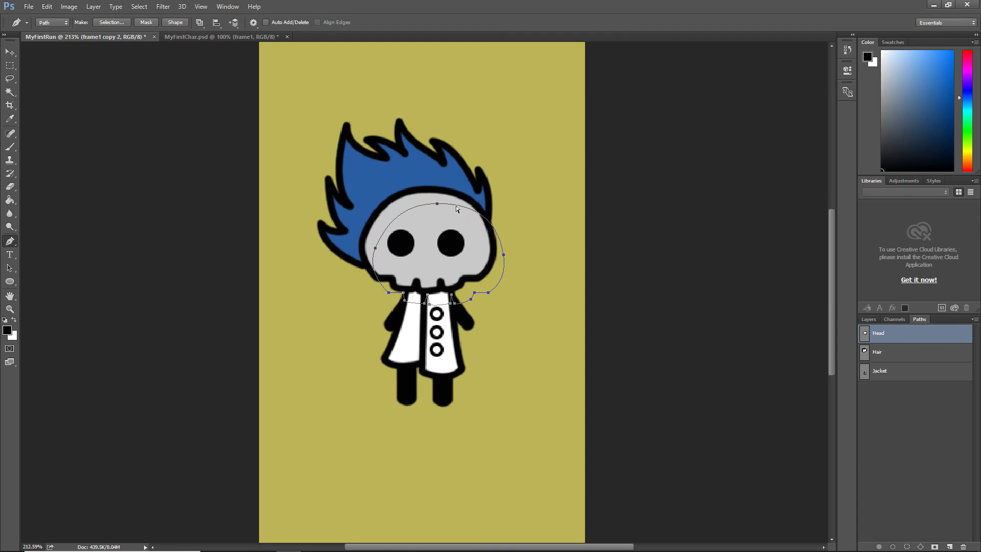
{"action": "mouse_move", "coordinate": [456, 205]}
{"action": "left_mouse_down"}
{"action": "mouse_move", "coordinate": [444, 193]}
{"action": "mouse_move", "coordinate": [371, 242]}
{"action": "mouse_move", "coordinate": [480, 278]}
{"action": "mouse_move", "coordinate": [376, 260]}
{"action": "left_mouse_up"}
Erase the artwork on the Head_Outline and Head_colour layers and hide the frame1 copy 2 group.
{"action": "left_click", "coordinate": [868, 319]}
{"action": "left_click", "coordinate": [877, 373]}
{"action": "left_click", "coordinate": [931, 442]}
{"action": "key", "text": "e"}
{"action": "key", "text": "alt+["}
{"action": "left_click", "coordinate": [918, 319]}
{"action": "left_click", "coordinate": [868, 319]}
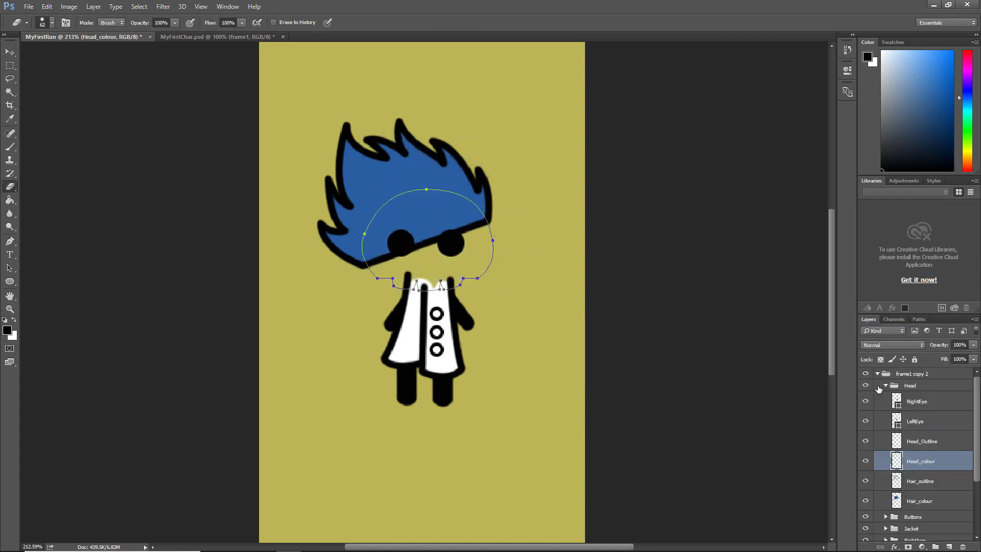
{"action": "left_click", "coordinate": [865, 373]}
Shift the teeth section of the Head path to the right and lower the points of the tooth gaps.
{"action": "left_click", "coordinate": [919, 318]}
{"action": "scroll", "coordinate": [473, 263], "scroll_direction": "up", "scroll_amount": 3, "text": "alt"}
{"action": "key", "text": "p"}
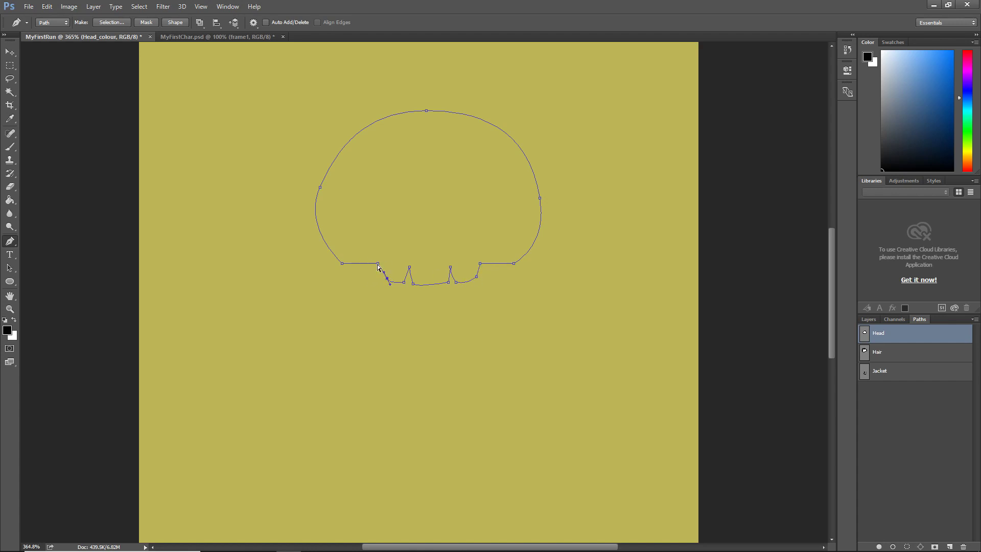
{"action": "left_click_drag", "start_coordinate": [369, 241], "coordinate": [490, 290], "text": "ctrl"}
{"action": "left_click_drag", "start_coordinate": [480, 264], "coordinate": [493, 265], "text": "ctrl"}
{"action": "left_click", "coordinate": [431, 272], "text": "ctrl"}
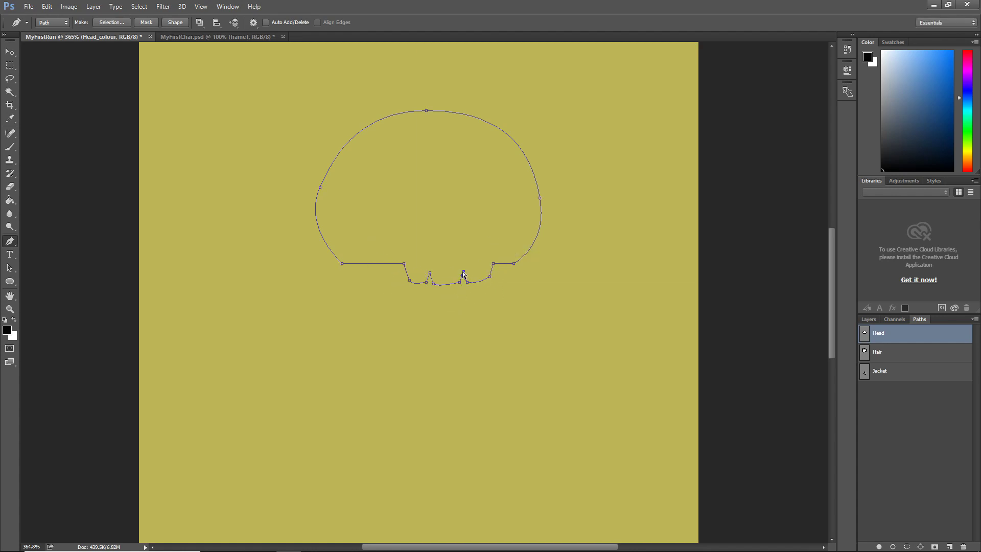
Fine-tune the Head path's jaw corner, nudge the teeth section slightly left, and select the whole path.
{"action": "left_click_drag", "start_coordinate": [493, 263], "coordinate": [488, 263], "text": "ctrl"}
{"action": "left_click_drag", "start_coordinate": [383, 229], "coordinate": [498, 305], "text": "ctrl"}
{"action": "left_click_drag", "start_coordinate": [490, 262], "coordinate": [496, 263], "text": "ctrl"}
{"action": "scroll", "coordinate": [497, 300], "scroll_direction": "down", "scroll_amount": 5}
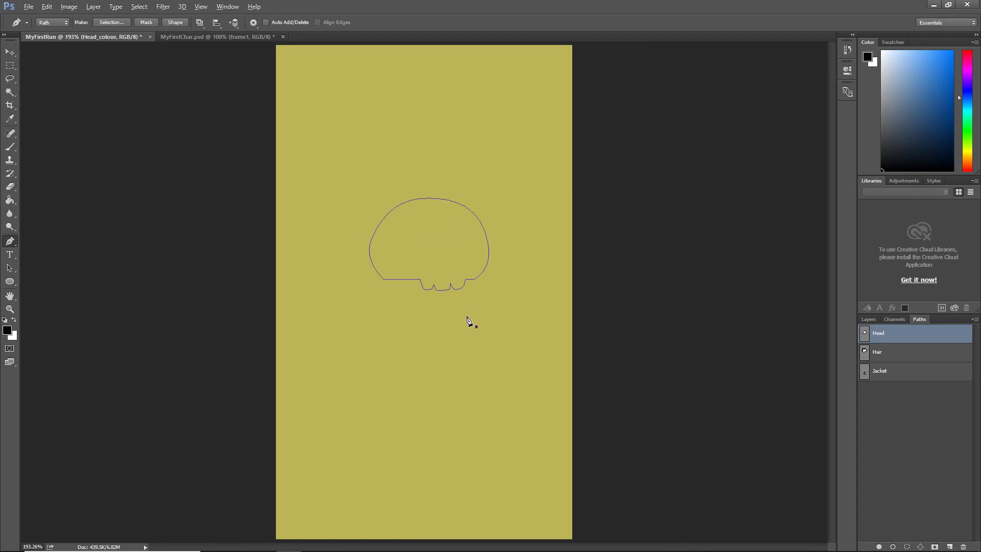
{"action": "key", "text": "Left"}
{"action": "key", "text": "Left"}
{"action": "left_click_drag", "start_coordinate": [513, 187], "coordinate": [287, 355]}
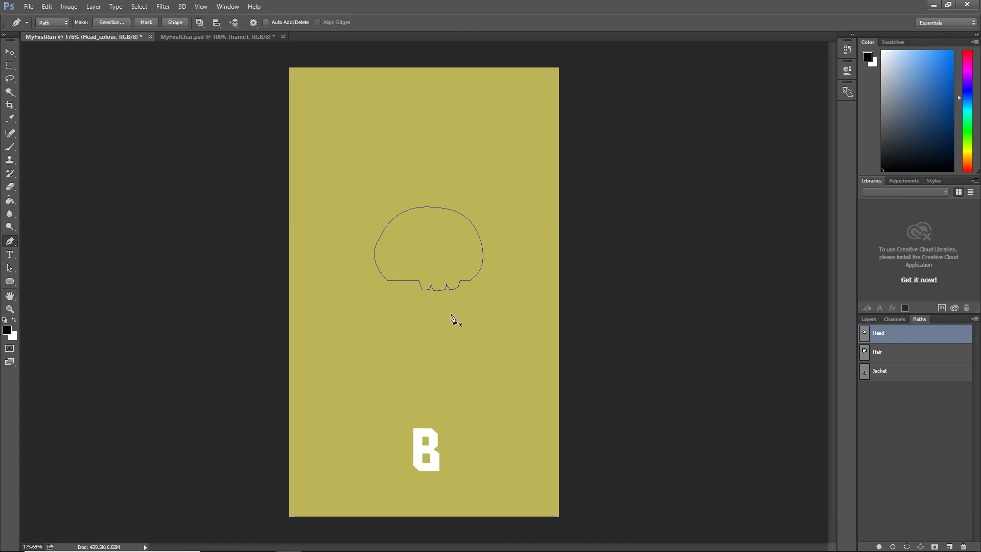
Prepare the Brush tool with a 6 px size, 100% hardness and a black foreground colour.
{"action": "key", "text": "b"}
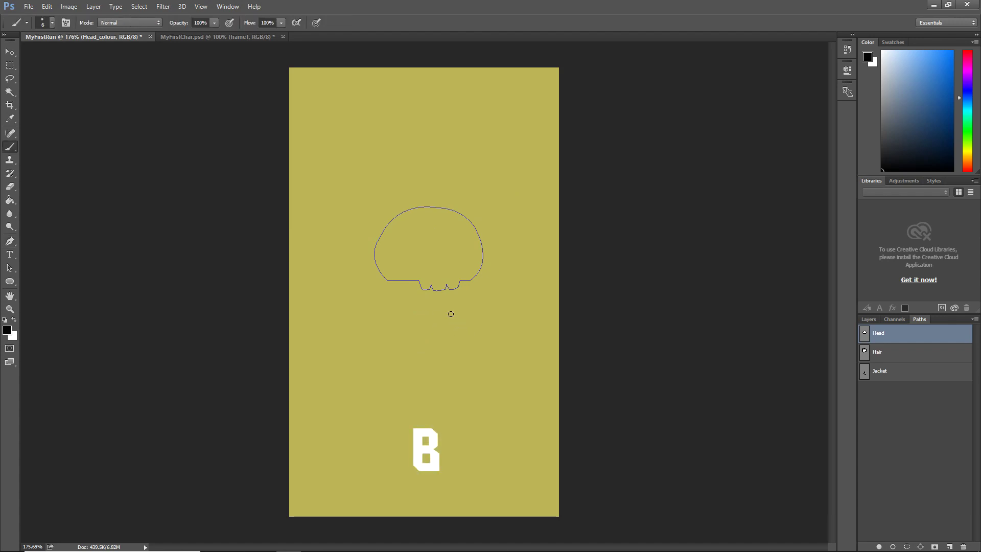
{"action": "left_click", "coordinate": [53, 23]}
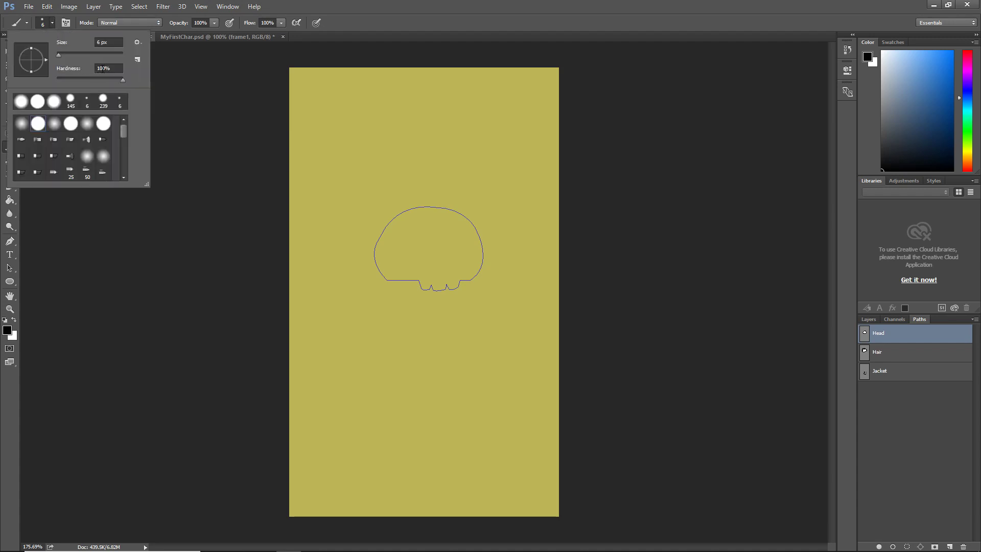
{"action": "left_click", "coordinate": [104, 69]}
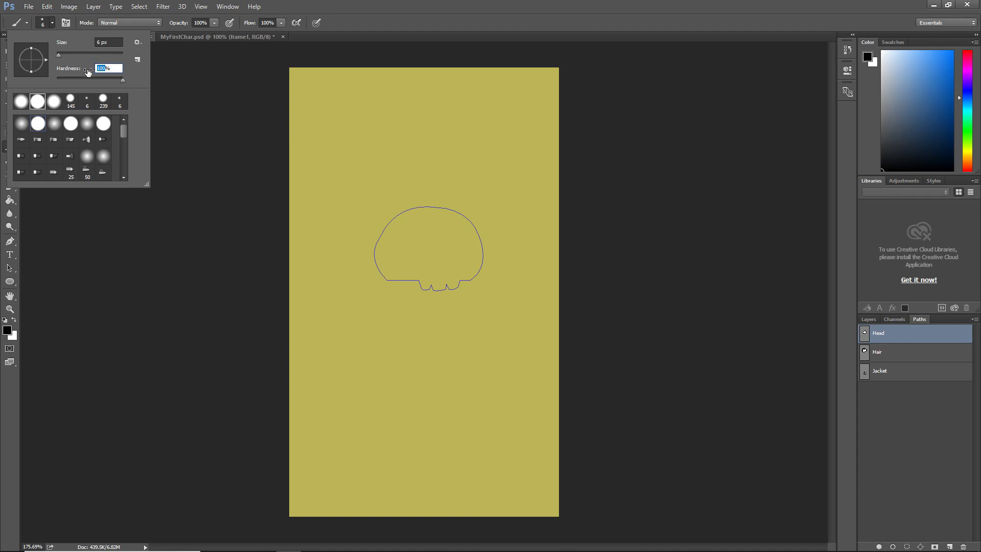
{"action": "left_click", "coordinate": [100, 44]}
{"action": "left_click", "coordinate": [172, 92]}
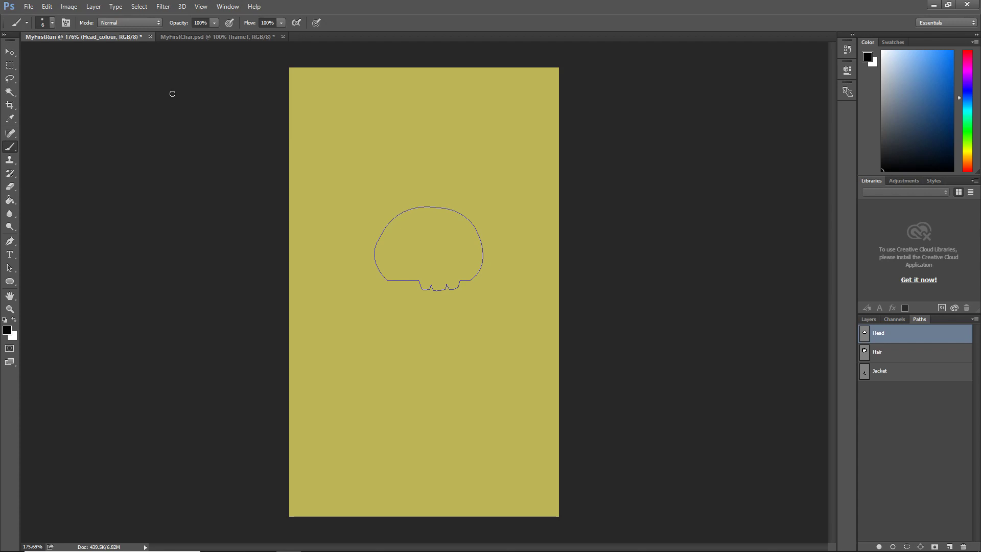
{"action": "left_click_drag", "start_coordinate": [904, 129], "coordinate": [881, 172]}
Isolate the Head_Outline layer and stroke the Head path on it with the Brush.
{"action": "key", "text": "p"}
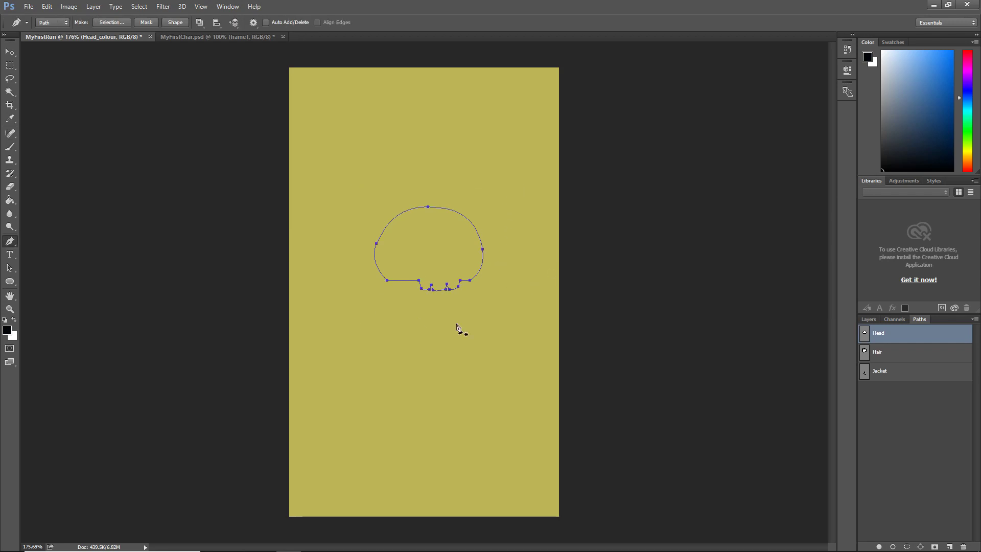
{"action": "left_click", "coordinate": [868, 320]}
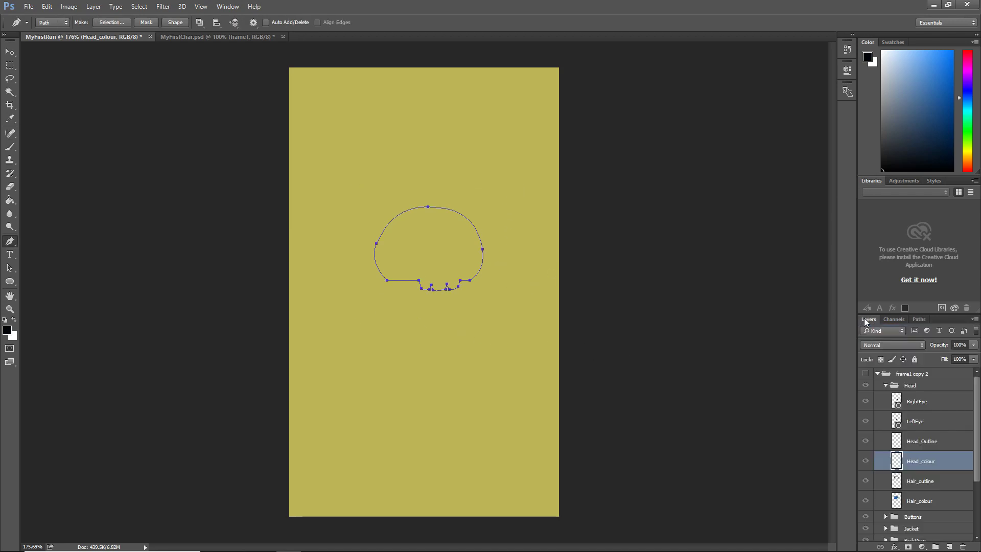
{"action": "left_click", "coordinate": [915, 445]}
{"action": "left_click", "coordinate": [865, 440], "text": "alt"}
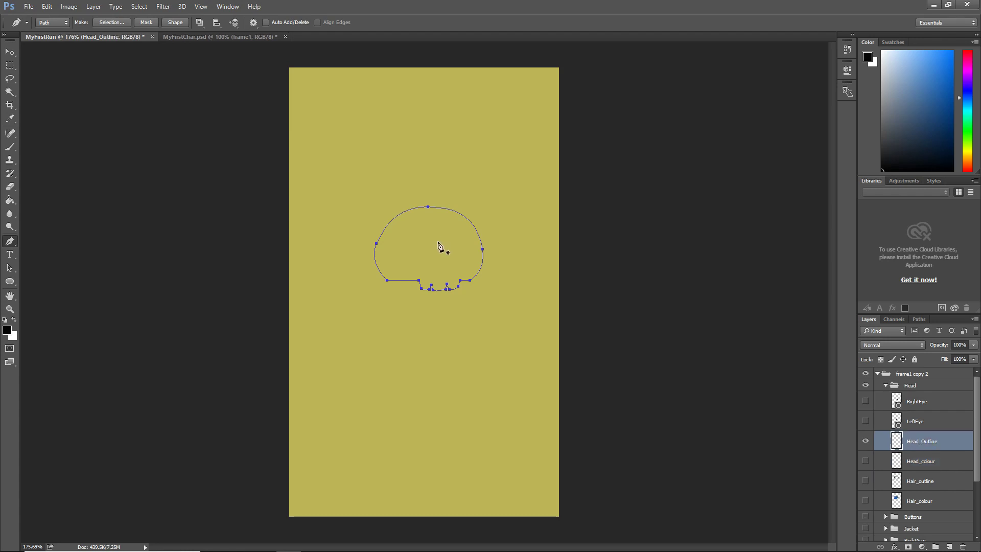
{"action": "right_click", "coordinate": [455, 212]}
{"action": "left_click", "coordinate": [503, 308]}
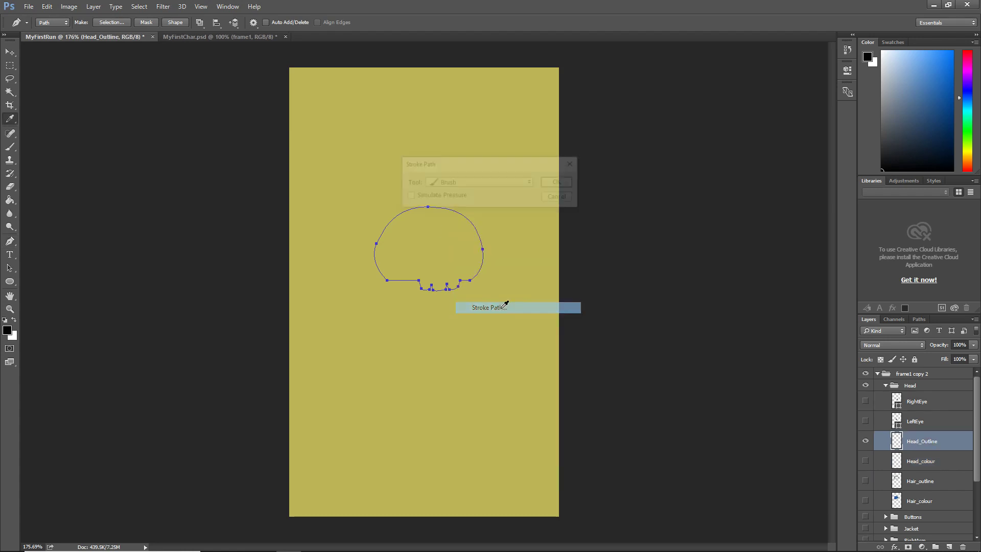
{"action": "left_click", "coordinate": [558, 183]}
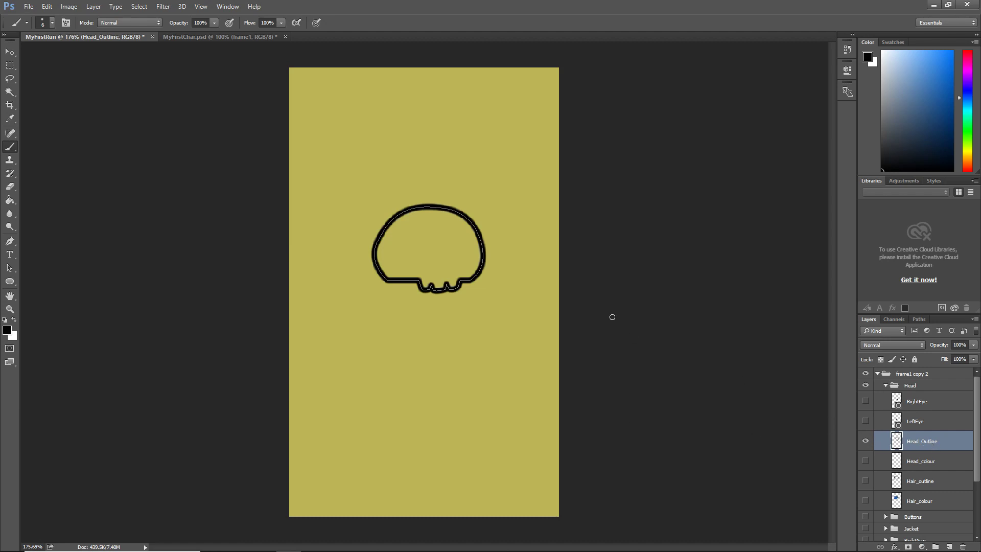
Select the area inside the head outline with the Magic Wand and expand the selection by 2 pixels.
{"action": "key", "text": "w"}
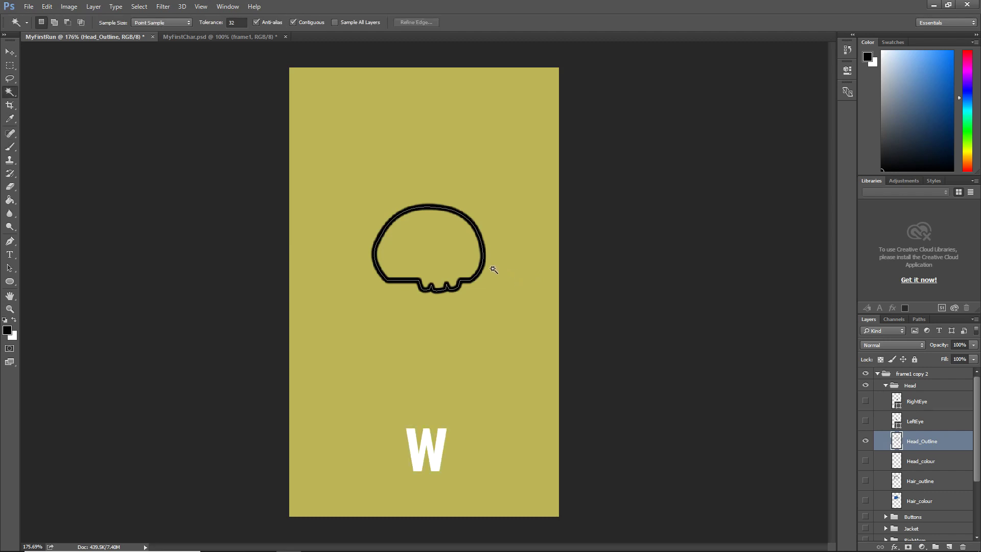
{"action": "left_click", "coordinate": [419, 243]}
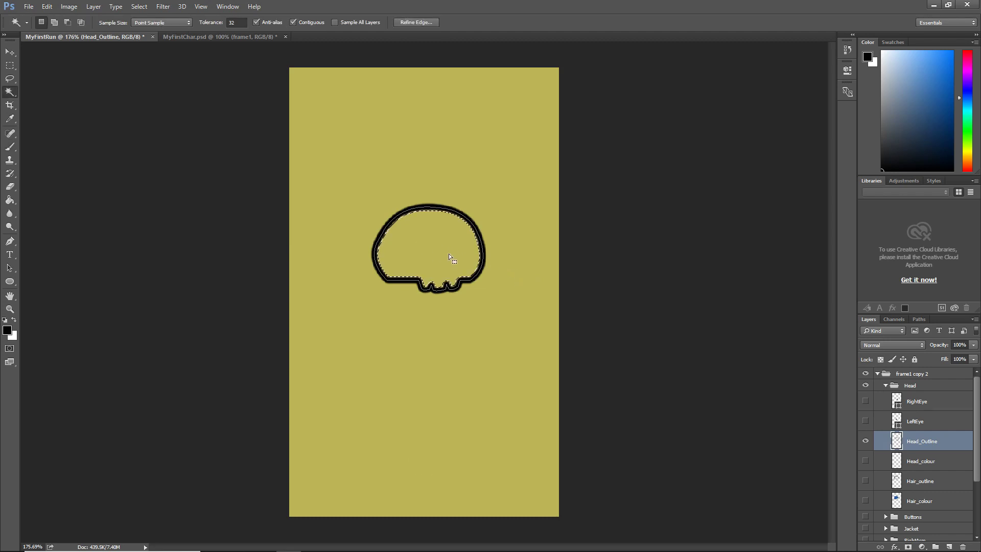
{"action": "key", "text": "alt+s"}
{"action": "type", "text": "me2"}
{"action": "key", "text": "F5"}
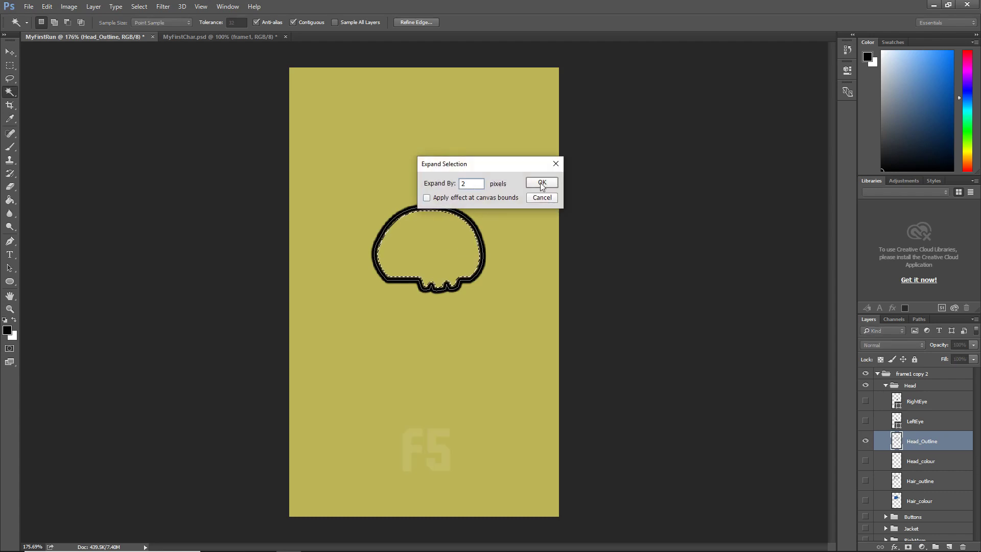
{"action": "left_click", "coordinate": [541, 182]}
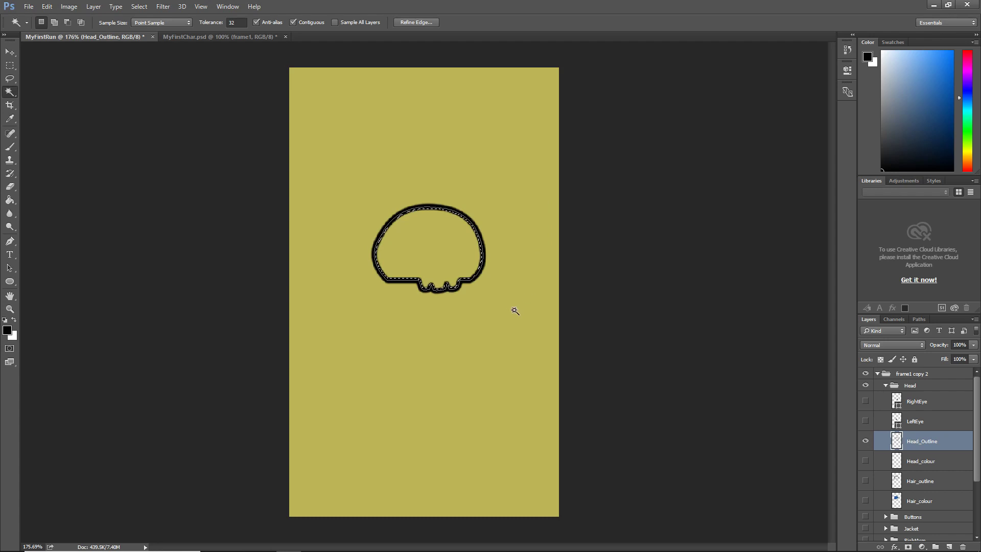
Sample the skull's grey from MyFirstChar.psd as the foreground colour and return to the MyFirstRun document.
{"action": "left_click", "coordinate": [214, 37]}
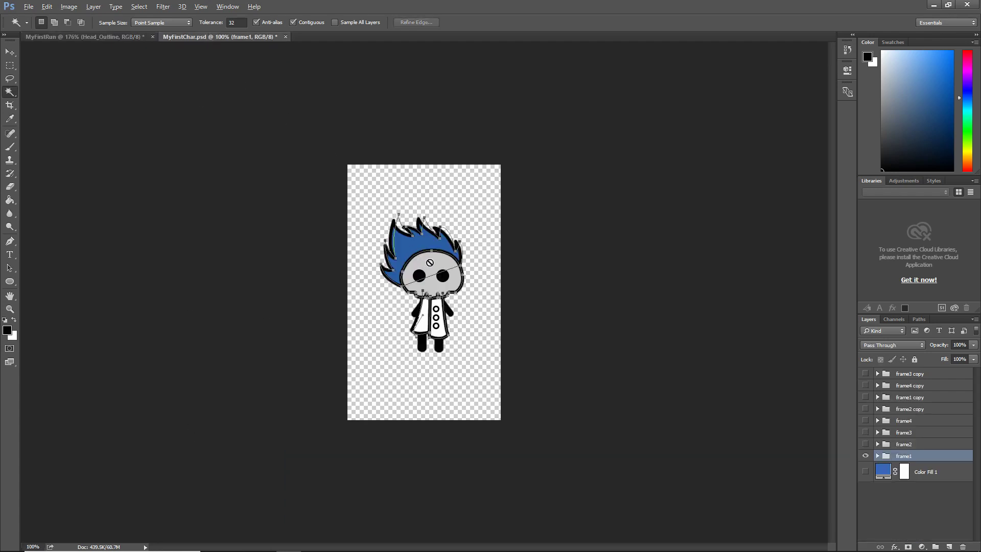
{"action": "key", "text": "b"}
{"action": "left_click", "coordinate": [487, 288]}
{"action": "left_click", "coordinate": [492, 222]}
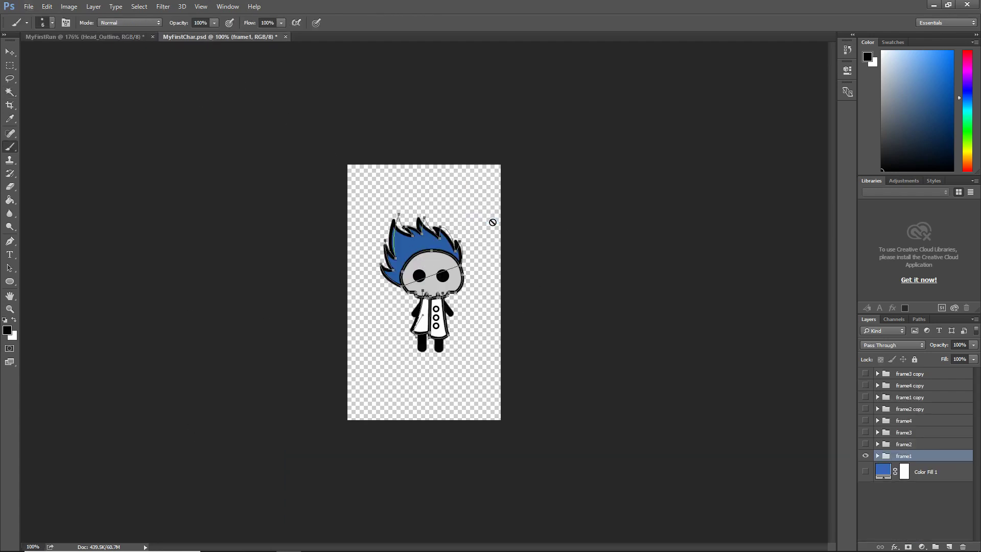
{"action": "left_click", "coordinate": [128, 38]}
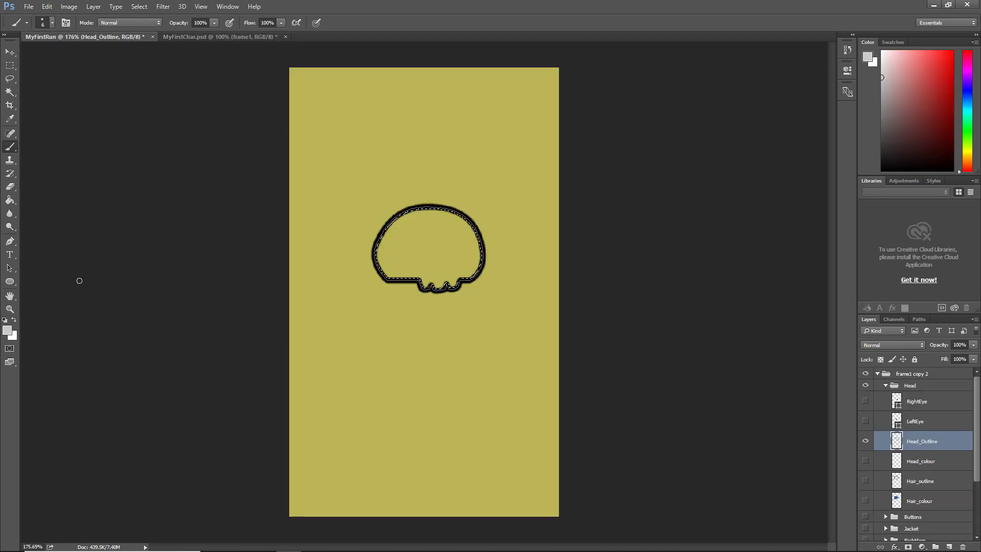
Make the Head_colour layer visible and fill the selected head area with the grey foreground colour.
{"action": "left_click", "coordinate": [10, 200]}
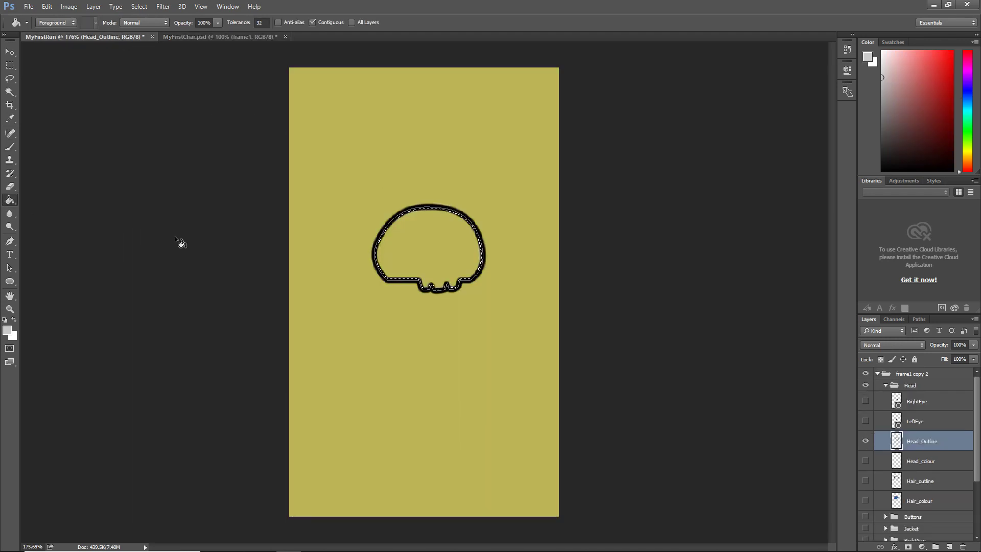
{"action": "left_click", "coordinate": [913, 464]}
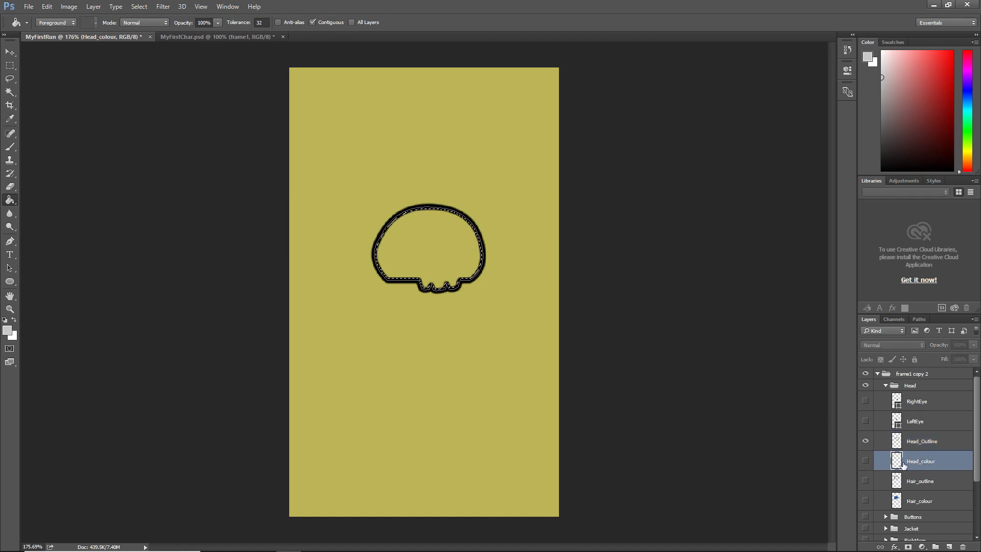
{"action": "left_click", "coordinate": [865, 461]}
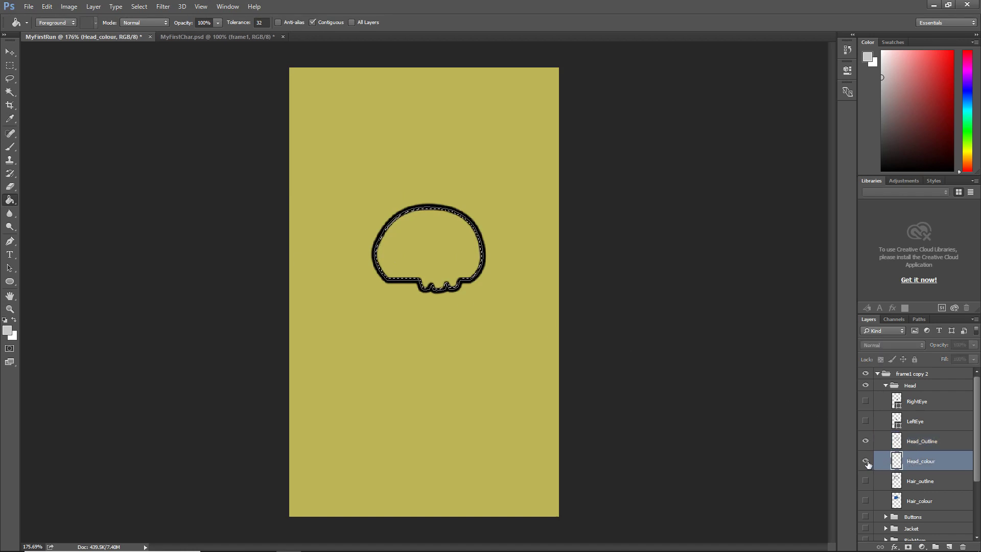
{"action": "left_click", "coordinate": [444, 248]}
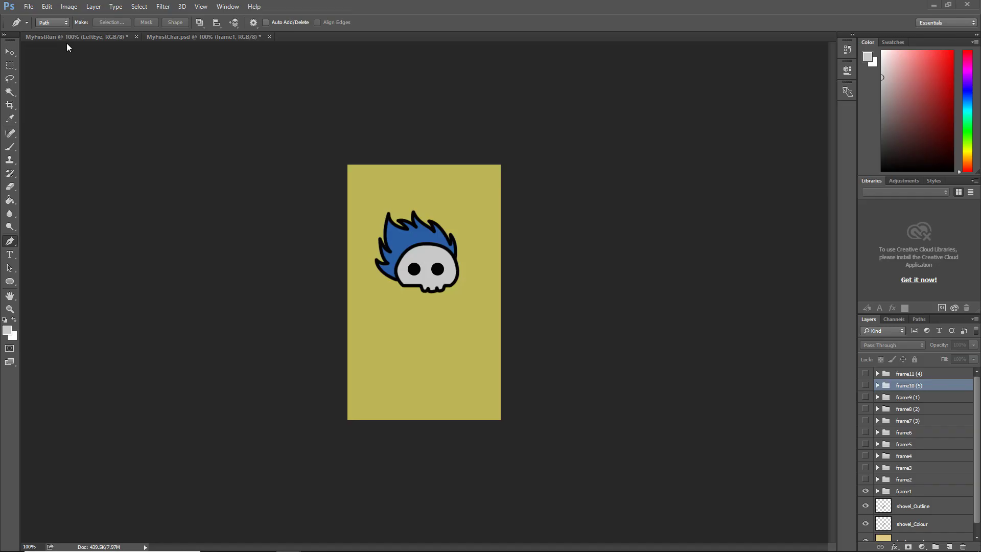
In the MyFirstRun document, move both skull eyes to the right and narrow the right eye.
{"action": "left_click", "coordinate": [70, 36]}
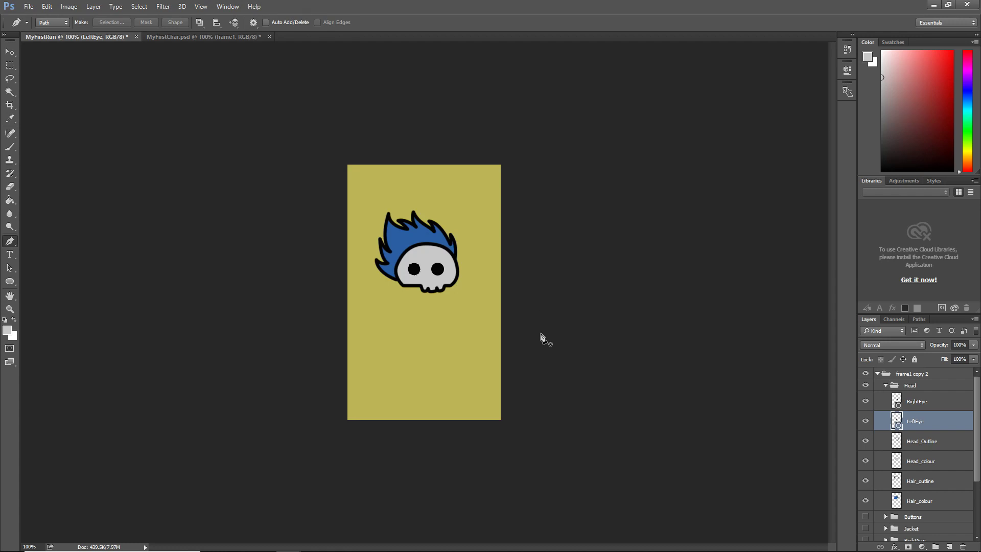
{"action": "scroll", "coordinate": [480, 270], "scroll_direction": "up", "scroll_amount": 3}
{"action": "key", "text": "v"}
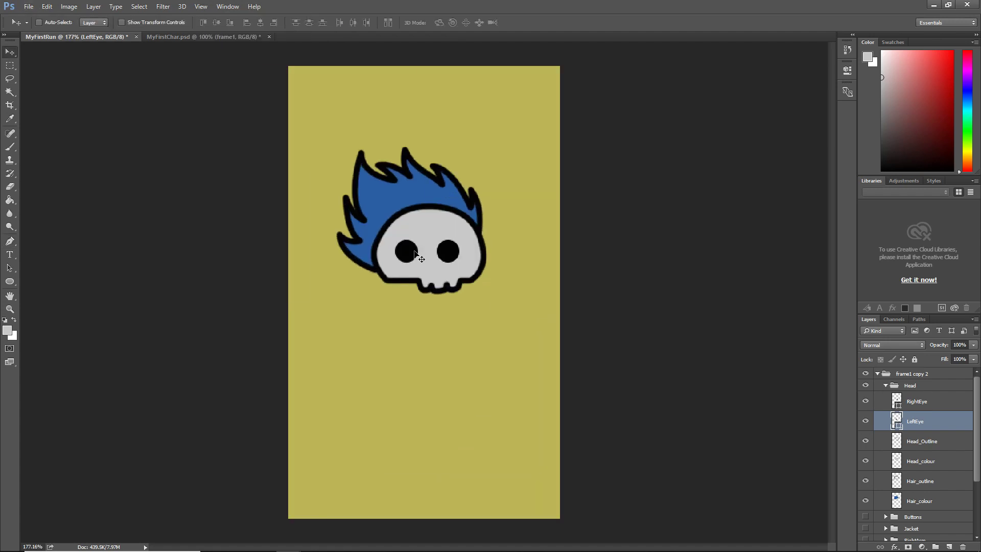
{"action": "left_click_drag", "start_coordinate": [415, 251], "coordinate": [426, 251]}
{"action": "left_click_drag", "start_coordinate": [448, 252], "coordinate": [466, 251]}
{"action": "key", "text": "ctrl+t"}
{"action": "key", "text": "Return"}
{"action": "left_click", "coordinate": [418, 251]}
{"action": "key", "text": "ctrl+t"}
{"action": "key", "text": "Escape"}
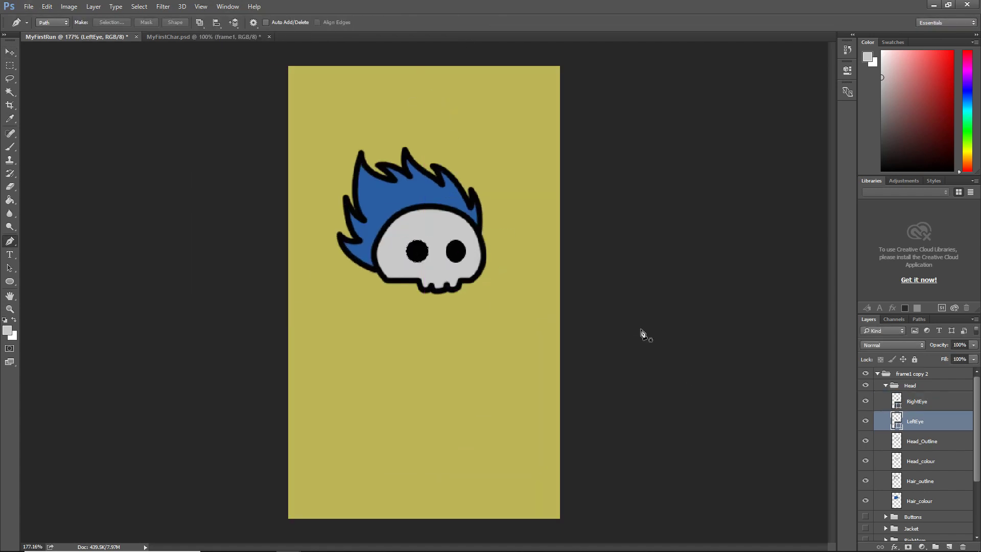
Replace the LeftEye layer with a duplicate of RightEye, name it LeftEye and place it left of the right eye.
{"action": "key", "text": "Delete"}
{"action": "left_click_drag", "start_coordinate": [917, 401], "coordinate": [948, 546]}
{"action": "double_click", "coordinate": [917, 421]}
{"action": "type", "text": "LeftEye"}
{"action": "key", "text": "Return"}
{"action": "key", "text": "v"}
{"action": "left_click_drag", "start_coordinate": [503, 256], "coordinate": [470, 256]}
{"action": "left_click", "coordinate": [930, 401]}
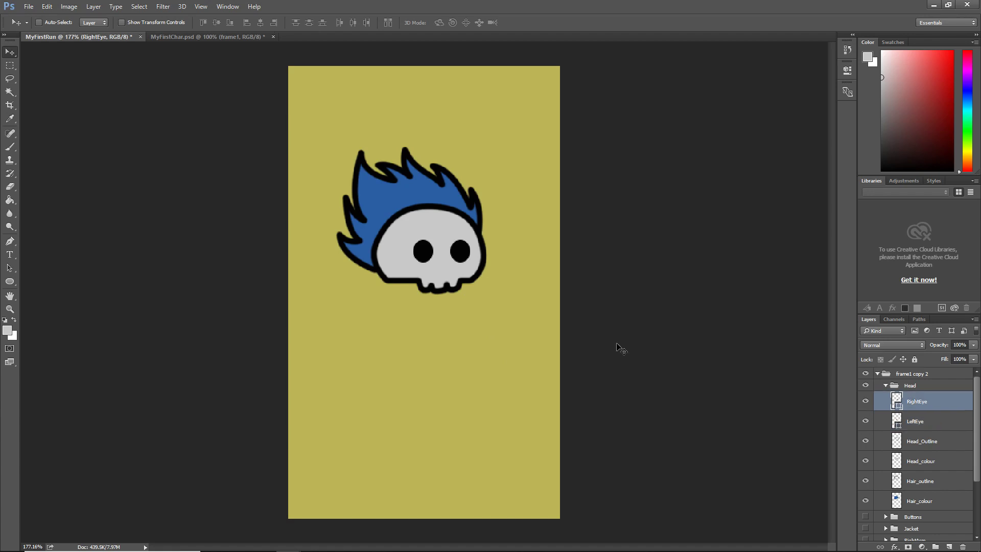
Nudge the RightEye and LeftEye shapes slightly to the right.
{"action": "key", "text": "Right"}
{"action": "key", "text": "Right"}
{"action": "key", "text": "Right"}
{"action": "key", "text": "Right"}
{"action": "key", "text": "Right"}
{"action": "key", "text": "Right"}
{"action": "left_click", "coordinate": [925, 423]}
{"action": "key", "text": "Right"}
{"action": "key", "text": "Right"}
{"action": "key", "text": "Right"}
{"action": "key", "text": "Right"}
{"action": "key", "text": "Right"}
{"action": "key", "text": "Right"}
Show the Buttons, Jacket and RightArm groups and move the Jacket path onto the jacket artwork.
{"action": "scroll", "coordinate": [818, 429], "scroll_direction": "down", "scroll_amount": 3}
{"action": "scroll", "coordinate": [879, 444], "scroll_direction": "down", "scroll_amount": 3}
{"action": "left_click_drag", "start_coordinate": [865, 446], "coordinate": [866, 469]}
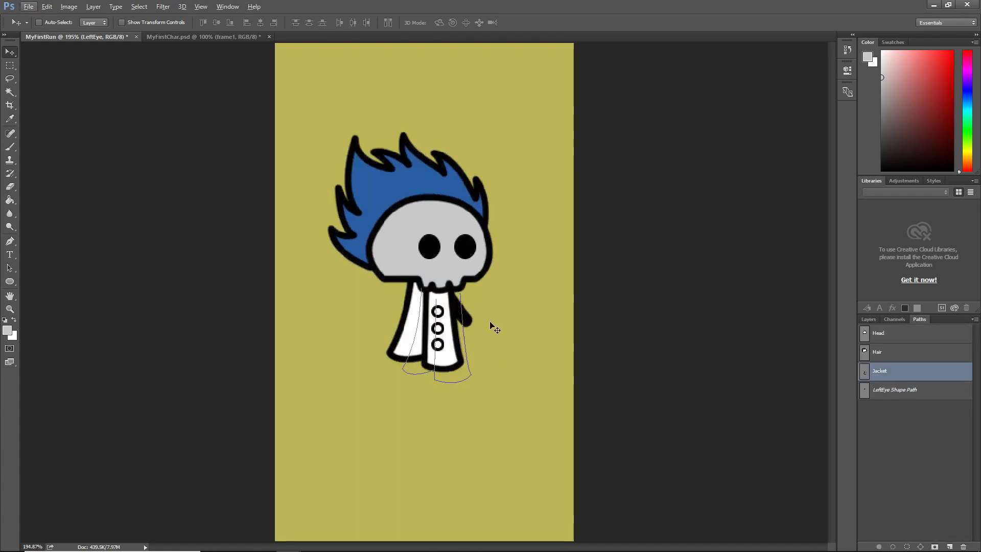
{"action": "left_click_drag", "start_coordinate": [423, 371], "coordinate": [446, 364]}
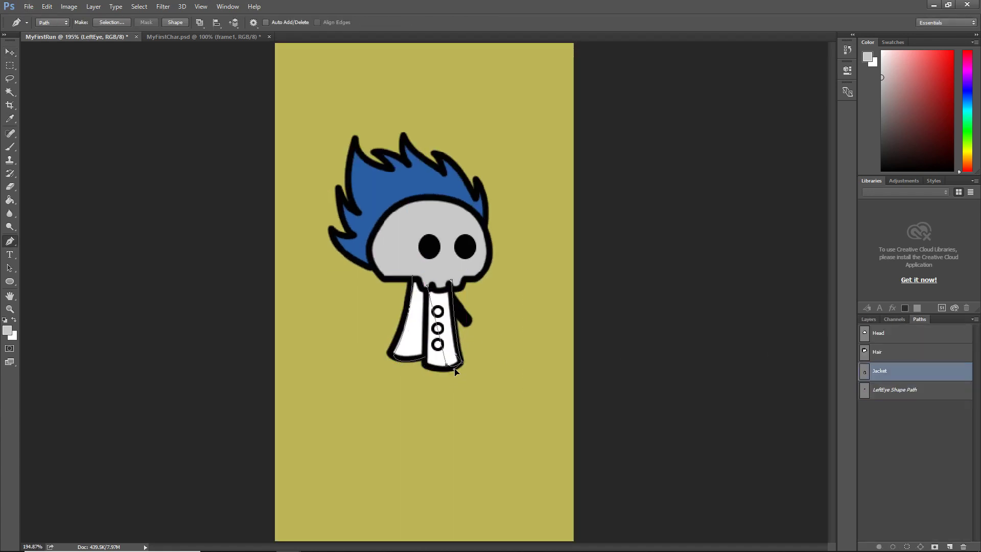
Reshape the Jacket path by shifting its centre seam to the right and adjusting the collar and hem points.
{"action": "scroll", "coordinate": [456, 372], "scroll_direction": "up", "scroll_amount": 10}
{"action": "left_click_drag", "start_coordinate": [379, 149], "coordinate": [412, 125]}
{"action": "left_click_drag", "start_coordinate": [430, 353], "coordinate": [417, 323]}
{"action": "left_click_drag", "start_coordinate": [412, 125], "coordinate": [410, 131]}
{"action": "left_click_drag", "start_coordinate": [376, 333], "coordinate": [425, 335]}
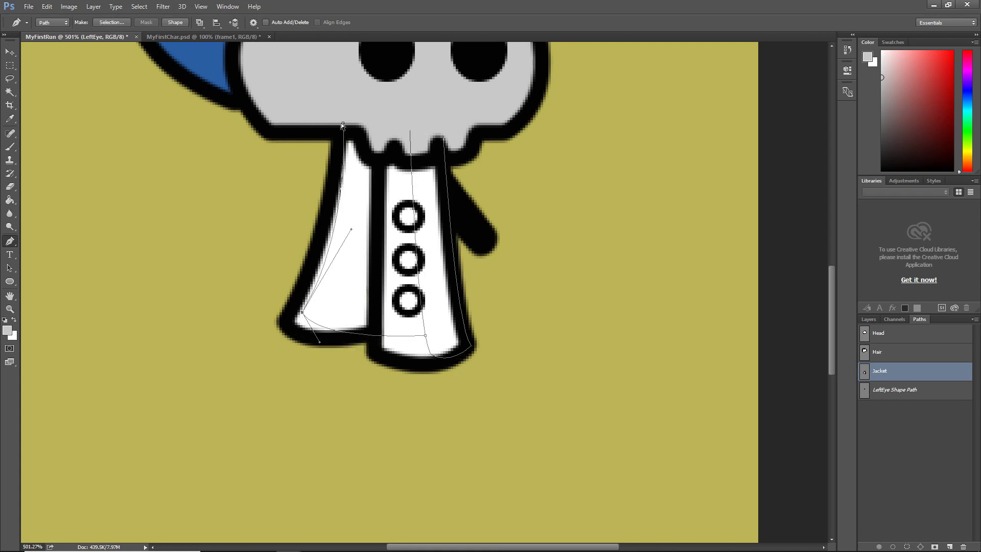
{"action": "scroll", "coordinate": [368, 332], "scroll_direction": "down", "scroll_amount": 3}
{"action": "left_click_drag", "start_coordinate": [333, 257], "coordinate": [330, 261]}
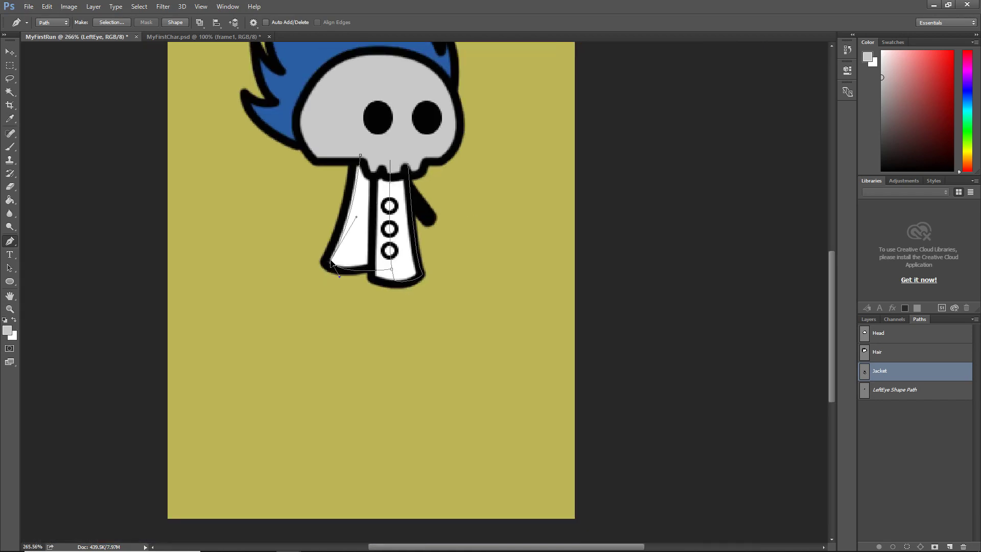
Erase the artwork on the Jacket_Outline and Jacket_colour layers and hide the RightArm group.
{"action": "left_click", "coordinate": [868, 319]}
{"action": "left_click", "coordinate": [886, 458]}
{"action": "left_click", "coordinate": [922, 473]}
{"action": "key", "text": "e"}
{"action": "left_click_drag", "start_coordinate": [368, 195], "coordinate": [367, 294]}
{"action": "left_click", "coordinate": [922, 493]}
{"action": "left_click", "coordinate": [865, 510]}
Stroke the Jacket path in black with the Brush on the Jacket_Outline layer.
{"action": "left_click", "coordinate": [882, 171]}
{"action": "key", "text": "b"}
{"action": "left_click", "coordinate": [922, 473]}
{"action": "key", "text": "p"}
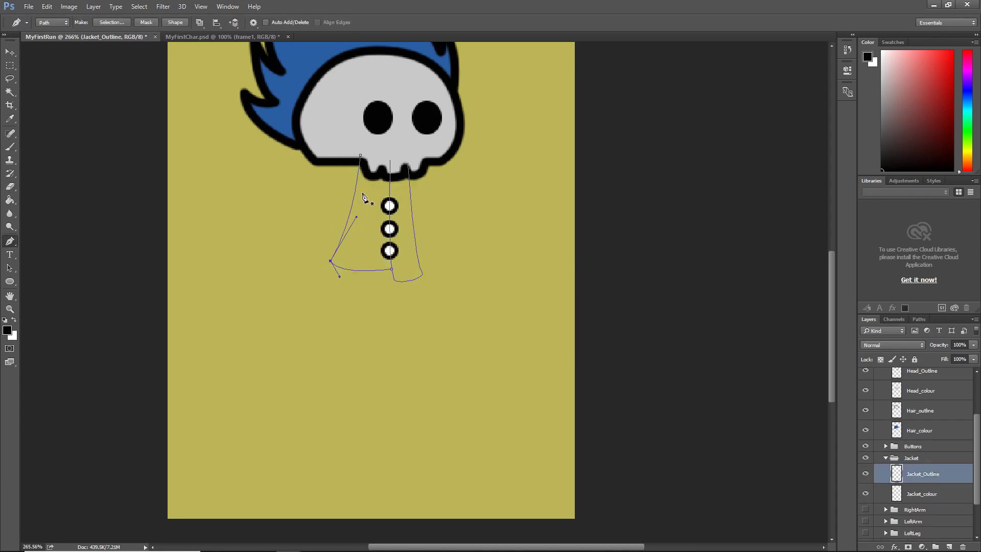
{"action": "key", "text": "Return"}
{"action": "key", "text": "Return"}
Move the Buttons group right onto the jacket's narrow front panel and reduce its width.
{"action": "left_click", "coordinate": [905, 446]}
{"action": "key", "text": "v"}
{"action": "left_click_drag", "start_coordinate": [443, 260], "coordinate": [454, 259]}
{"action": "key", "text": "ctrl+t"}
{"action": "left_click_drag", "start_coordinate": [409, 228], "coordinate": [407, 229]}
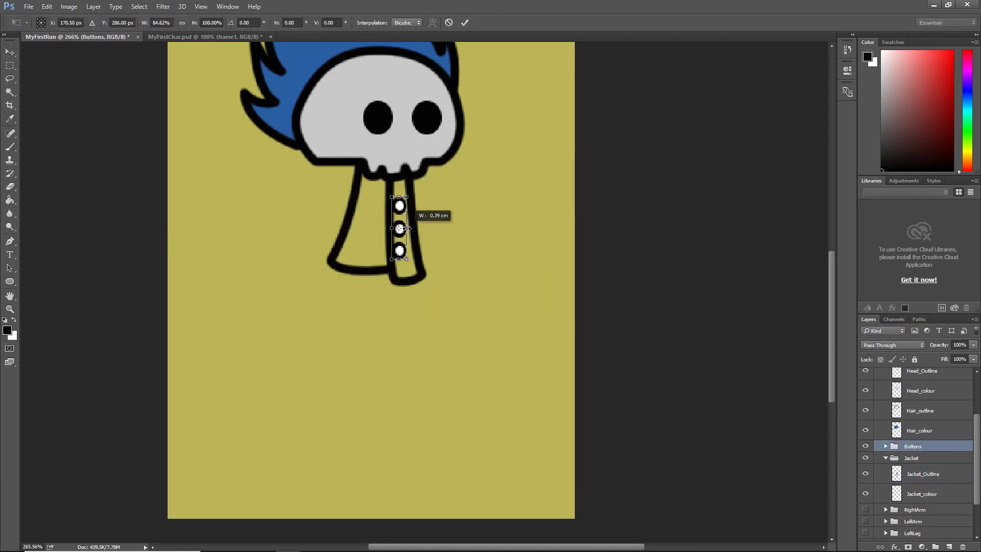
{"action": "left_click", "coordinate": [462, 21]}
Paint the inside of the jacket white on the Jacket_colour layer with a 24 px brush.
{"action": "left_click", "coordinate": [505, 319], "text": "ctrl"}
{"action": "left_click", "coordinate": [920, 444]}
{"action": "left_click", "coordinate": [882, 51]}
{"action": "key", "text": "b"}
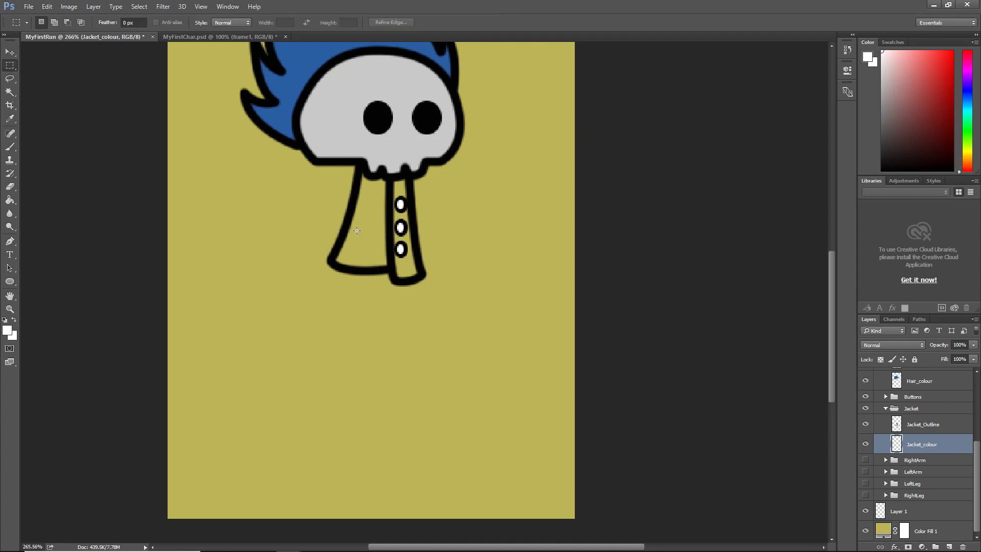
{"action": "key", "text": "ctrl+a"}
{"action": "key", "text": "alt+bracketright"}
{"action": "left_click_drag", "start_coordinate": [348, 238], "coordinate": [360, 238]}
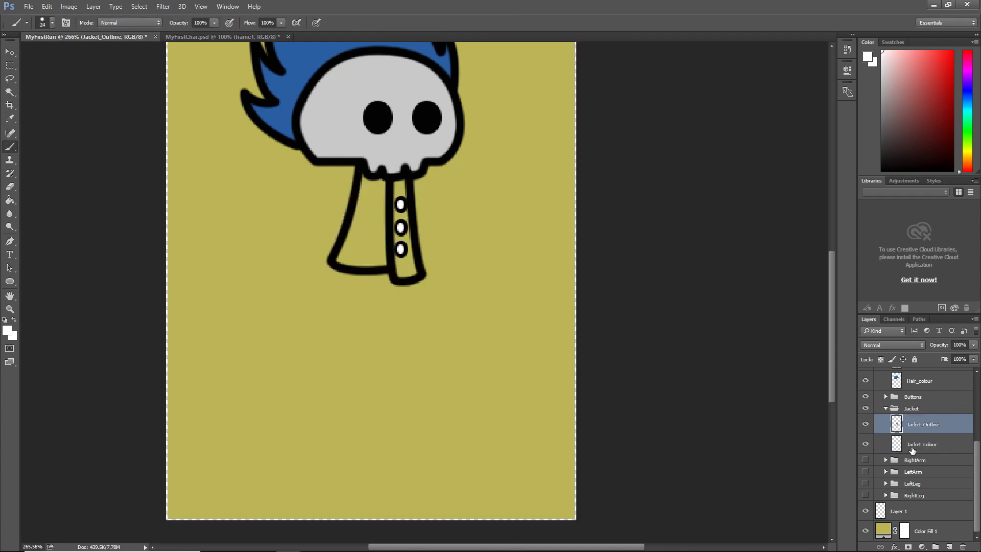
{"action": "left_click", "coordinate": [913, 447]}
{"action": "mouse_move", "coordinate": [360, 189]}
{"action": "left_mouse_down"}
{"action": "mouse_move", "coordinate": [375, 250]}
{"action": "mouse_move", "coordinate": [401, 197]}
{"action": "left_mouse_up"}
{"action": "left_click_drag", "start_coordinate": [391, 260], "coordinate": [362, 281]}
{"action": "mouse_move", "coordinate": [399, 271]}
{"action": "left_mouse_down"}
{"action": "mouse_move", "coordinate": [412, 272]}
{"action": "mouse_move", "coordinate": [428, 249]}
{"action": "mouse_move", "coordinate": [356, 268]}
{"action": "left_mouse_up"}
{"action": "key", "text": "ctrl+d"}
Show the RightArm and LeftArm groups and move LeftArm above the Buttons group.
{"action": "scroll", "coordinate": [436, 356], "scroll_direction": "down", "scroll_amount": 3}
{"action": "key", "text": "alt+bracketleft"}
{"action": "key", "text": "ctrl+comma"}
{"action": "key", "text": "v"}
{"action": "left_click", "coordinate": [866, 471]}
{"action": "left_click", "coordinate": [913, 471]}
{"action": "left_click_drag", "start_coordinate": [915, 474], "coordinate": [915, 393]}
Move the left arm onto the jacket and rotate it about -33 degrees.
{"action": "left_click_drag", "start_coordinate": [349, 253], "coordinate": [382, 258]}
{"action": "key", "text": "ctrl+t"}
{"action": "left_click_drag", "start_coordinate": [401, 230], "coordinate": [380, 220]}
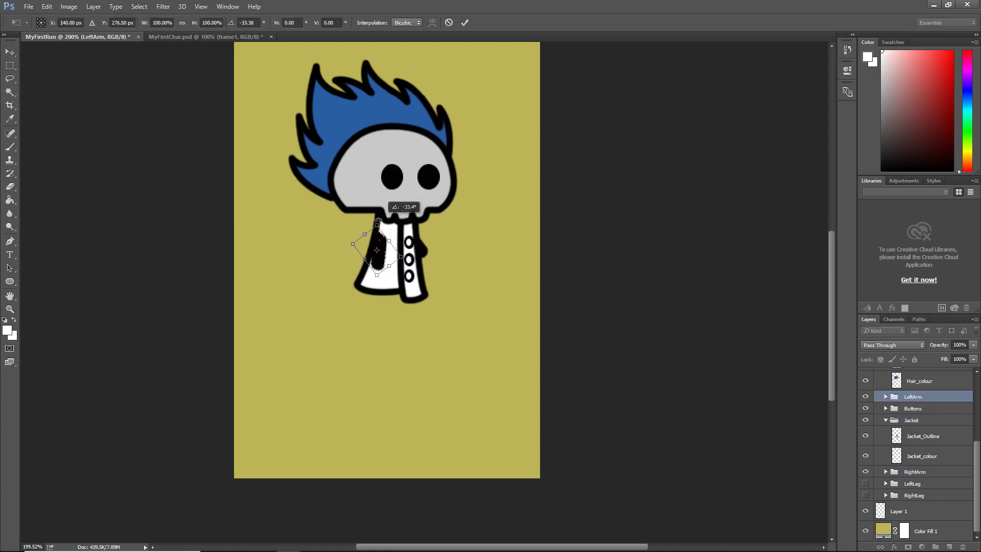
{"action": "key", "text": "Return"}
Create a new layer named sleeve_Outline above the LeftArm group.
{"action": "scroll", "coordinate": [383, 283], "scroll_direction": "up", "scroll_amount": 5}
{"action": "left_click", "coordinate": [949, 546]}
{"action": "double_click", "coordinate": [915, 387]}
{"action": "type", "text": "sleeve_Outlinep"}
Draw a closed four-cornered sleeve path across the top of the left arm with the Pen tool.
{"action": "left_click", "coordinate": [368, 232]}
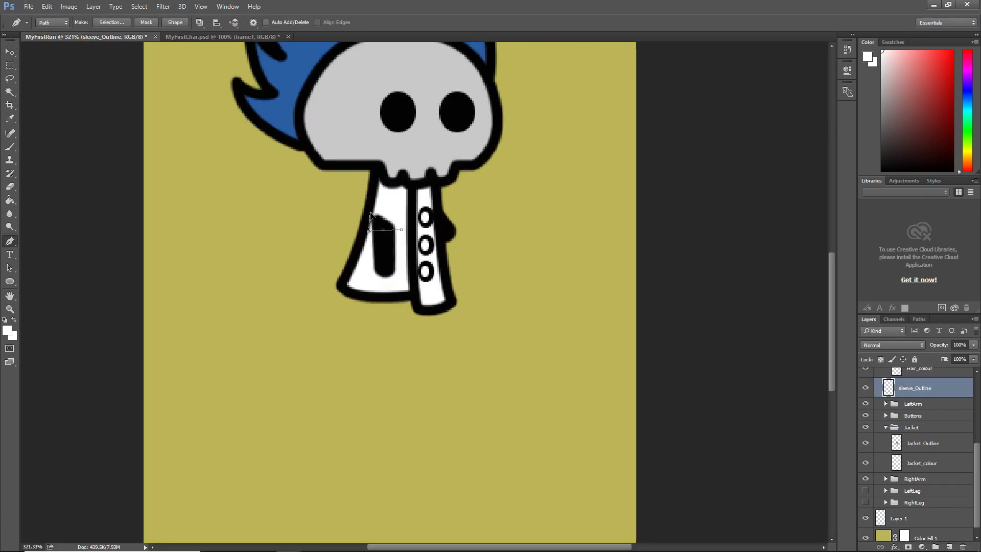
{"action": "scroll", "coordinate": [369, 235], "scroll_direction": "up", "scroll_amount": 6}
{"action": "left_click", "coordinate": [429, 223]}
{"action": "left_click", "coordinate": [428, 203]}
{"action": "left_click", "coordinate": [367, 207]}
{"action": "left_click", "coordinate": [367, 227]}
Try stroking the sleeve path on the sleeve_Outline layer with a 6 px black brush.
{"action": "key", "text": "b"}
{"action": "key", "text": "d"}
{"action": "left_click", "coordinate": [52, 23]}
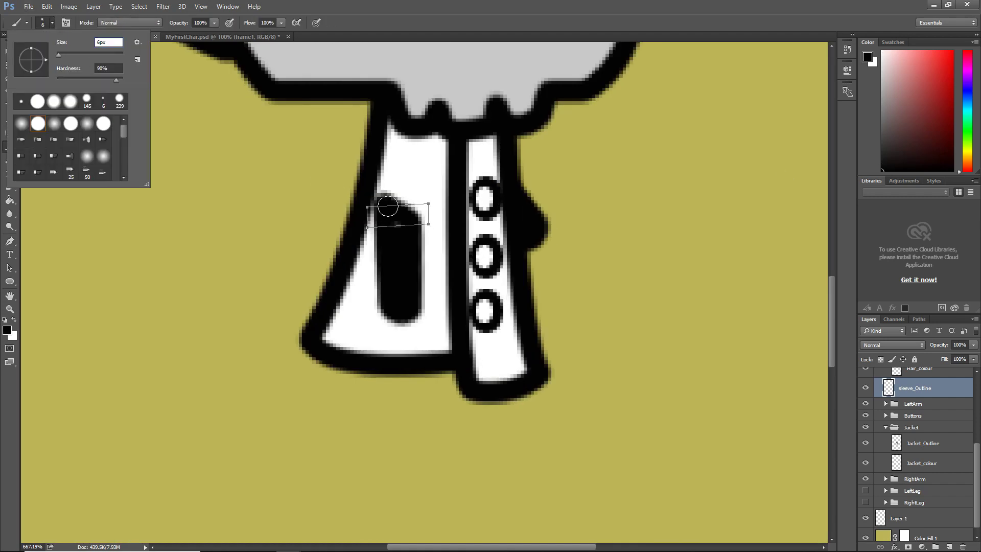
{"action": "key", "text": "Return"}
{"action": "key", "text": "p"}
{"action": "right_click", "coordinate": [412, 208]}
{"action": "left_click", "coordinate": [455, 304]}
{"action": "left_click", "coordinate": [514, 242]}
Add a new layer named sleeve_colour and place it beneath sleeve_Outline.
{"action": "left_click", "coordinate": [917, 404]}
{"action": "left_click", "coordinate": [914, 380]}
{"action": "left_click", "coordinate": [948, 546]}
{"action": "left_click_drag", "start_coordinate": [917, 412], "coordinate": [917, 441]}
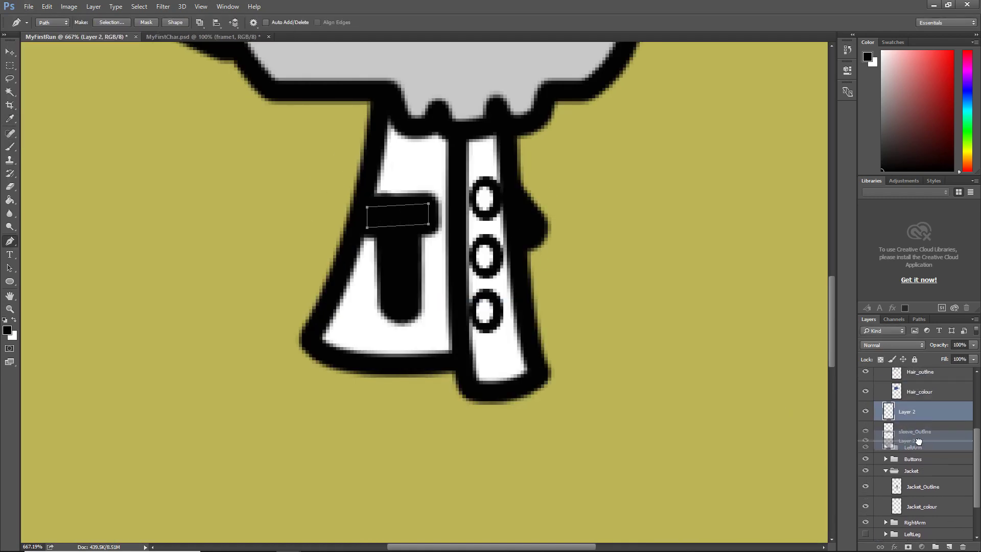
{"action": "double_click", "coordinate": [912, 407]}
{"action": "type", "text": "sleeve_colour"}
{"action": "key", "text": "Return"}
Undo the sleeve_colour layer and the 6 px sleeve stroke, keeping the sleeve path.
{"action": "key", "text": "b"}
{"action": "key", "text": "x"}
{"action": "key", "text": "ctrl+alt+z"}
{"action": "key", "text": "ctrl+alt+z"}
{"action": "key", "text": "ctrl+alt+z"}
{"action": "key", "text": "ctrl+alt+z"}
{"action": "key", "text": "p"}
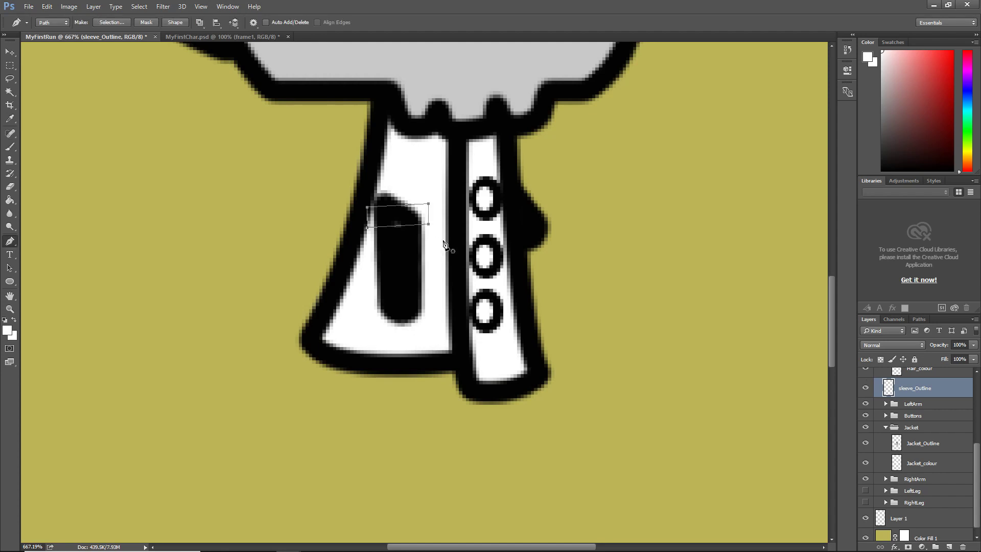
Set the brush size to 3 px and shift the sleeve path's corners slightly upward.
{"action": "key", "text": "b"}
{"action": "left_click", "coordinate": [51, 22]}
{"action": "key", "text": "Return"}
{"action": "key", "text": "ctrl+shift+z"}
{"action": "key", "text": "ctrl+shift+z"}
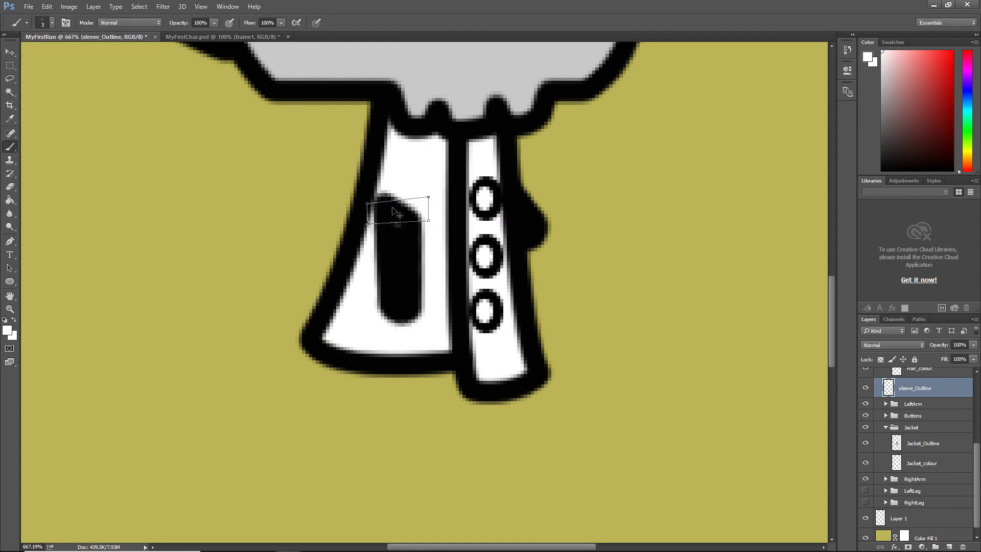
Try stroking the adjusted sleeve path in black with the 3 px brush and undo the stroke.
{"action": "key", "text": "d"}
{"action": "key", "text": "p"}
{"action": "right_click", "coordinate": [412, 209]}
{"action": "left_click", "coordinate": [455, 301]}
{"action": "key", "text": "Return"}
{"action": "key", "text": "ctrl+alt+z"}
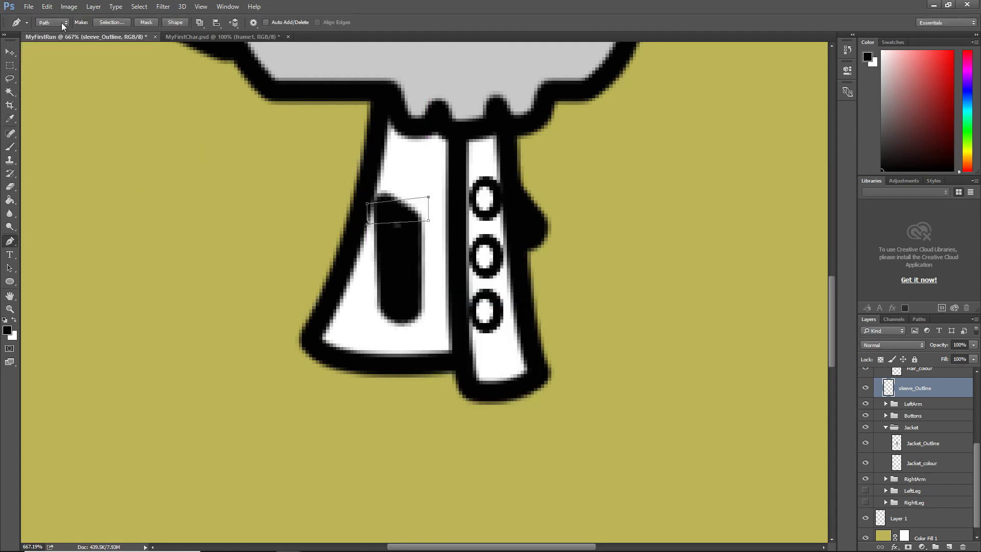
Set the brush size to 6 px and undo the last corner adjustments of the sleeve path.
{"action": "key", "text": "b"}
{"action": "left_click", "coordinate": [52, 23]}
{"action": "key", "text": "Return"}
{"action": "key", "text": "ctrl+alt+z"}
{"action": "key", "text": "ctrl+alt+z"}
{"action": "key", "text": "ctrl+alt+z"}
{"action": "key", "text": "ctrl+alt+z"}
Stroke the restored sleeve path in black on the sleeve_Outline layer and dismiss the path.
{"action": "key", "text": "p"}
{"action": "right_click", "coordinate": [419, 192]}
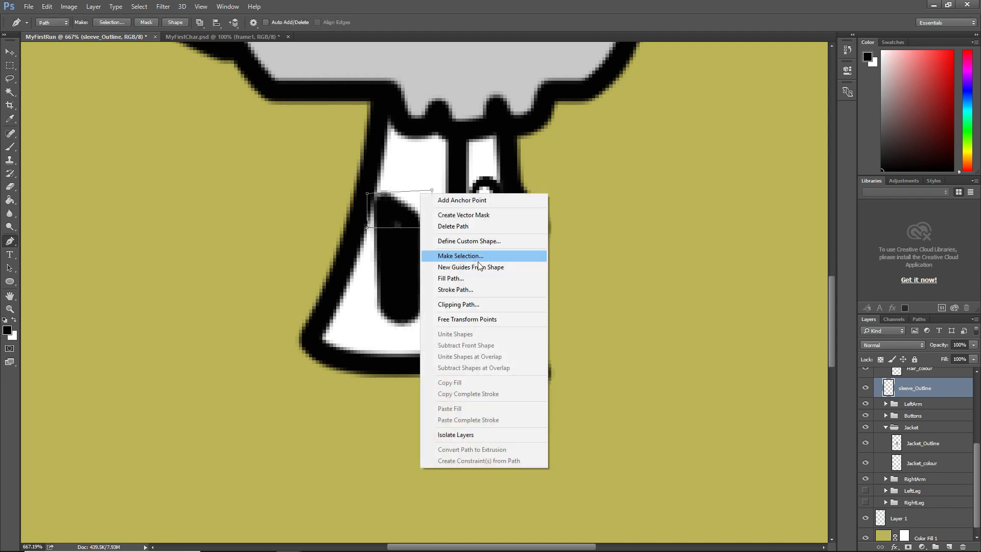
{"action": "left_click", "coordinate": [455, 289]}
{"action": "key", "text": "Return"}
{"action": "key", "text": "Return"}
Add a layer named Sleeve_colour beneath sleeve_Outline and paint the inside of the sleeve white.
{"action": "left_click", "coordinate": [948, 546], "text": "ctrl"}
{"action": "double_click", "coordinate": [914, 381]}
{"action": "type", "text": "Sleeve_colour"}
{"action": "key", "text": "Return"}
{"action": "key", "text": "b"}
{"action": "scroll", "coordinate": [379, 215], "scroll_direction": "down", "scroll_amount": 8}
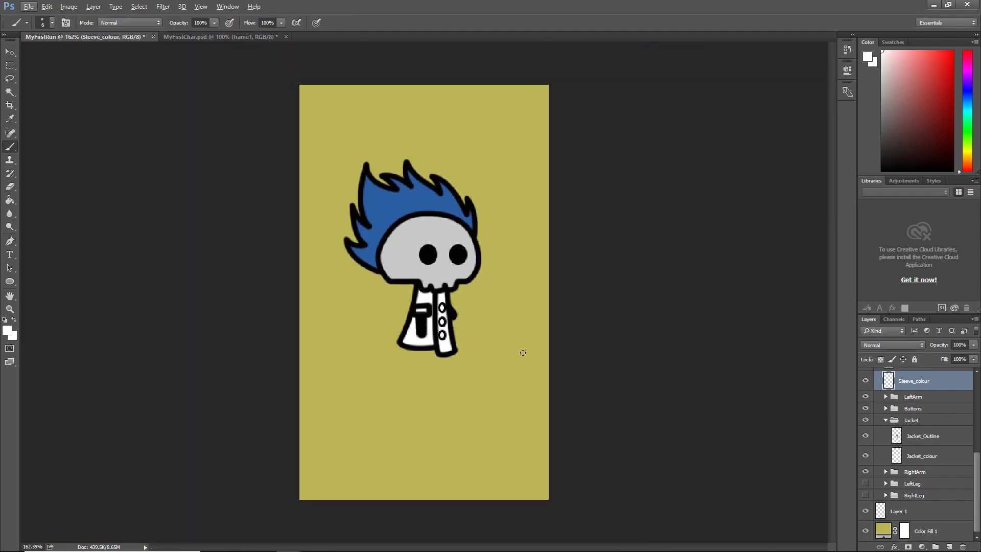
Group the sleeve_Outline and Sleeve_colour layers into a group named sleeve.
{"action": "left_click", "coordinate": [919, 369], "text": "shift"}
{"action": "right_click", "coordinate": [913, 389]}
{"action": "left_click", "coordinate": [819, 155]}
{"action": "type", "text": "sleeve"}
{"action": "key", "text": "Return"}
Rotate the sleeve and LeftArm groups together so the arm slants across the jacket.
{"action": "left_click", "coordinate": [920, 403], "text": "shift"}
{"action": "key", "text": "ctrl+t"}
{"action": "left_click_drag", "start_coordinate": [440, 305], "coordinate": [433, 297]}
{"action": "key", "text": "Return"}
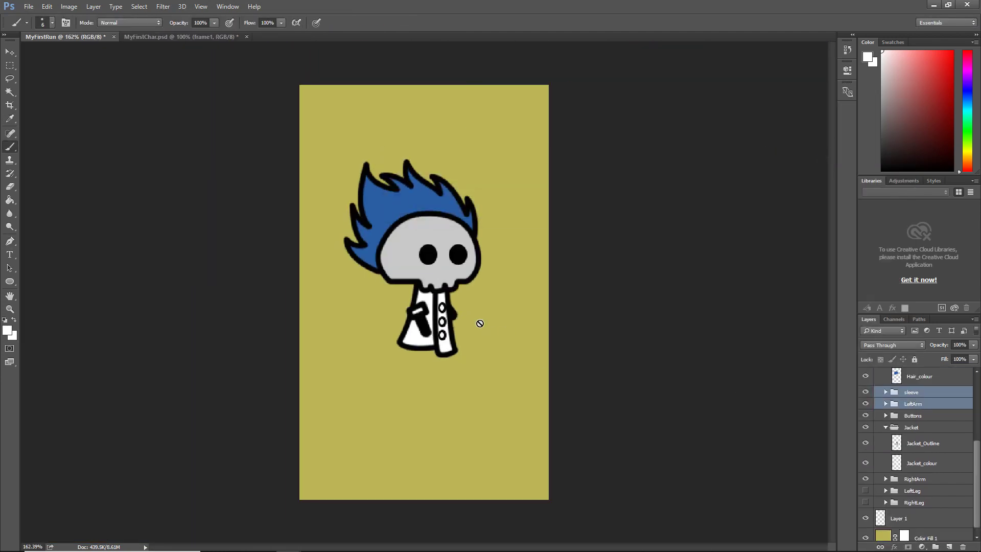
Nudge the rotated sleeve and LeftArm groups up by 6 px.
{"action": "key", "text": "v"}
{"action": "key", "text": "Up"}
{"action": "key", "text": "Up"}
{"action": "key", "text": "Up"}
{"action": "key", "text": "Up"}
{"action": "key", "text": "Up"}
{"action": "key", "text": "Up"}
Show the LeftLeg and RightLeg groups and reposition the legs beneath the jacket.
{"action": "scroll", "coordinate": [867, 486], "scroll_direction": "down", "scroll_amount": 1}
{"action": "left_click", "coordinate": [865, 483]}
{"action": "left_click", "coordinate": [865, 495]}
{"action": "left_click", "coordinate": [913, 483]}
{"action": "key", "text": "shift+Right"}
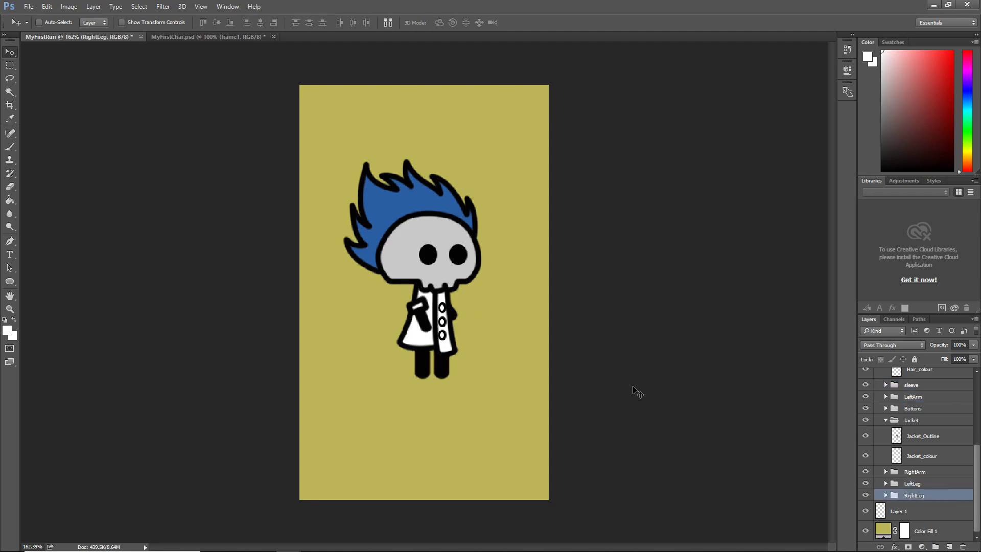
{"action": "key", "text": "ctrl+1"}
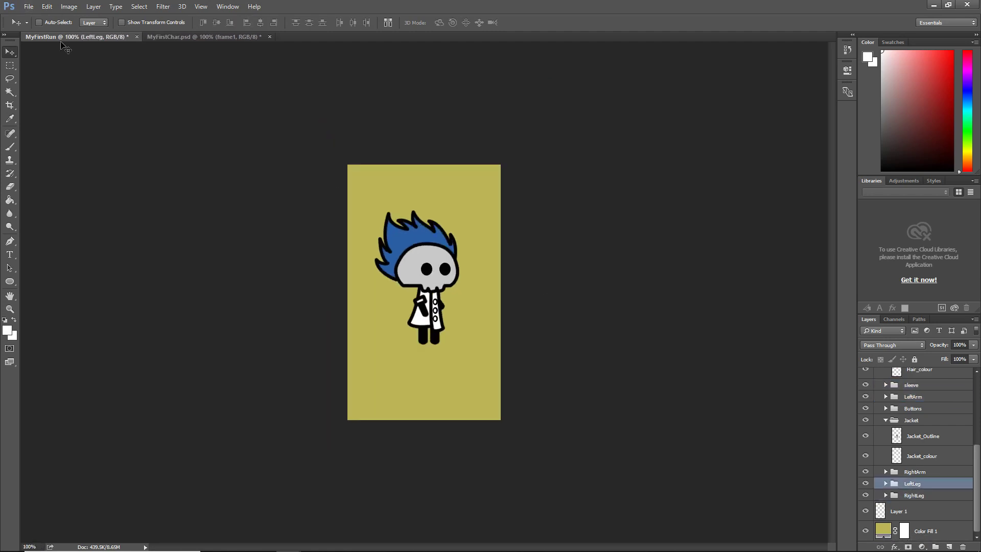
Flip the canvas horizontally to mirror the character.
{"action": "left_click", "coordinate": [28, 6]}
{"action": "mouse_move", "coordinate": [103, 101]}
{"action": "left_click", "coordinate": [214, 149]}
Select the Head group with all its layers and nudge it 5 px left and 2 px down.
{"action": "scroll", "coordinate": [937, 446], "scroll_direction": "up", "scroll_amount": 4}
{"action": "left_click", "coordinate": [920, 385]}
{"action": "left_click", "coordinate": [920, 501], "text": "shift"}
{"action": "key", "text": "Left"}
{"action": "key", "text": "Left"}
{"action": "key", "text": "Left"}
{"action": "key", "text": "Left"}
{"action": "key", "text": "Left"}
{"action": "key", "text": "Down"}
{"action": "key", "text": "Down"}
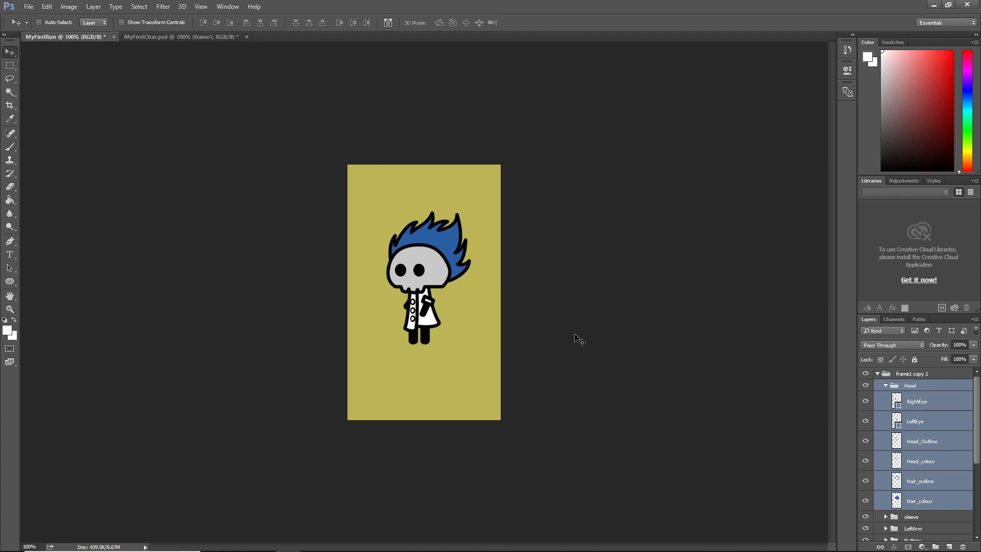
Flip the canvas horizontally back to its original direction.
{"action": "left_click", "coordinate": [47, 6]}
{"action": "mouse_move", "coordinate": [69, 6]}
{"action": "mouse_move", "coordinate": [102, 101]}
{"action": "left_click", "coordinate": [219, 143]}
Transform the Head_Outline and Head_colour layers together to make the skull slightly narrower on its right side.
{"action": "left_click", "coordinate": [933, 444]}
{"action": "left_click", "coordinate": [933, 460], "text": "shift"}
{"action": "key", "text": "ctrl+t"}
{"action": "left_click_drag", "start_coordinate": [462, 268], "coordinate": [459, 268]}
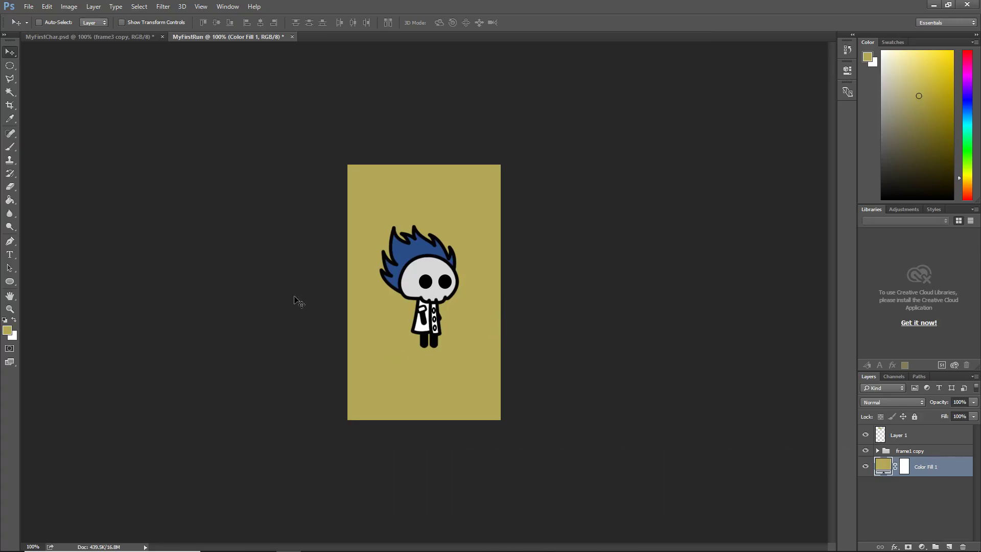
Show the Timeline and create a frame animation for the MyFirstRun document.
{"action": "left_click", "coordinate": [225, 8]}
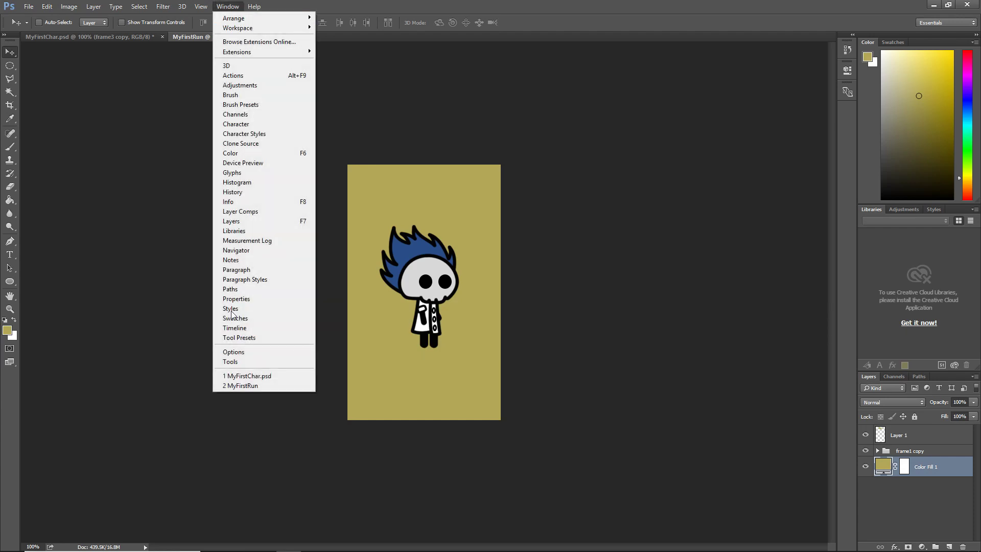
{"action": "left_click", "coordinate": [236, 330]}
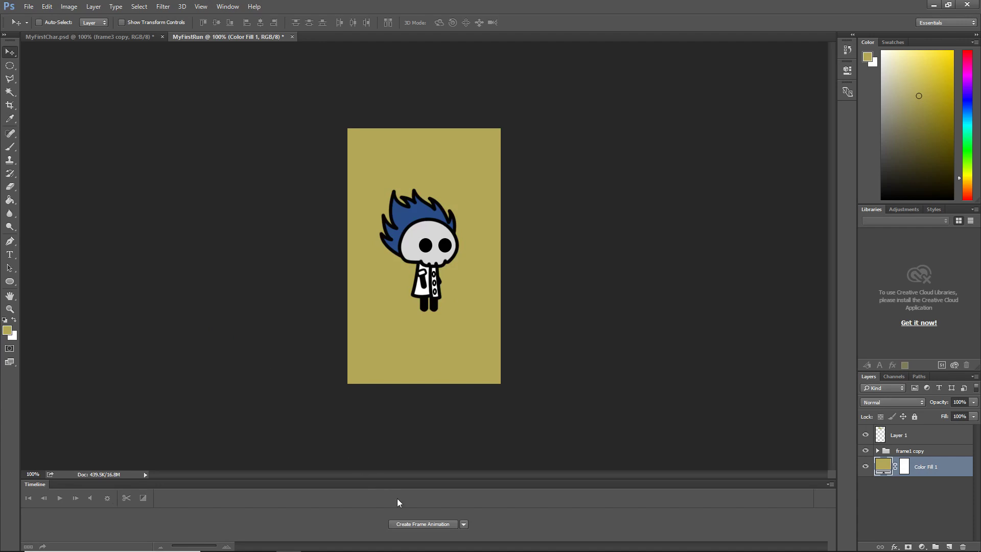
{"action": "left_click", "coordinate": [430, 524]}
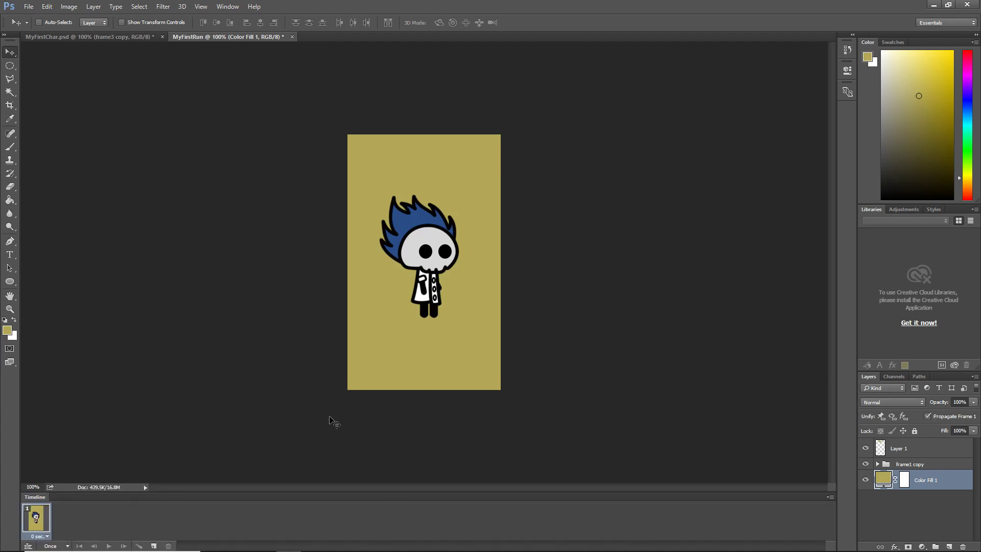
Set the animation to loop forever and give the first frame a delay of 0.08 seconds.
{"action": "left_click", "coordinate": [58, 547]}
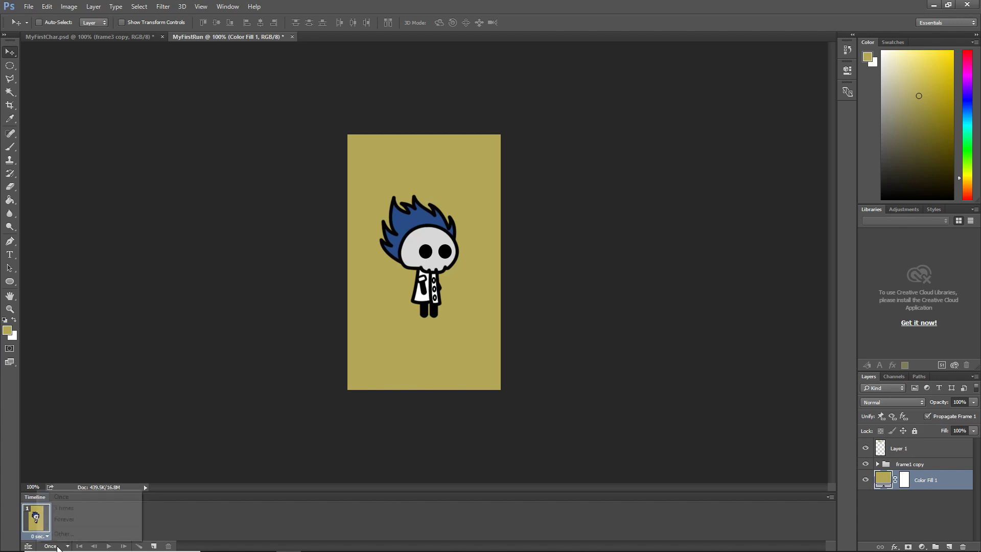
{"action": "left_click", "coordinate": [75, 519]}
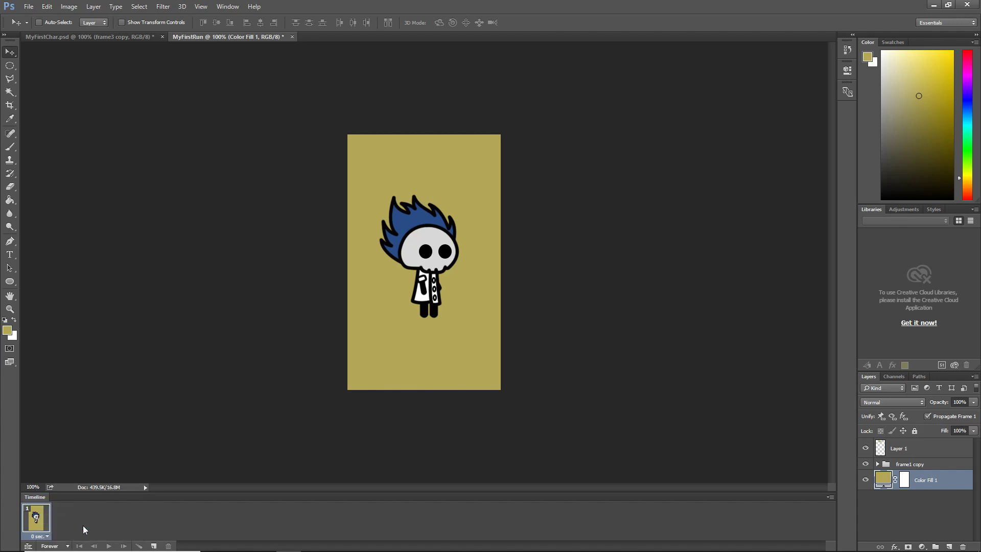
{"action": "left_click", "coordinate": [48, 537]}
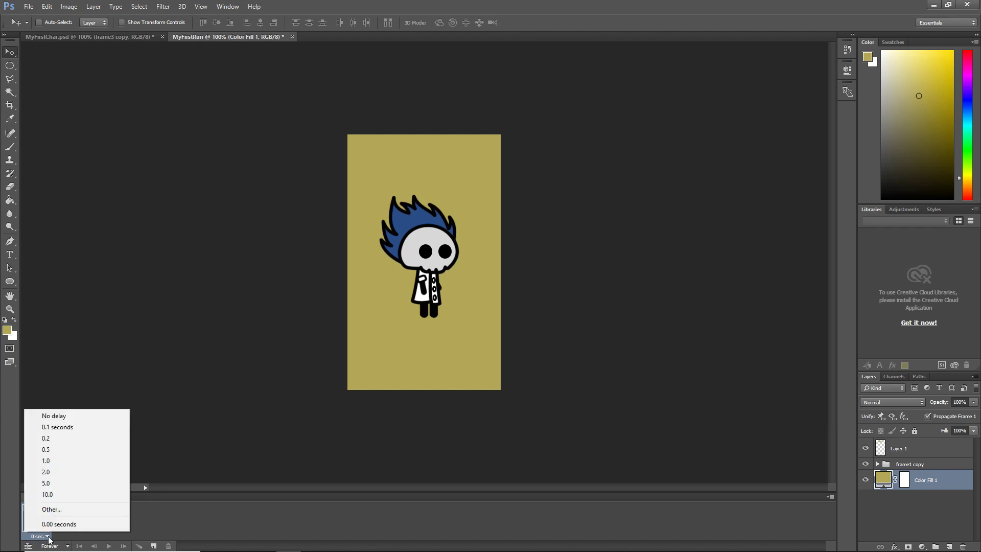
{"action": "left_click", "coordinate": [52, 509]}
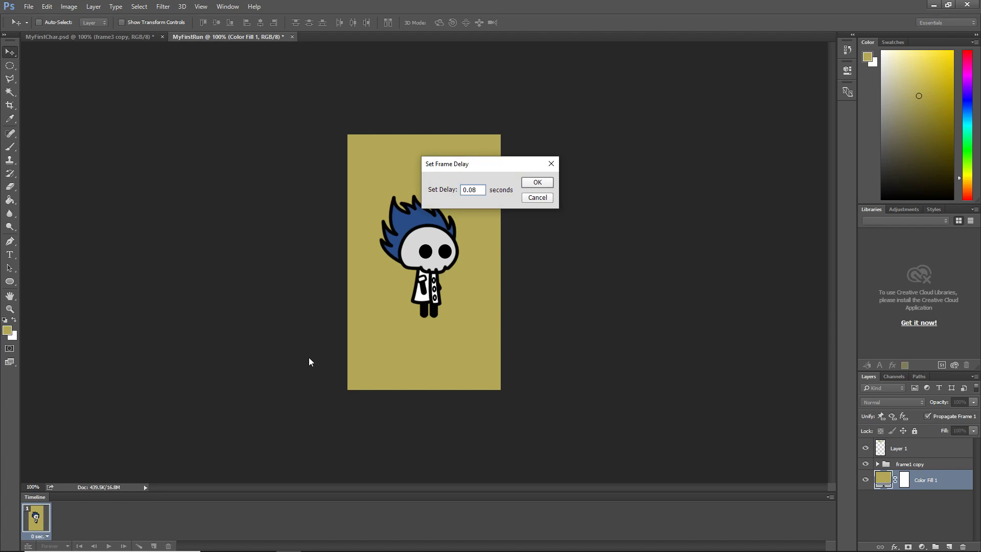
{"action": "left_click", "coordinate": [537, 191]}
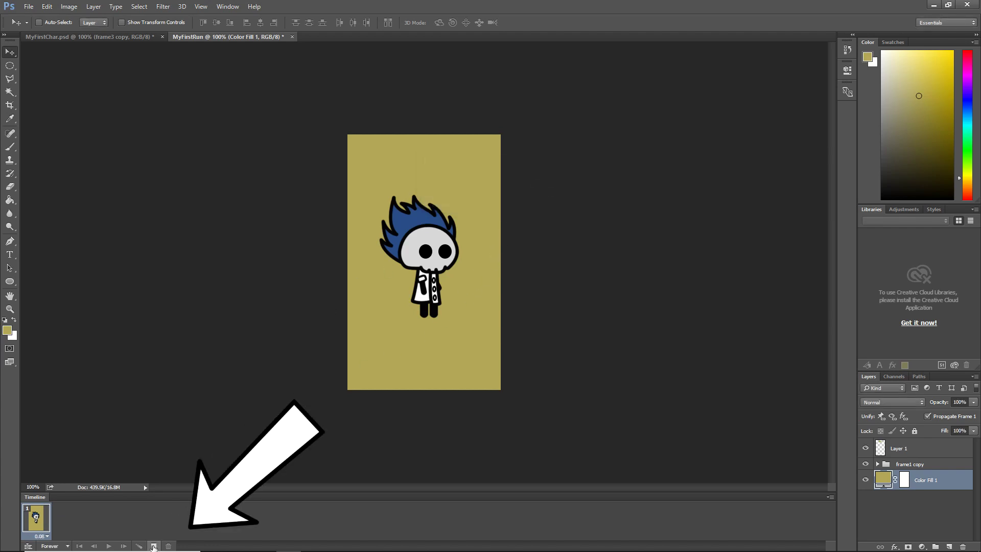
Duplicate the animation frame and, with frame 1 active, copy the frame3 copy group from MyFirstChar.psd into MyFirstRun.
{"action": "left_click", "coordinate": [153, 547]}
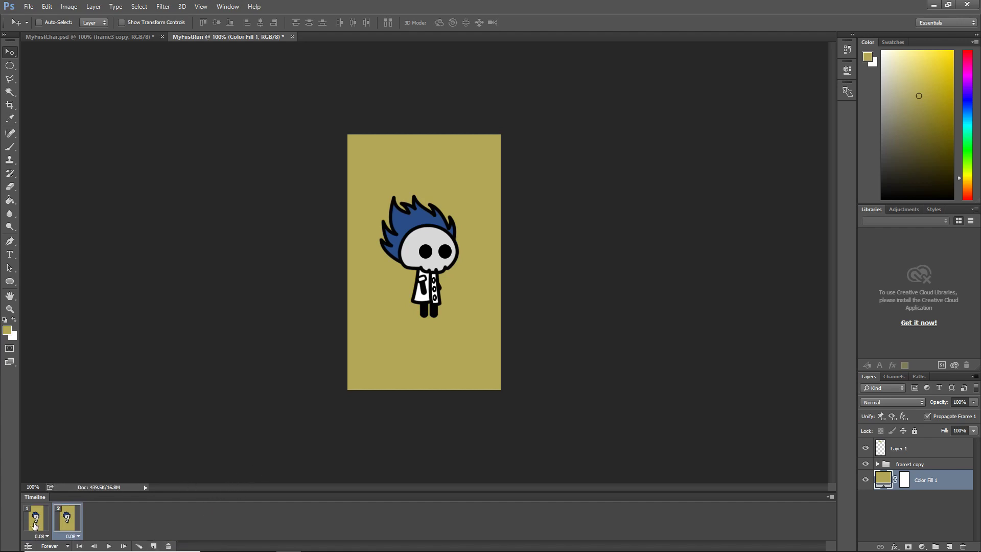
{"action": "left_click", "coordinate": [35, 525]}
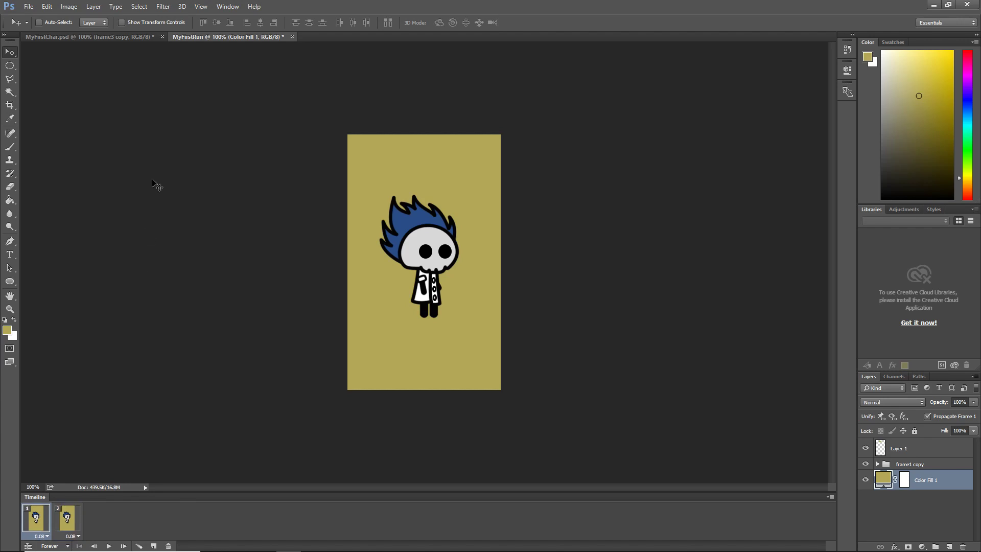
{"action": "left_click", "coordinate": [109, 38]}
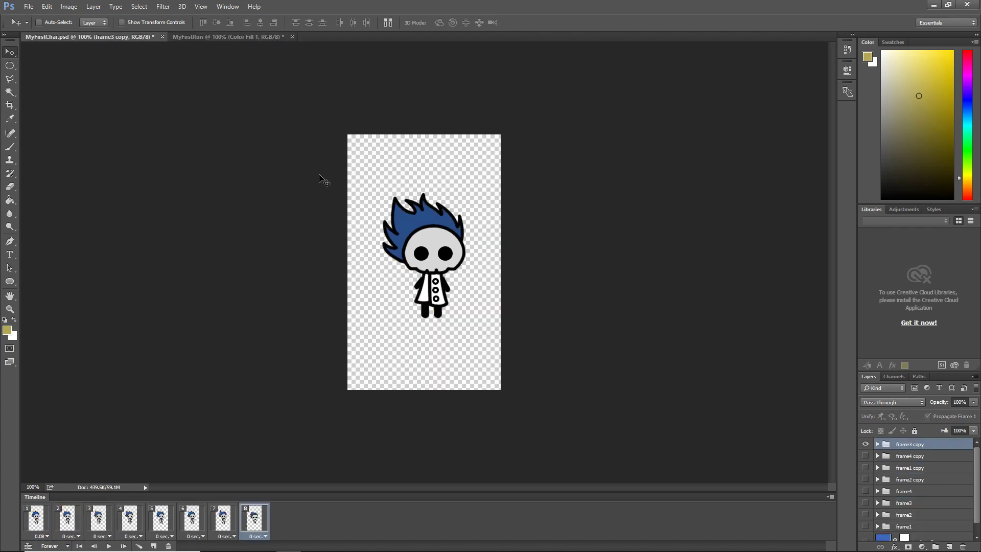
{"action": "mouse_move", "coordinate": [441, 263]}
{"action": "left_mouse_down"}
{"action": "mouse_move", "coordinate": [449, 224]}
{"action": "mouse_move", "coordinate": [419, 158]}
{"action": "mouse_move", "coordinate": [238, 29]}
{"action": "mouse_move", "coordinate": [228, 38]}
{"action": "mouse_move", "coordinate": [428, 264]}
{"action": "left_mouse_up"}
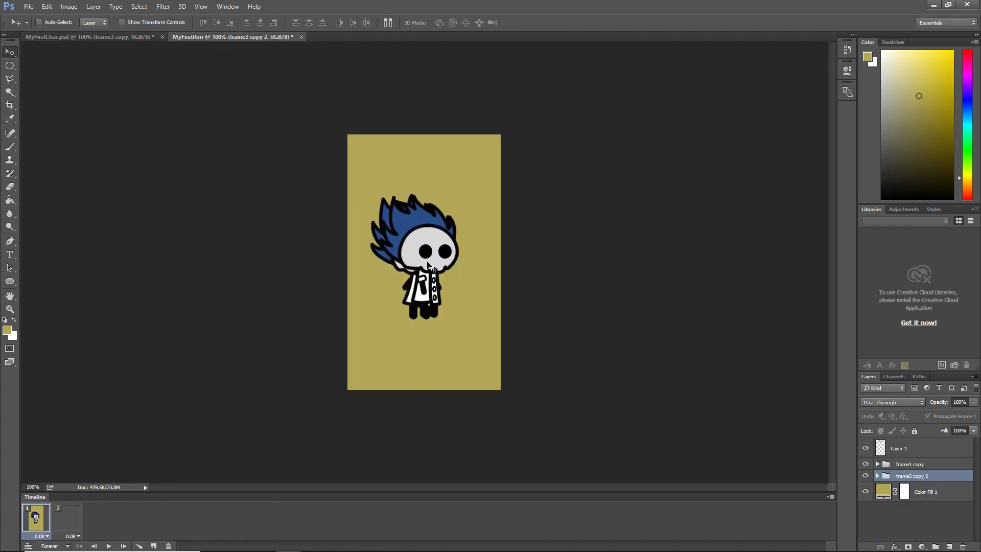
Nudge the frame3 copy 2 group 10 px to the right, towards the existing character.
{"action": "key", "text": "Right"}
{"action": "key", "text": "Right"}
{"action": "key", "text": "Right"}
{"action": "key", "text": "Right"}
{"action": "key", "text": "Right"}
{"action": "key", "text": "Right"}
{"action": "key", "text": "Right"}
{"action": "key", "text": "Right"}
{"action": "key", "text": "Right"}
{"action": "key", "text": "Right"}
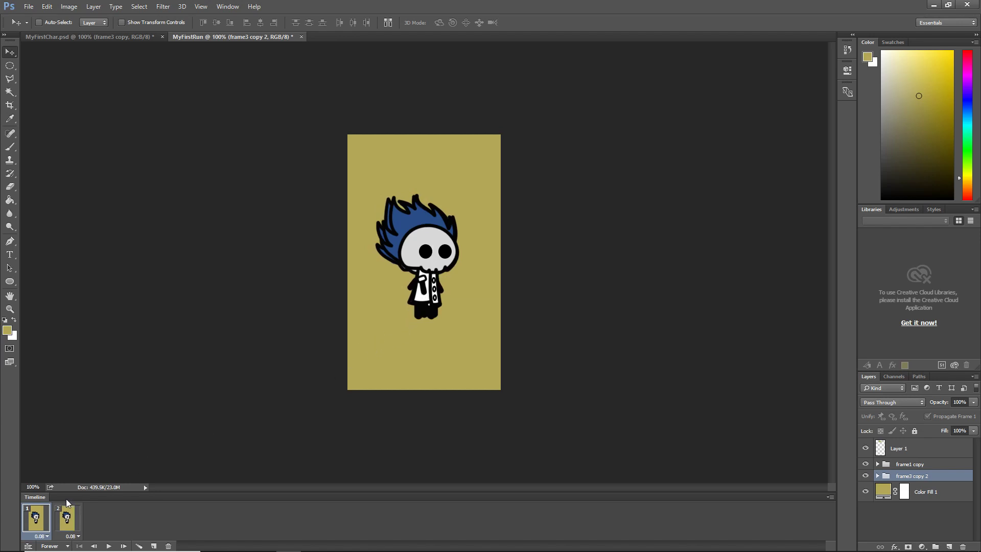
Show only frame3 copy 2 in animation frame 1 and only frame1 copy in animation frame 2.
{"action": "left_click", "coordinate": [866, 465]}
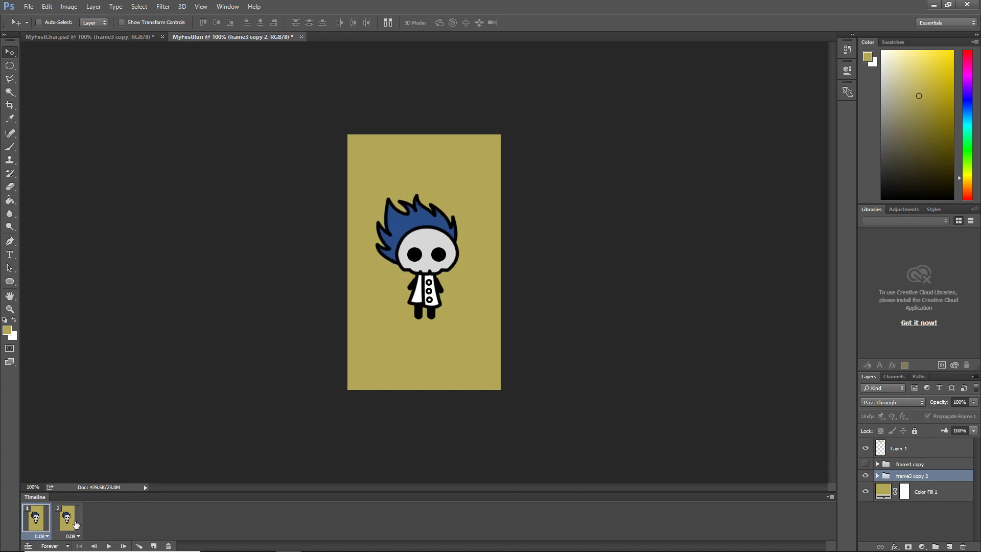
{"action": "left_click", "coordinate": [76, 525]}
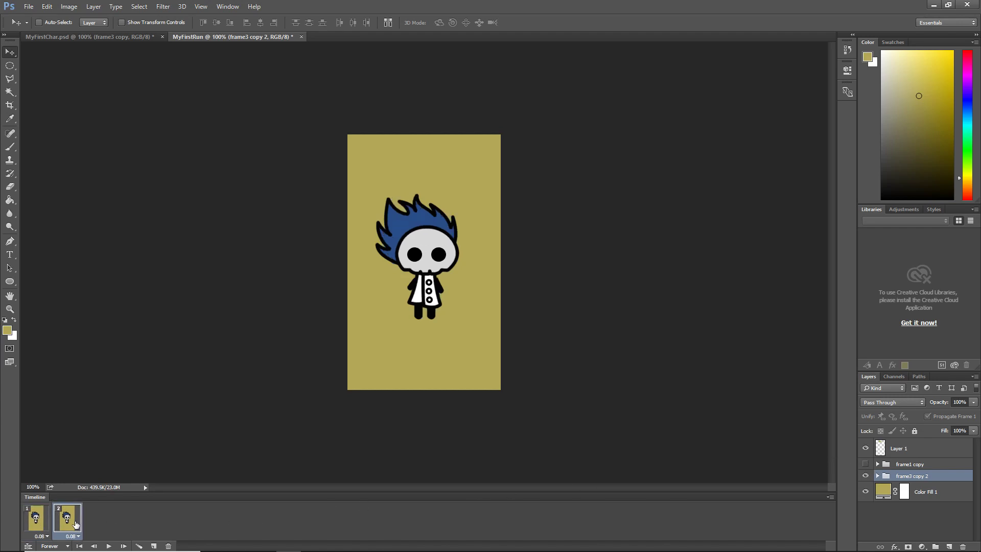
{"action": "left_click", "coordinate": [865, 464]}
{"action": "left_click", "coordinate": [865, 475]}
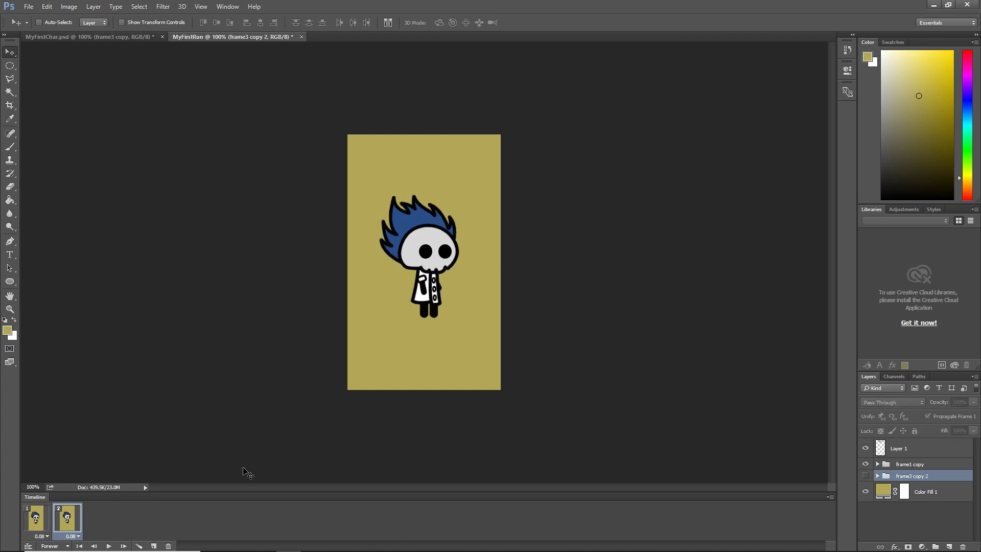
Switch between the two frames to compare them and nudge frame3 copy 2 in frame 1 by 4 px right and 3 px up.
{"action": "left_click", "coordinate": [41, 519]}
{"action": "left_click", "coordinate": [61, 519]}
{"action": "left_click", "coordinate": [38, 524]}
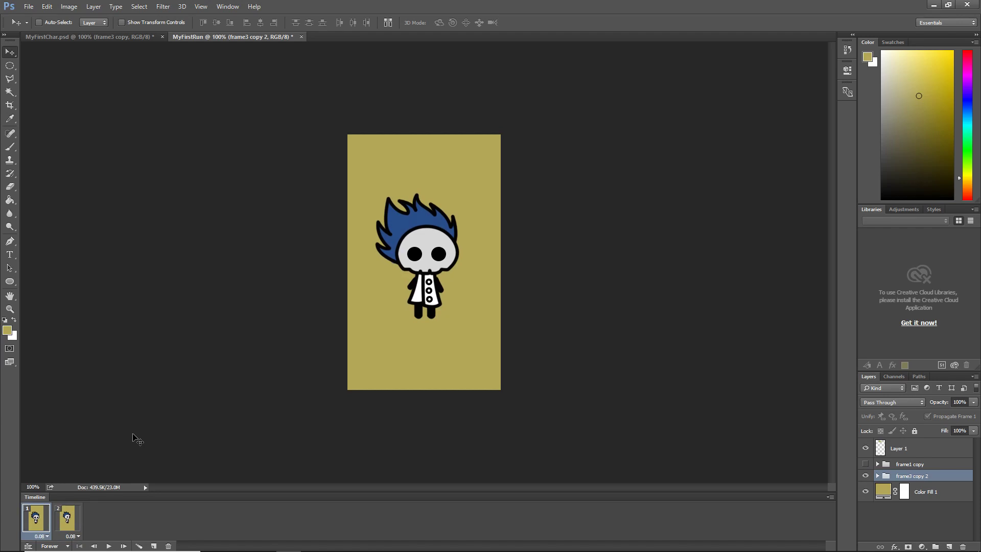
{"action": "left_click", "coordinate": [67, 522]}
{"action": "left_click", "coordinate": [40, 520]}
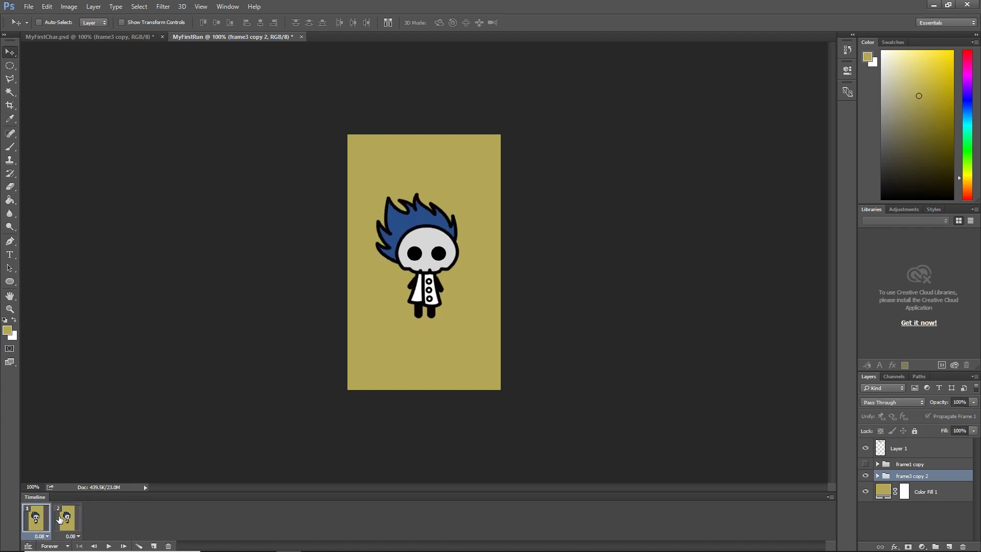
{"action": "key", "text": "Right"}
{"action": "key", "text": "Right"}
{"action": "key", "text": "Up"}
{"action": "left_click", "coordinate": [65, 518]}
{"action": "left_click", "coordinate": [49, 518]}
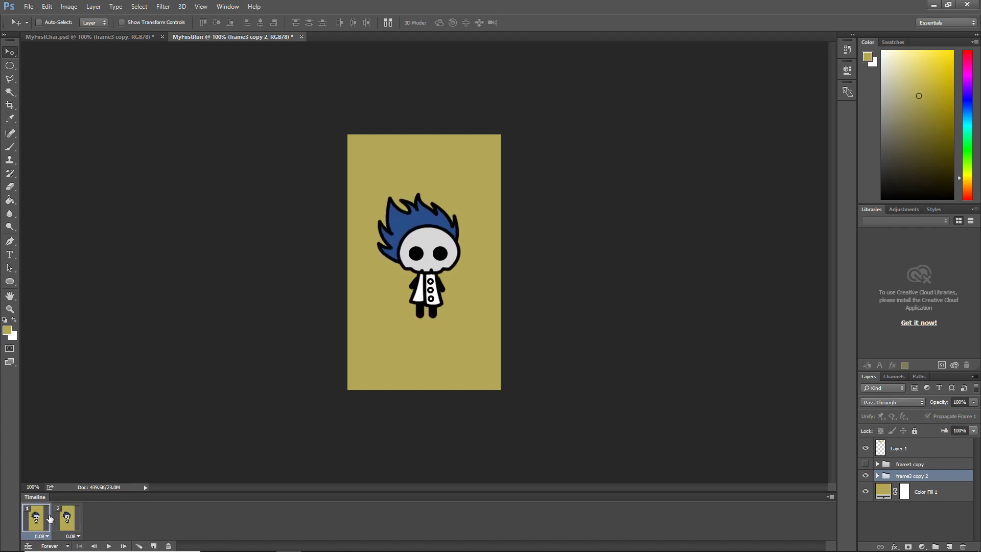
{"action": "key", "text": "Right"}
{"action": "key", "text": "Right"}
{"action": "key", "text": "Up"}
{"action": "key", "text": "Up"}
{"action": "left_click", "coordinate": [66, 518]}
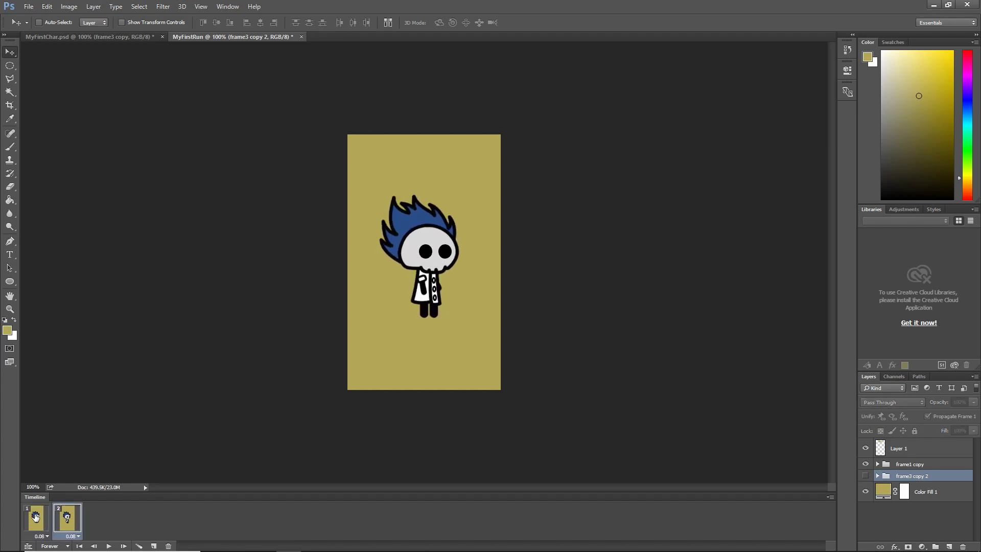
{"action": "left_click", "coordinate": [39, 518]}
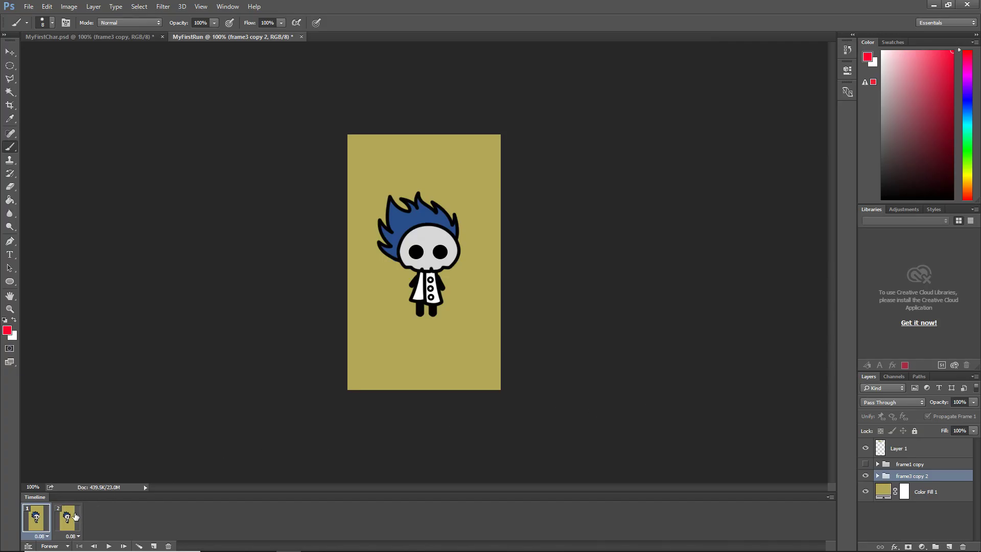
Delete the second animation frame.
{"action": "left_click", "coordinate": [76, 516]}
{"action": "left_click", "coordinate": [168, 545]}
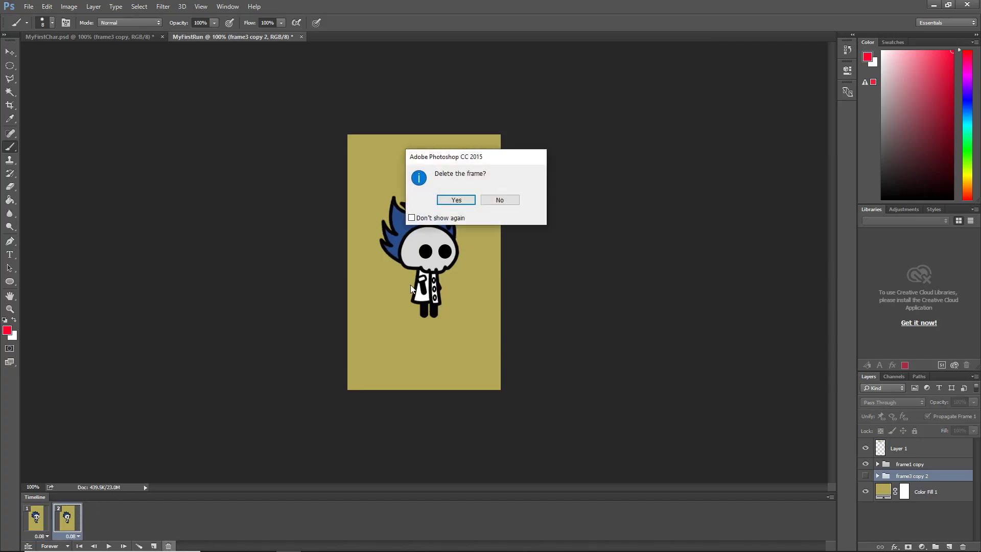
{"action": "left_click", "coordinate": [451, 200]}
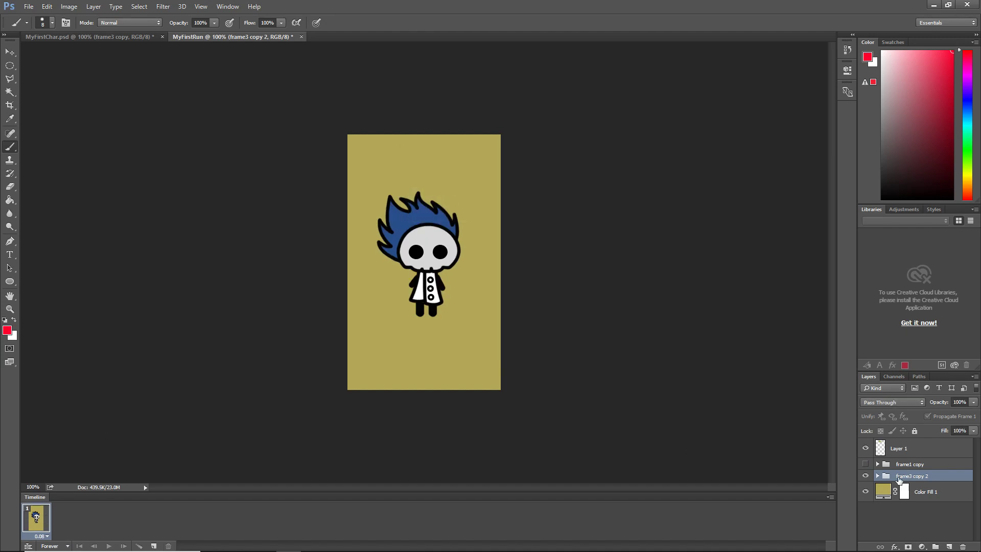
Delete the frame3 copy 2 group and make the frame1 copy group visible again.
{"action": "key", "text": "Delete"}
{"action": "left_click", "coordinate": [865, 464]}
{"action": "left_click", "coordinate": [909, 464]}
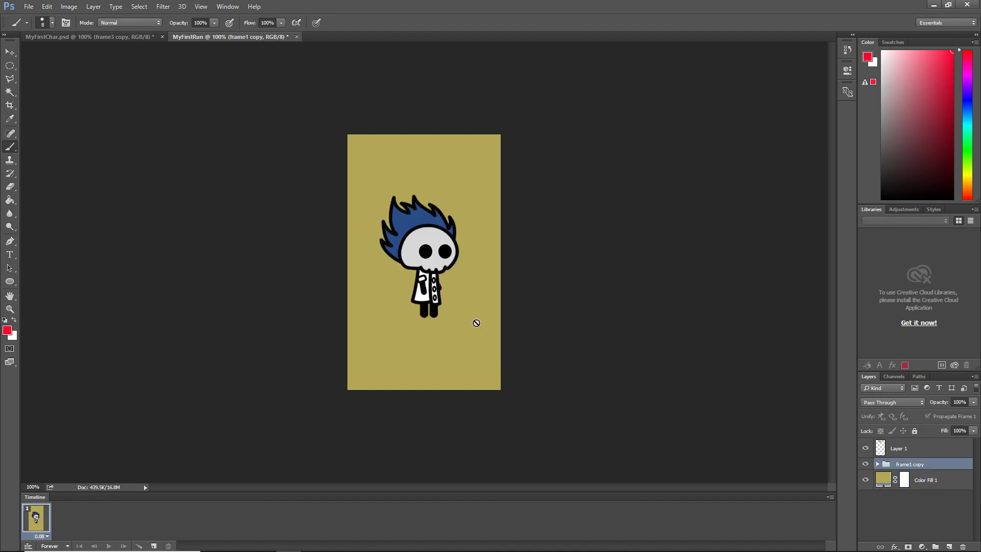
Sketch the first running pose in red on Layer 1, outlining the head and jacket and adding bent legs and arms.
{"action": "left_click", "coordinate": [927, 449]}
{"action": "mouse_move", "coordinate": [428, 227]}
{"action": "left_mouse_down"}
{"action": "mouse_move", "coordinate": [421, 273]}
{"action": "mouse_move", "coordinate": [454, 240]}
{"action": "mouse_move", "coordinate": [430, 225]}
{"action": "left_mouse_up"}
{"action": "left_click_drag", "start_coordinate": [420, 274], "coordinate": [414, 301]}
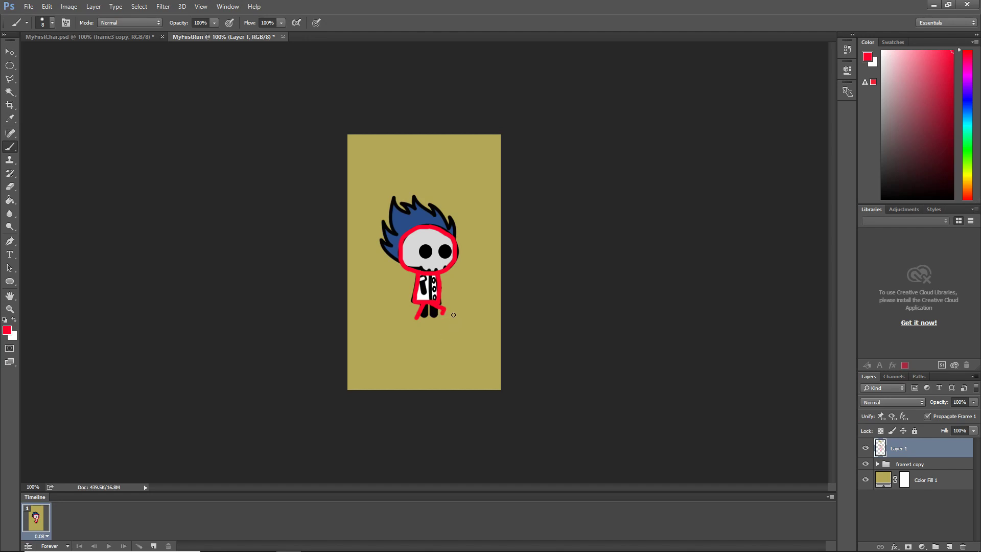
{"action": "key", "text": "ctrl+z"}
Add a second animation frame and duplicate Layer 1 for its sketch.
{"action": "left_click", "coordinate": [153, 545]}
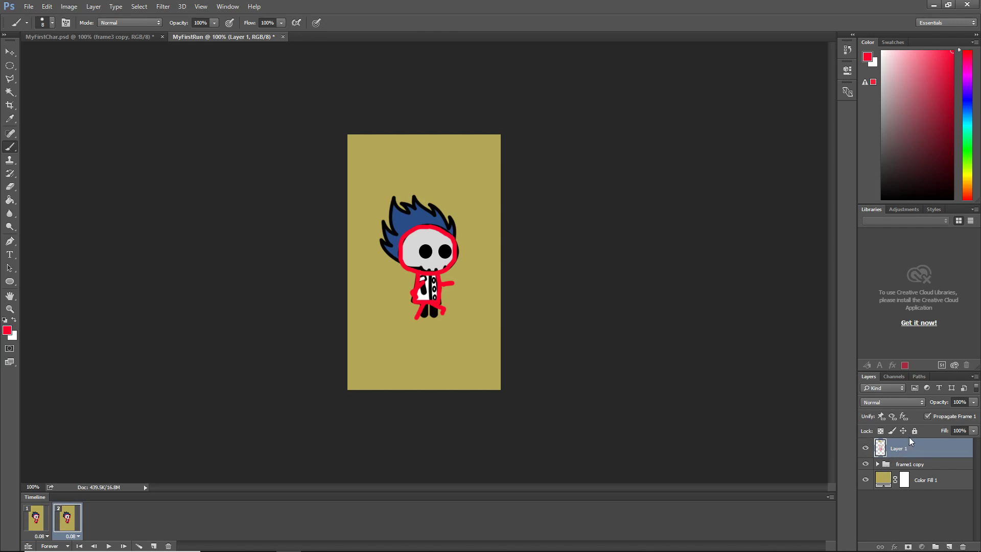
{"action": "key", "text": "ctrl+j"}
Erase the red arms and legs from the Layer 1 copy and hide Layer 1 in the second frame.
{"action": "scroll", "coordinate": [435, 299], "scroll_direction": "up", "scroll_amount": 7}
{"action": "key", "text": "e"}
{"action": "mouse_move", "coordinate": [495, 304]}
{"action": "left_mouse_down"}
{"action": "mouse_move", "coordinate": [425, 298]}
{"action": "mouse_move", "coordinate": [417, 324]}
{"action": "mouse_move", "coordinate": [390, 311]}
{"action": "mouse_move", "coordinate": [418, 352]}
{"action": "mouse_move", "coordinate": [463, 355]}
{"action": "left_mouse_up"}
{"action": "left_click", "coordinate": [865, 468]}
{"action": "key", "text": "b"}
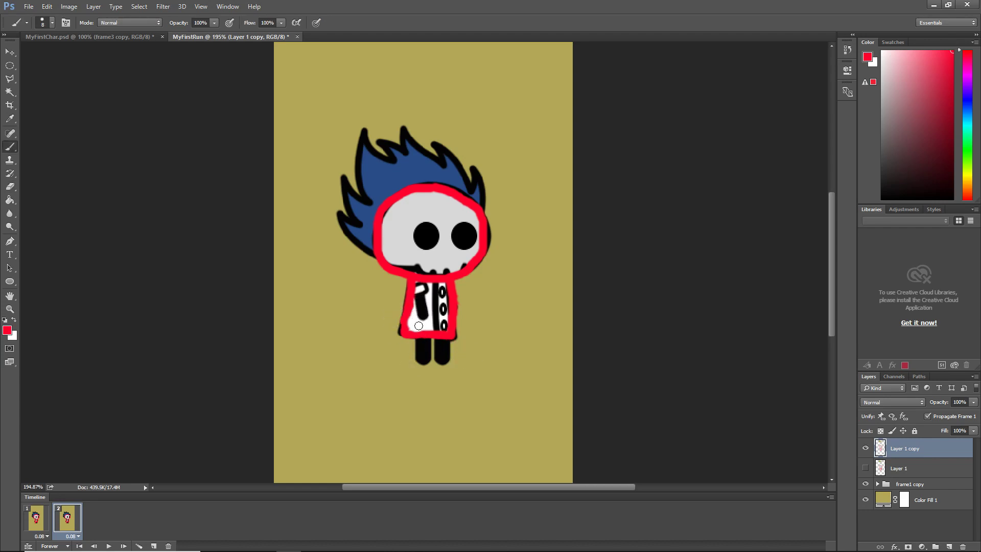
Draw the second pose's widely spread legs and arms in red on the Layer 1 copy.
{"action": "mouse_move", "coordinate": [423, 336]}
{"action": "left_mouse_down"}
{"action": "mouse_move", "coordinate": [400, 349]}
{"action": "mouse_move", "coordinate": [435, 339]}
{"action": "mouse_move", "coordinate": [471, 351]}
{"action": "left_mouse_up"}
{"action": "mouse_move", "coordinate": [455, 309]}
{"action": "left_mouse_down"}
{"action": "mouse_move", "coordinate": [477, 302]}
{"action": "mouse_move", "coordinate": [384, 303]}
{"action": "left_mouse_up"}
{"action": "scroll", "coordinate": [439, 375], "scroll_direction": "down", "scroll_amount": 3}
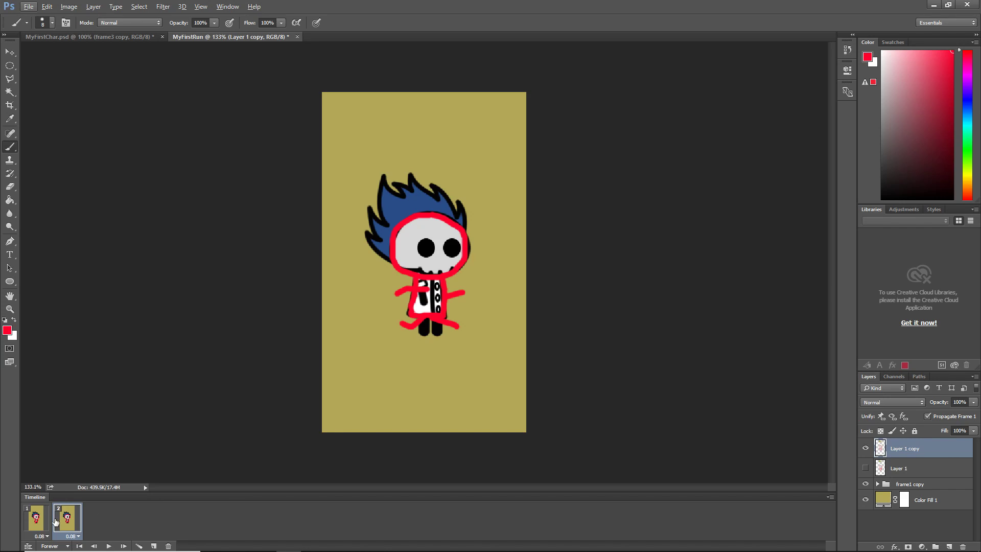
Show only Layer 1 in the first frame and only Layer 1 copy in the second frame.
{"action": "left_click", "coordinate": [37, 518]}
{"action": "left_click", "coordinate": [865, 467]}
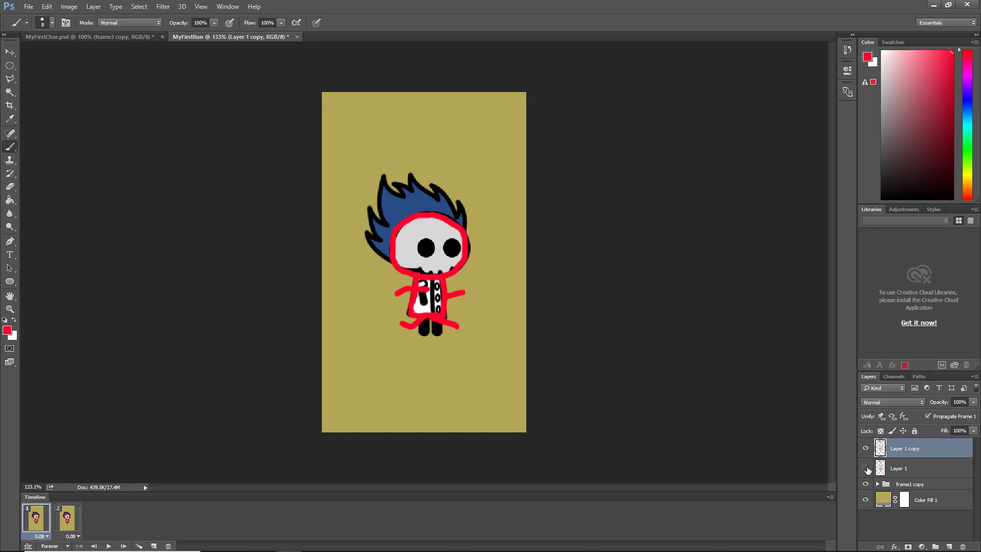
{"action": "left_click", "coordinate": [865, 448]}
{"action": "left_click", "coordinate": [865, 467]}
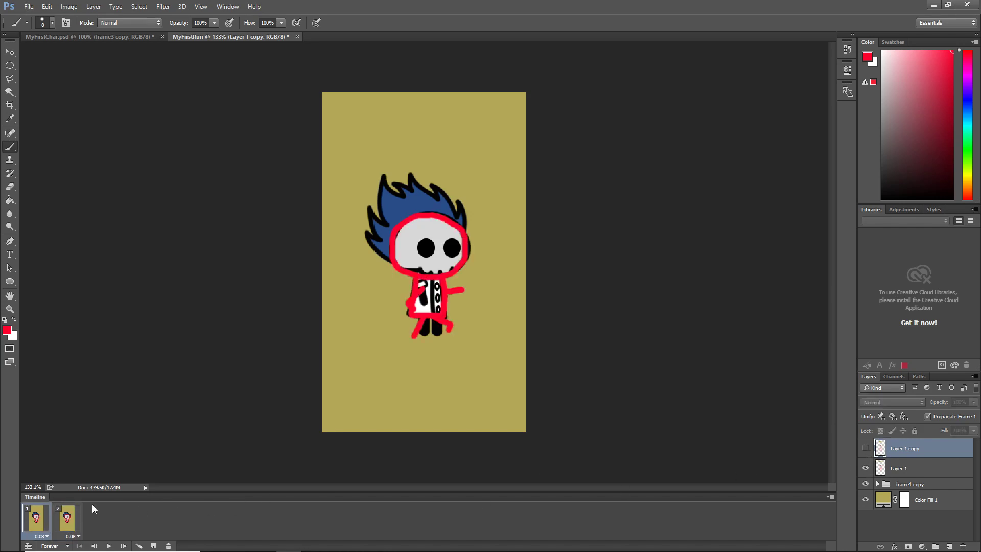
{"action": "left_click", "coordinate": [65, 518]}
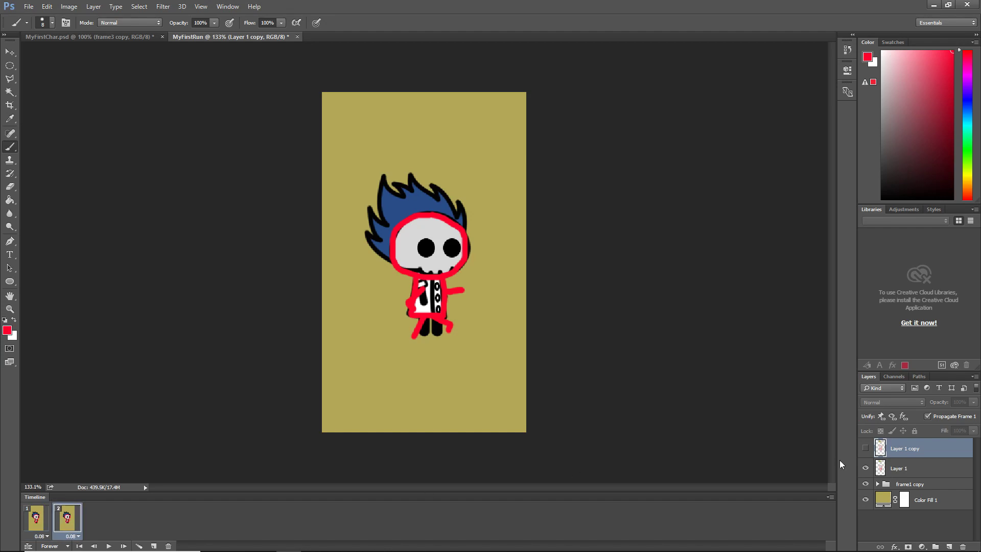
{"action": "left_click", "coordinate": [865, 468]}
{"action": "left_click", "coordinate": [865, 449]}
{"action": "left_click", "coordinate": [37, 518]}
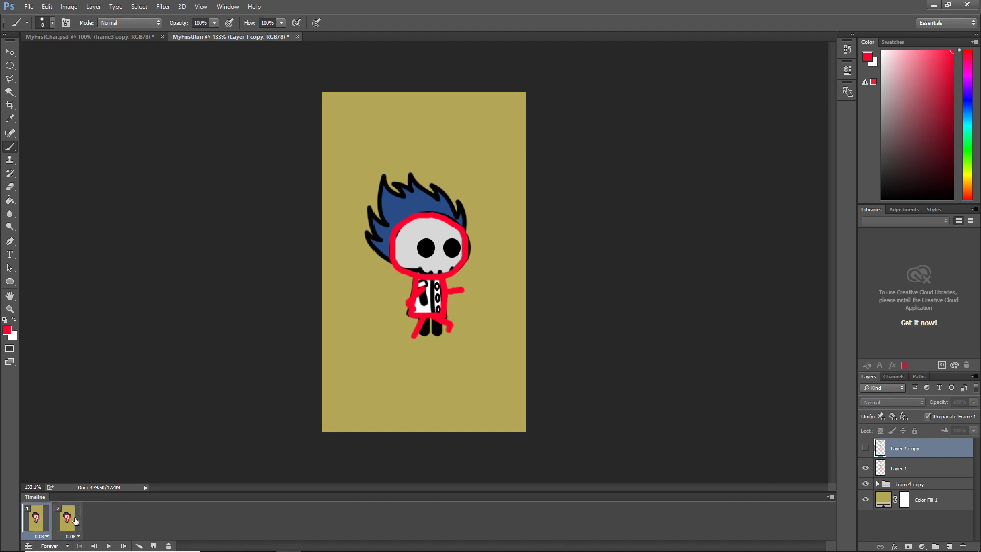
Add a third frame after the second, duplicate Layer 1 copy for it and hide the original there.
{"action": "left_click", "coordinate": [67, 517]}
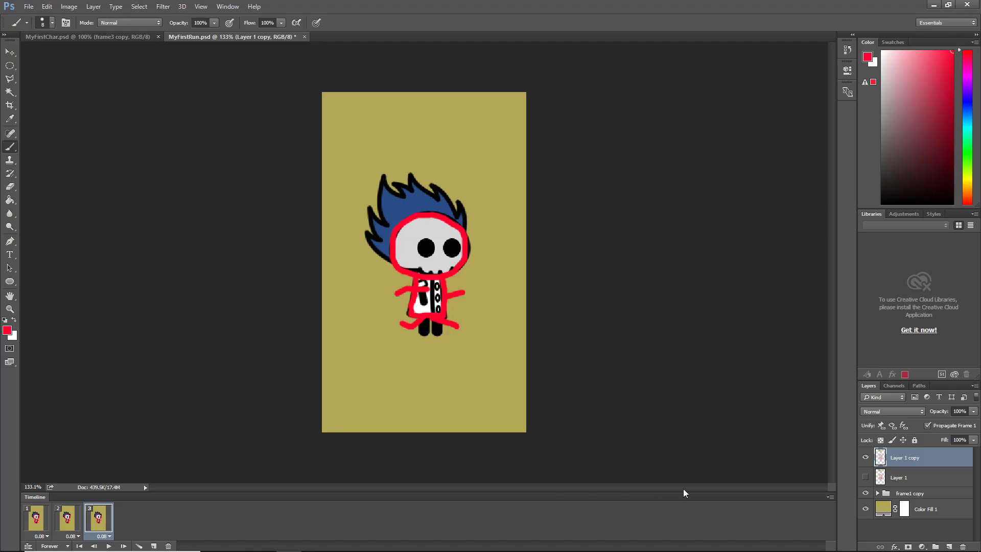
{"action": "key", "text": "ctrl+j"}
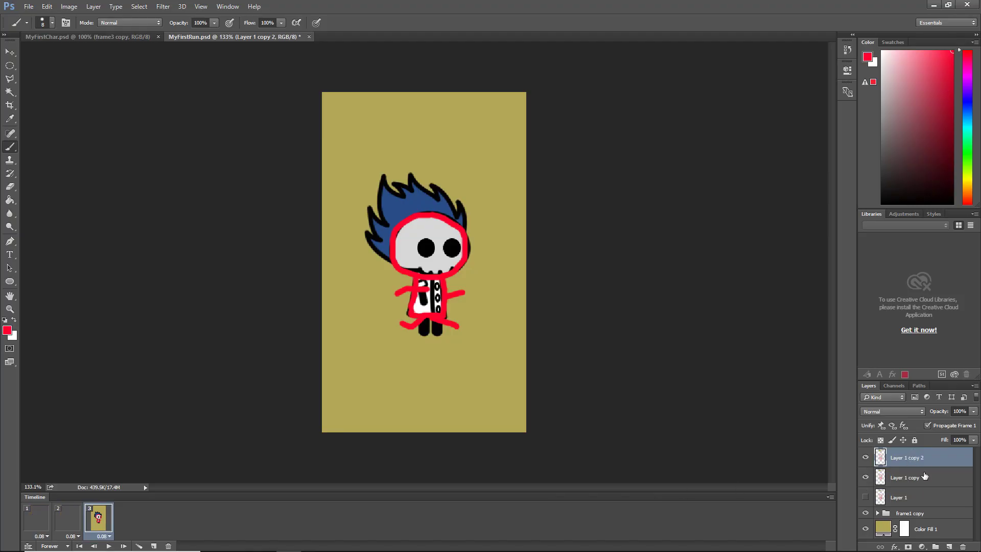
{"action": "left_click", "coordinate": [865, 477]}
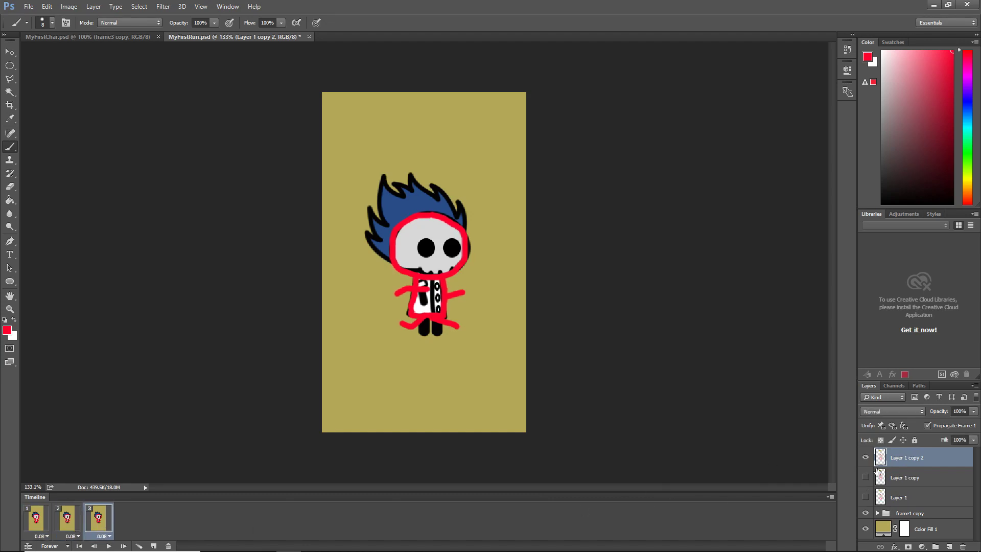
Erase the red limbs on Layer 1 copy 2 and redraw the third pose with a straightened front leg and bent arms.
{"action": "key", "text": "e"}
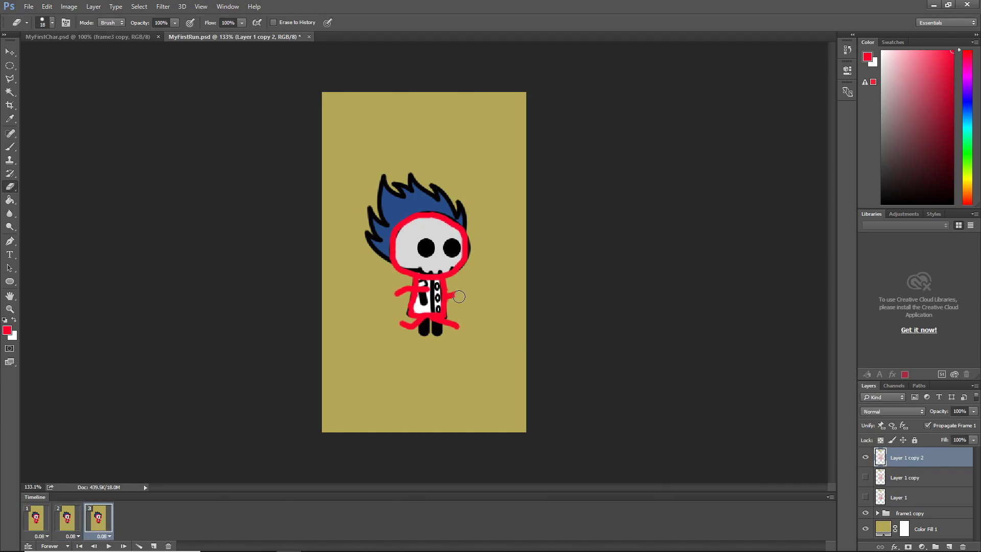
{"action": "mouse_move", "coordinate": [453, 294]}
{"action": "left_mouse_down"}
{"action": "mouse_move", "coordinate": [459, 322]}
{"action": "mouse_move", "coordinate": [416, 326]}
{"action": "left_mouse_up"}
{"action": "left_click_drag", "start_coordinate": [424, 290], "coordinate": [396, 291]}
{"action": "key", "text": "b"}
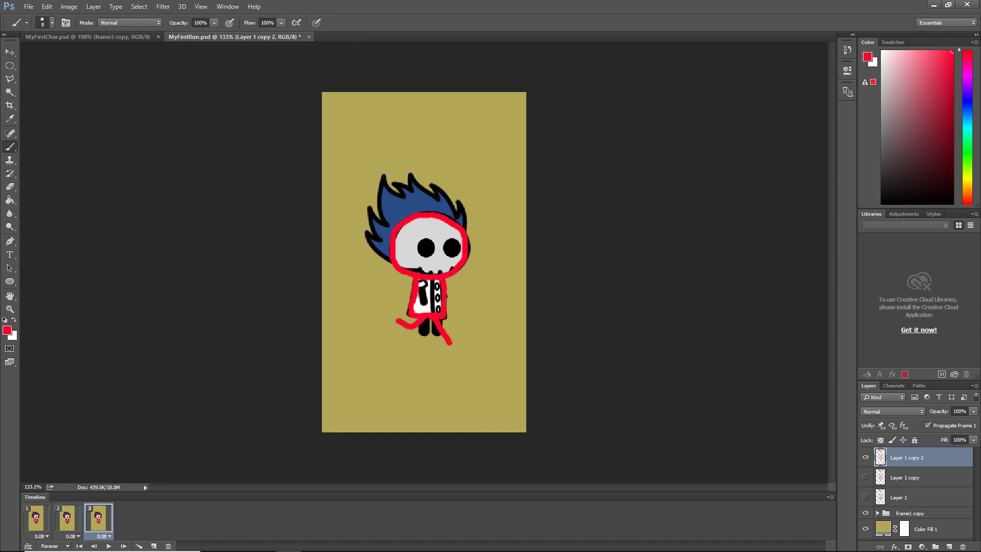
{"action": "mouse_move", "coordinate": [434, 292]}
{"action": "left_mouse_down"}
{"action": "mouse_move", "coordinate": [453, 289]}
{"action": "mouse_move", "coordinate": [395, 294]}
{"action": "left_mouse_up"}
Add a fourth frame and duplicate Layer 1 copy 2 for it, hiding Layer 1 copy 2 in that frame.
{"action": "left_click", "coordinate": [153, 546]}
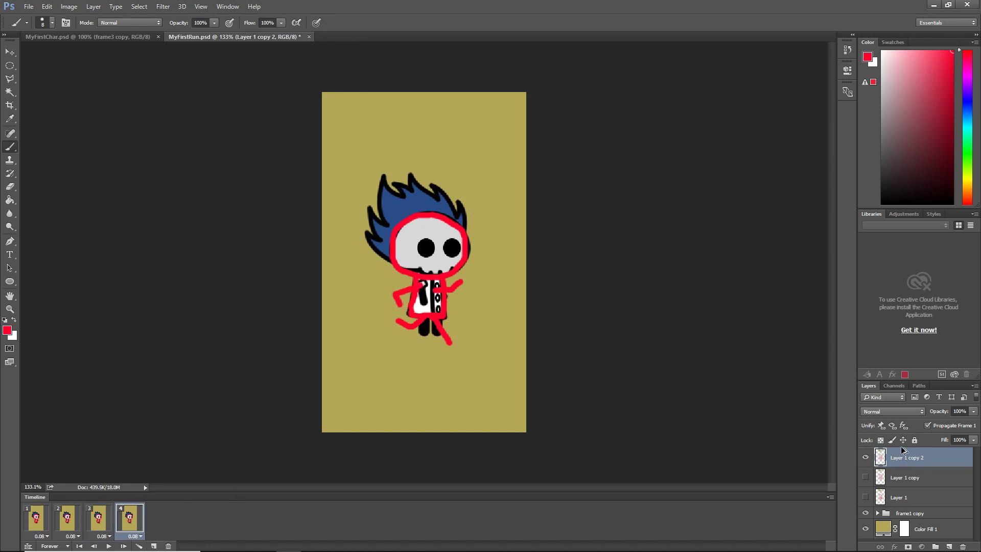
{"action": "key", "text": "ctrl+j"}
{"action": "left_click", "coordinate": [865, 477]}
{"action": "left_click", "coordinate": [98, 522]}
{"action": "left_click", "coordinate": [129, 517]}
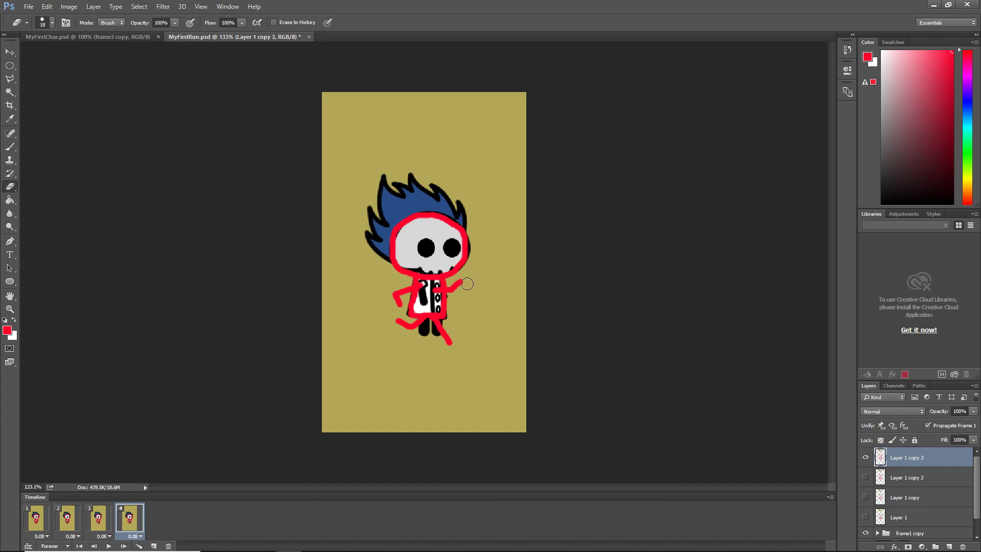
Replace the red limbs on Layer 1 copy 3 with a fourth pose standing on one leg with the other leg bent back.
{"action": "key", "text": "e"}
{"action": "mouse_move", "coordinate": [428, 292]}
{"action": "left_mouse_down"}
{"action": "mouse_move", "coordinate": [406, 289]}
{"action": "mouse_move", "coordinate": [405, 325]}
{"action": "mouse_move", "coordinate": [460, 342]}
{"action": "left_mouse_up"}
{"action": "key", "text": "b"}
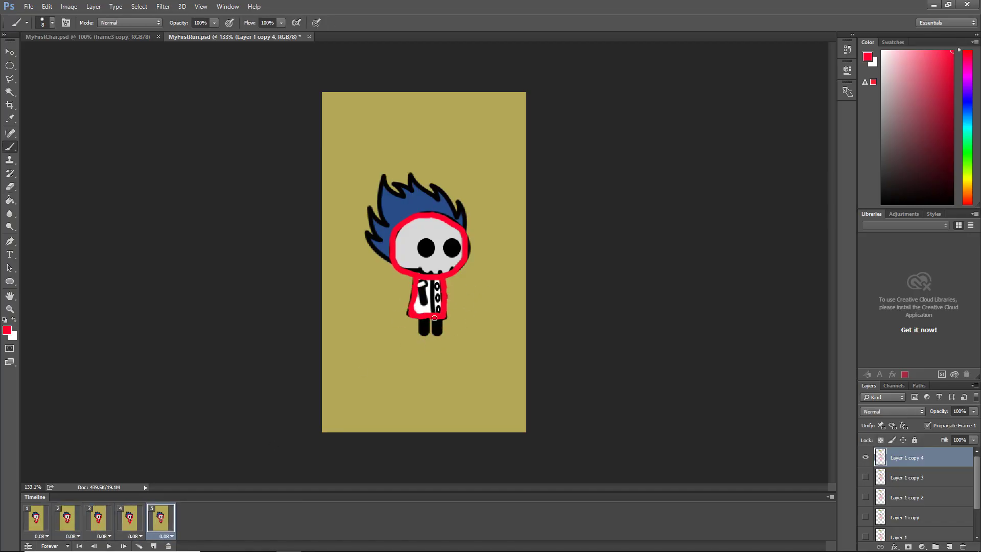
Draw the fifth frame's widely spread legs and outstretched arms in red on Layer 1 copy 4.
{"action": "left_click_drag", "start_coordinate": [437, 319], "coordinate": [459, 329]}
{"action": "left_click_drag", "start_coordinate": [427, 319], "coordinate": [393, 322]}
{"action": "mouse_move", "coordinate": [447, 296]}
{"action": "left_mouse_down"}
{"action": "mouse_move", "coordinate": [467, 281]}
{"action": "mouse_move", "coordinate": [394, 303]}
{"action": "left_mouse_up"}
Add a sixth frame with its own duplicate of Layer 1 copy 4, and keep the duplicate hidden in the first five frames.
{"action": "key", "text": "ctrl+j"}
{"action": "left_click", "coordinate": [865, 477]}
{"action": "left_click", "coordinate": [153, 545]}
{"action": "left_click", "coordinate": [35, 519], "text": "shift"}
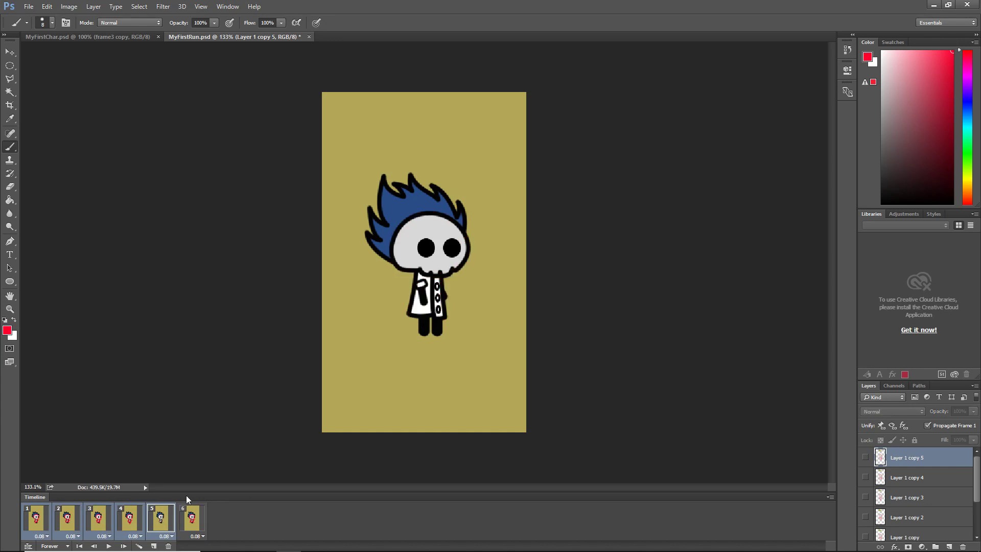
{"action": "left_click", "coordinate": [191, 517]}
Erase the red legs and arms from Layer 1 copy 5 in the sixth frame.
{"action": "key", "text": "e"}
{"action": "left_click_drag", "start_coordinate": [446, 327], "coordinate": [395, 320]}
{"action": "left_click_drag", "start_coordinate": [394, 302], "coordinate": [465, 284]}
Draw the sixth pose in red on Layer 1 copy 5, with a straight front leg, bent back leg and two bent arms.
{"action": "key", "text": "b"}
{"action": "left_click_drag", "start_coordinate": [436, 319], "coordinate": [446, 341]}
{"action": "mouse_move", "coordinate": [424, 317]}
{"action": "left_mouse_down"}
{"action": "mouse_move", "coordinate": [394, 316]}
{"action": "mouse_move", "coordinate": [470, 287]}
{"action": "left_mouse_up"}
{"action": "mouse_move", "coordinate": [414, 291]}
{"action": "left_mouse_down"}
{"action": "mouse_move", "coordinate": [393, 292]}
{"action": "mouse_move", "coordinate": [469, 288]}
{"action": "left_mouse_up"}
{"action": "key", "text": "e"}
{"action": "key", "text": "b"}
{"action": "left_click_drag", "start_coordinate": [437, 295], "coordinate": [464, 284]}
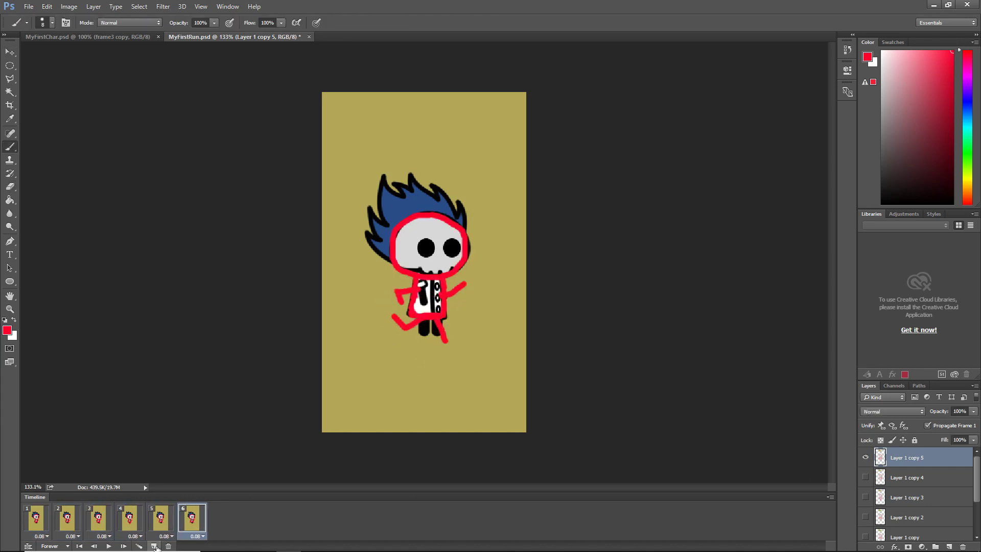
Add a seventh frame with a duplicate of Layer 1 copy 5, cleared of its red limbs.
{"action": "left_click", "coordinate": [153, 546]}
{"action": "key", "text": "ctrl+j"}
{"action": "key", "text": "e"}
{"action": "mouse_move", "coordinate": [396, 320]}
{"action": "left_mouse_down"}
{"action": "mouse_move", "coordinate": [445, 328]}
{"action": "mouse_move", "coordinate": [417, 326]}
{"action": "mouse_move", "coordinate": [427, 355]}
{"action": "left_mouse_up"}
Draw the seventh pose's crossing legs and lowered arms in red on Layer 1 copy 6.
{"action": "key", "text": "b"}
{"action": "left_click", "coordinate": [34, 516]}
{"action": "left_click", "coordinate": [192, 516]}
{"action": "left_click", "coordinate": [222, 516]}
{"action": "left_click_drag", "start_coordinate": [438, 294], "coordinate": [455, 309]}
{"action": "left_click_drag", "start_coordinate": [421, 287], "coordinate": [403, 309]}
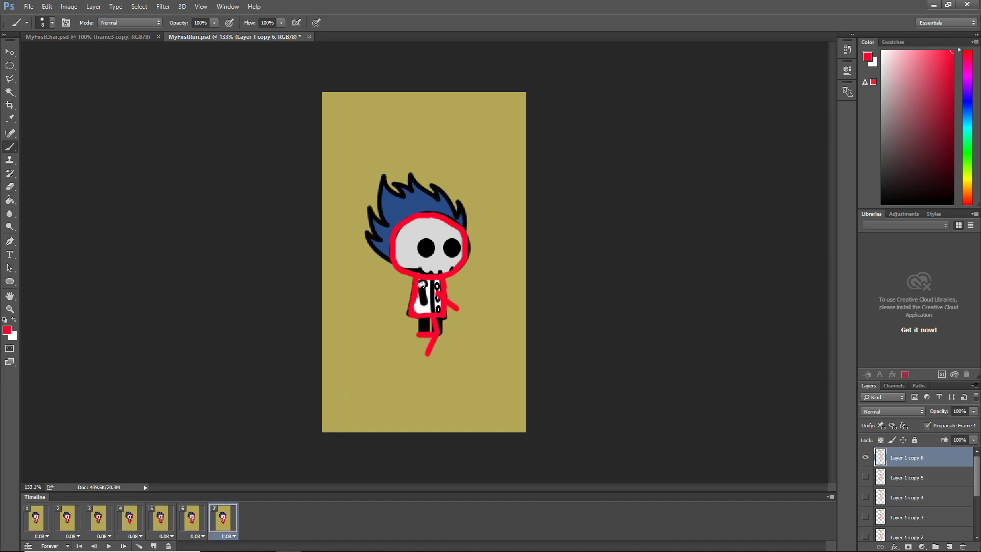
Insert a frame after the fourth and sketch an in-between pose with lowered legs and a bent back arm on Layer 1 copy 7.
{"action": "left_click", "coordinate": [99, 519]}
{"action": "left_click", "coordinate": [131, 522]}
{"action": "left_click", "coordinate": [153, 545]}
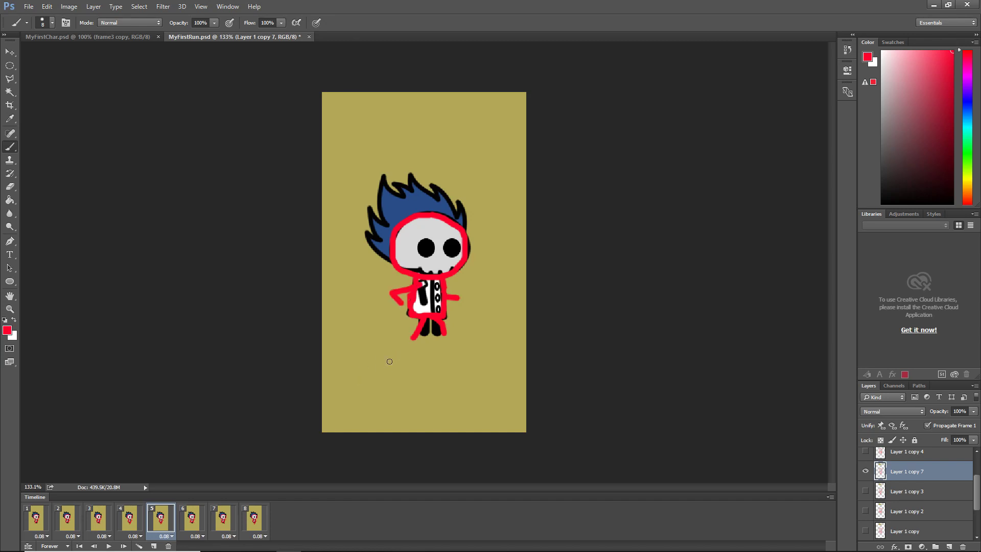
Play the sketched run animation from the first frame to check its motion.
{"action": "left_click", "coordinate": [258, 518]}
{"action": "left_click", "coordinate": [41, 516]}
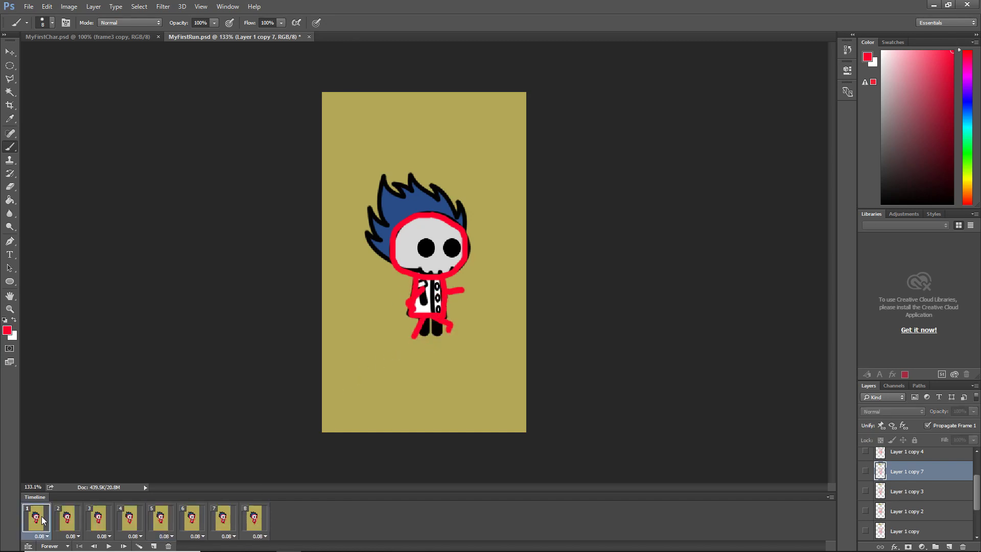
{"action": "left_click", "coordinate": [109, 545]}
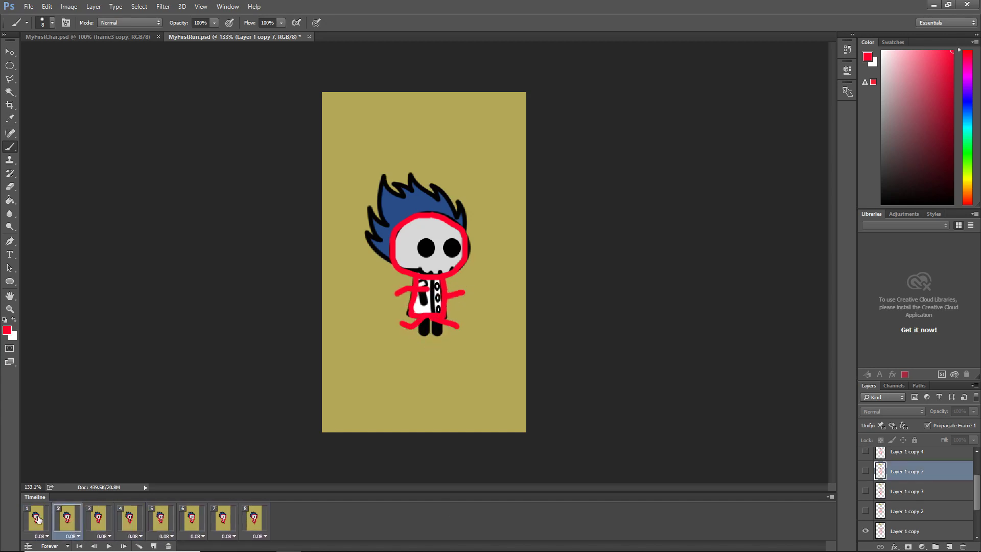
{"action": "key", "text": "space"}
Erase and redraw the red arms on Layer 1 copy 3 in the fourth frame, comparing the pose with the third frame.
{"action": "key", "text": "e"}
{"action": "key", "text": "b"}
{"action": "key", "text": "Right"}
{"action": "key", "text": "alt+]"}
{"action": "key", "text": "e"}
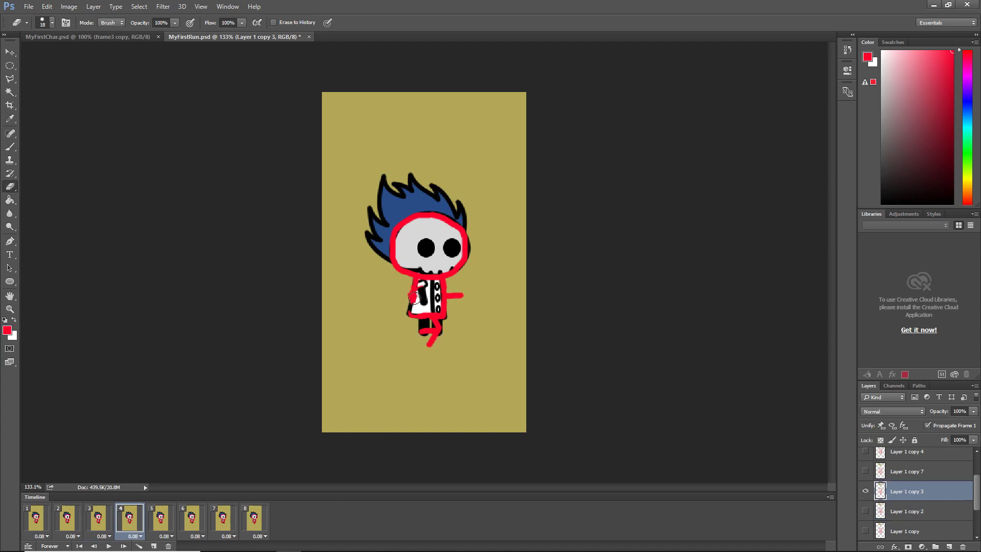
{"action": "key", "text": "b"}
{"action": "key", "text": "e"}
{"action": "key", "text": "b"}
{"action": "left_click", "coordinate": [103, 519]}
{"action": "left_click", "coordinate": [128, 521]}
{"action": "key", "text": "e"}
{"action": "key", "text": "b"}
{"action": "mouse_move", "coordinate": [432, 291]}
{"action": "left_mouse_down"}
{"action": "mouse_move", "coordinate": [421, 312]}
{"action": "mouse_move", "coordinate": [429, 310]}
{"action": "left_mouse_up"}
Rework the red arms on Layer 1 copy 7 in the fifth frame, comparing the pose with the sixth frame.
{"action": "key", "text": "Right"}
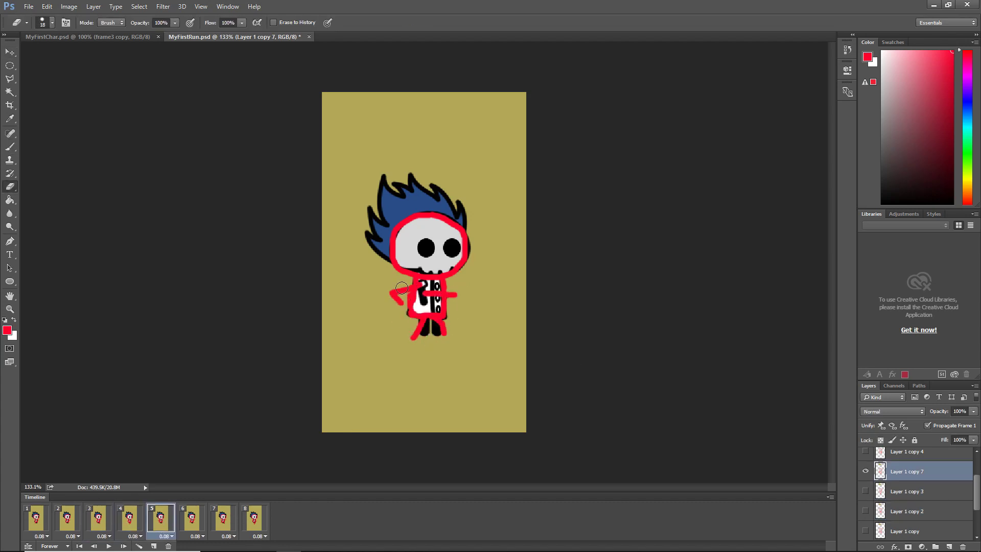
{"action": "left_click", "coordinate": [192, 520]}
{"action": "left_click", "coordinate": [160, 518]}
{"action": "left_click", "coordinate": [191, 520]}
Rework the sixth frame's red arms on Layer 1 copy 4, comparing them with the neighbouring frames.
{"action": "key", "text": "e"}
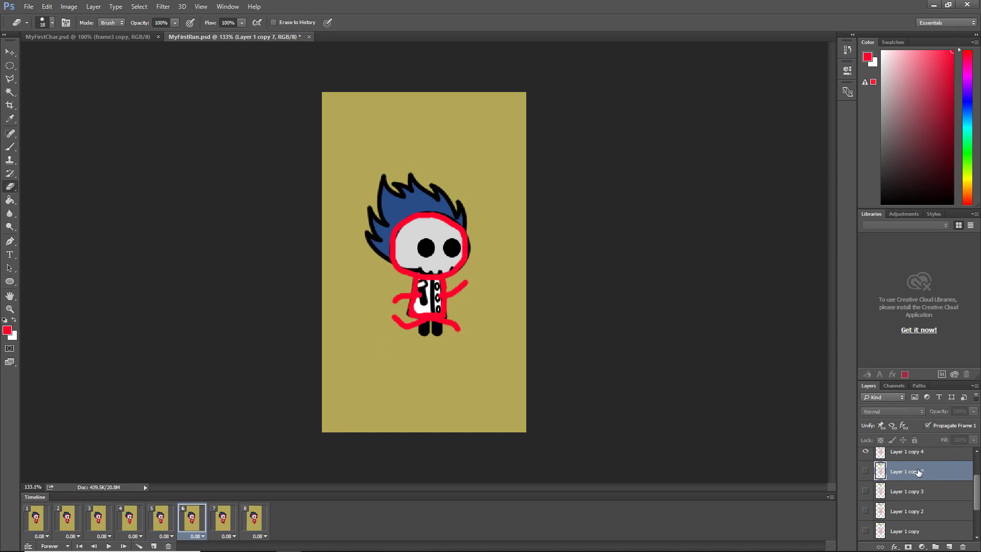
{"action": "left_click", "coordinate": [914, 453]}
{"action": "left_click", "coordinate": [160, 514]}
{"action": "left_click", "coordinate": [192, 515]}
{"action": "left_click", "coordinate": [219, 515]}
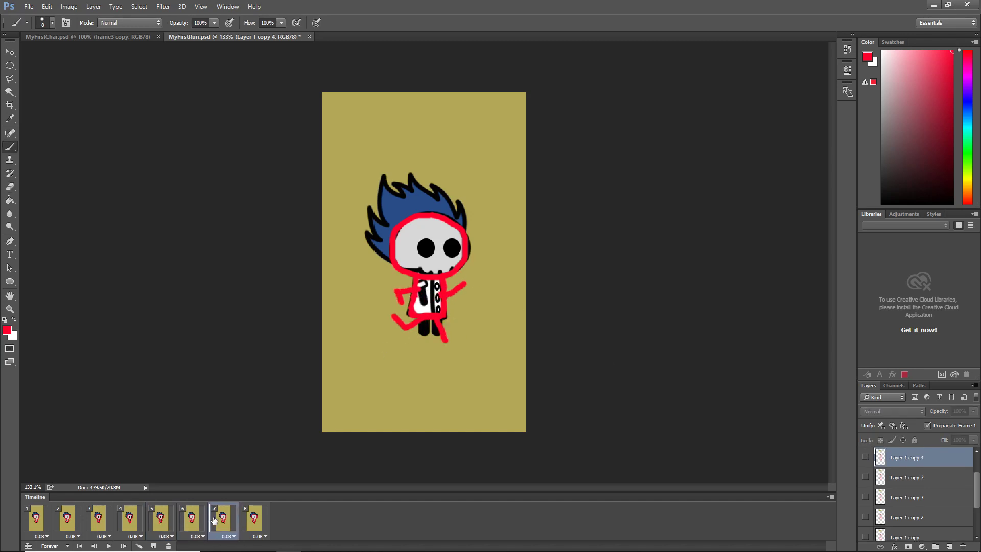
Redraw the eighth frame's arms on Layer 1 copy 6 bent close to the body and play the animation.
{"action": "key", "text": "b"}
{"action": "left_click", "coordinate": [193, 517]}
{"action": "left_click", "coordinate": [254, 517]}
{"action": "key", "text": "e"}
{"action": "left_click", "coordinate": [913, 457]}
{"action": "key", "text": "b"}
{"action": "left_click_drag", "start_coordinate": [433, 289], "coordinate": [437, 311]}
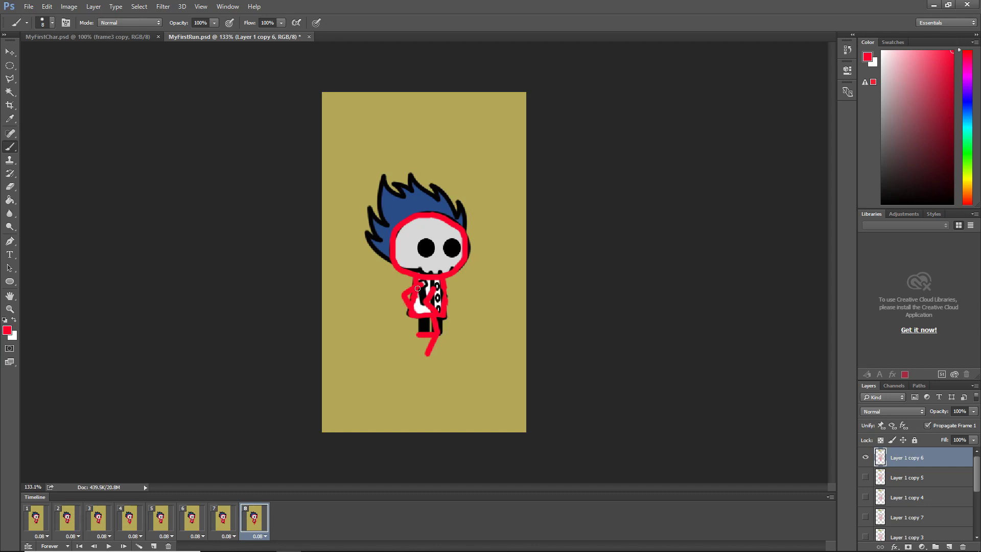
{"action": "key", "text": "e"}
{"action": "left_click", "coordinate": [108, 546]}
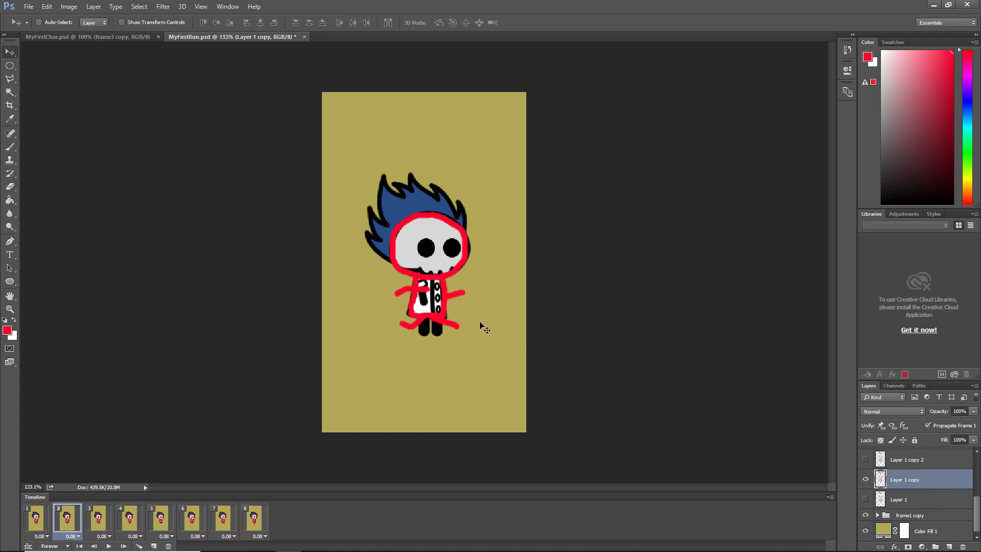
Nudge Layer 1 copy up about 5 pixels in the second frame.
{"action": "key", "text": "Up"}
{"action": "key", "text": "Up"}
{"action": "key", "text": "Up"}
{"action": "key", "text": "Up"}
{"action": "key", "text": "Up"}
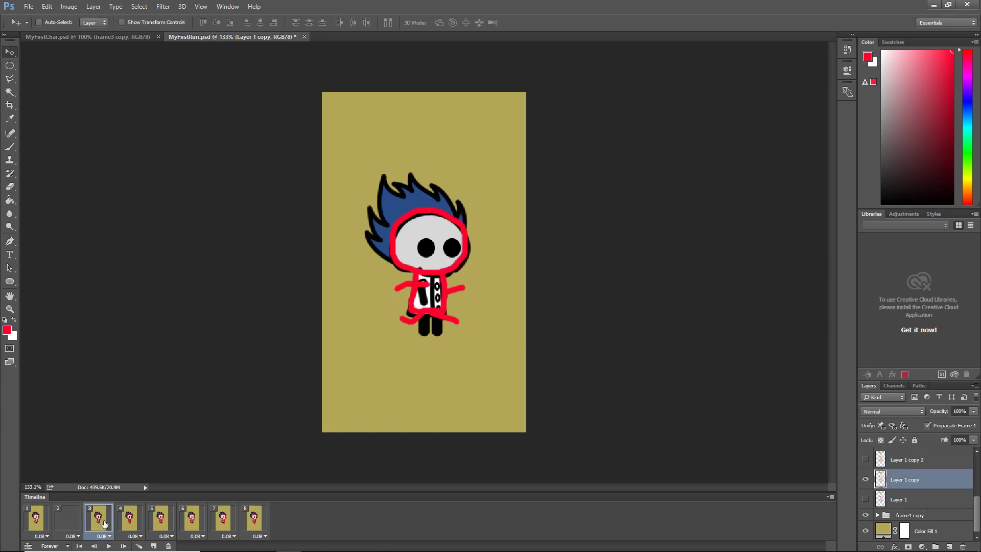
Nudge Layer 1 copy 3 slightly down in the fourth frame.
{"action": "left_click", "coordinate": [129, 517]}
{"action": "scroll", "coordinate": [905, 494], "scroll_direction": "up", "scroll_amount": 3}
{"action": "left_click", "coordinate": [906, 494]}
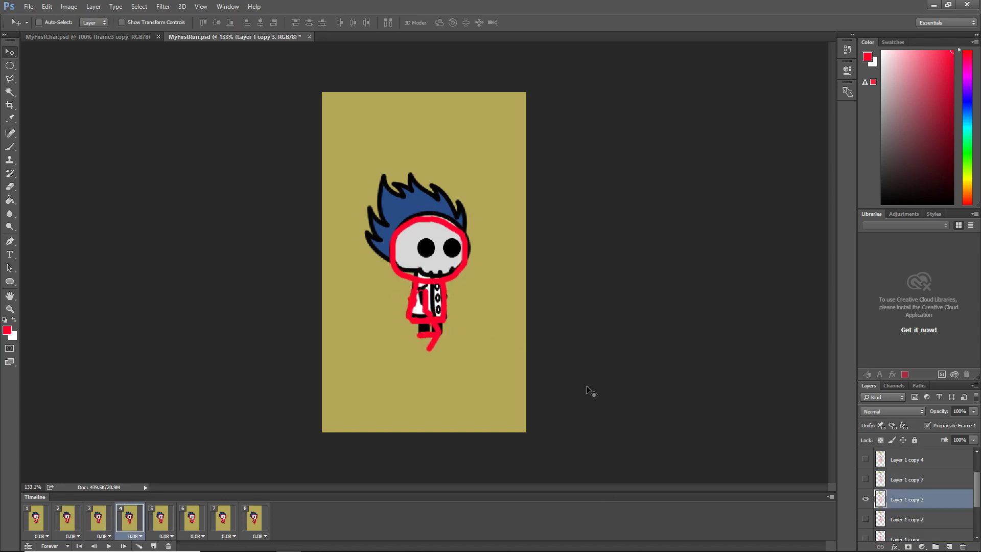
Nudge Layer 1 copy 4 up about 5 pixels in the sixth frame.
{"action": "left_click", "coordinate": [193, 519]}
{"action": "left_click", "coordinate": [915, 459]}
{"action": "key", "text": "Up"}
{"action": "key", "text": "Up"}
{"action": "key", "text": "Up"}
{"action": "key", "text": "Up"}
{"action": "key", "text": "Up"}
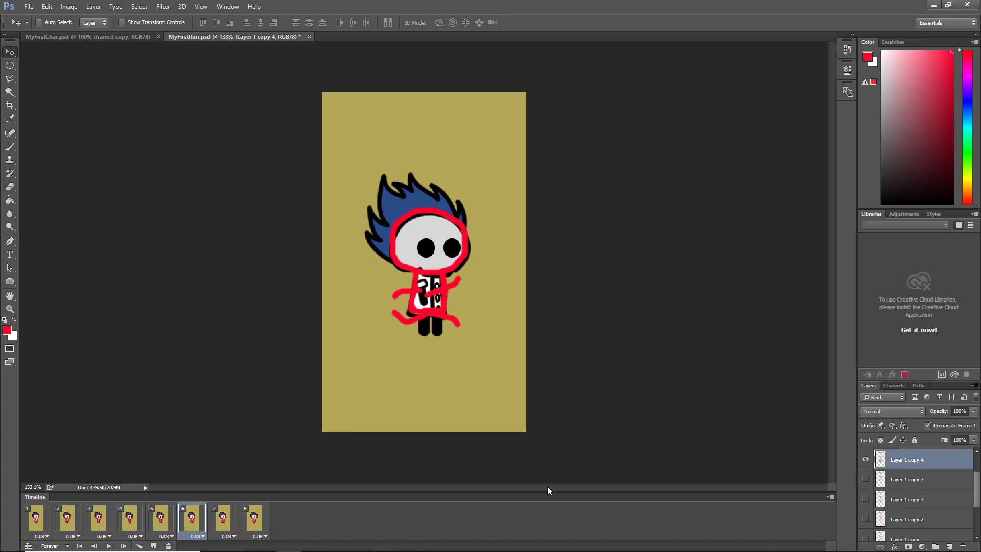
Nudge Layer 1 copy 6 slightly down in the eighth frame and play back the bouncing run.
{"action": "left_click", "coordinate": [223, 518]}
{"action": "left_click", "coordinate": [254, 518]}
{"action": "scroll", "coordinate": [907, 485], "scroll_direction": "up", "scroll_amount": 2}
{"action": "left_click", "coordinate": [907, 457]}
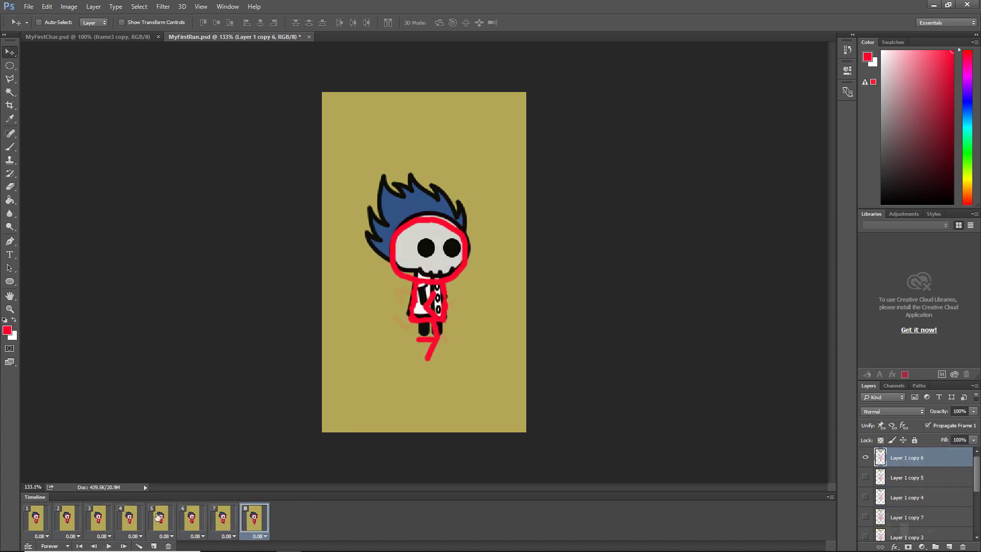
{"action": "left_click", "coordinate": [109, 547]}
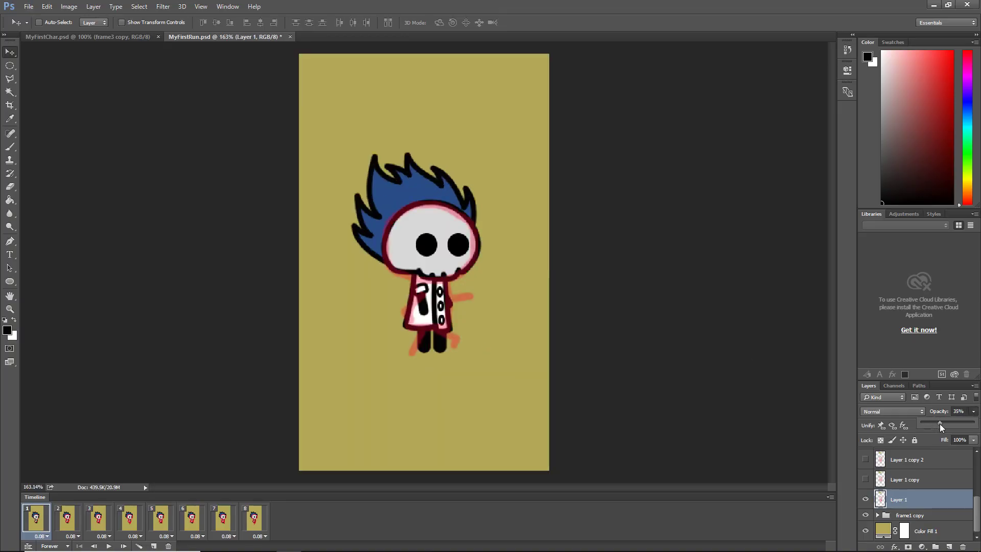
Set Layer 1's opacity to 55% in the first frame and expand the LeftArm group inside frame1 copy.
{"action": "scroll", "coordinate": [437, 306], "scroll_direction": "up", "scroll_amount": 5}
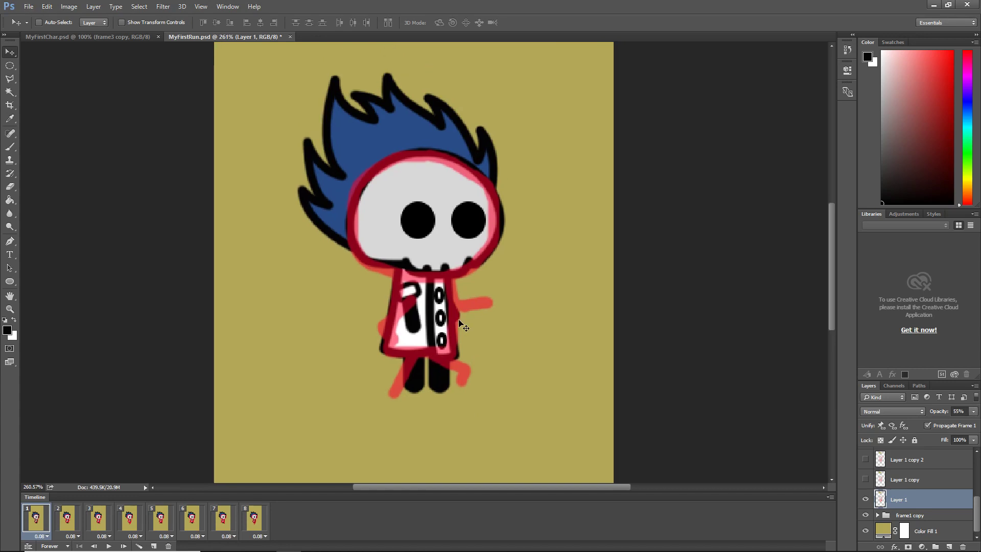
{"action": "left_click", "coordinate": [918, 385]}
{"action": "left_click", "coordinate": [868, 385]}
{"action": "double_click", "coordinate": [887, 514]}
{"action": "scroll", "coordinate": [894, 488], "scroll_direction": "down", "scroll_amount": 4}
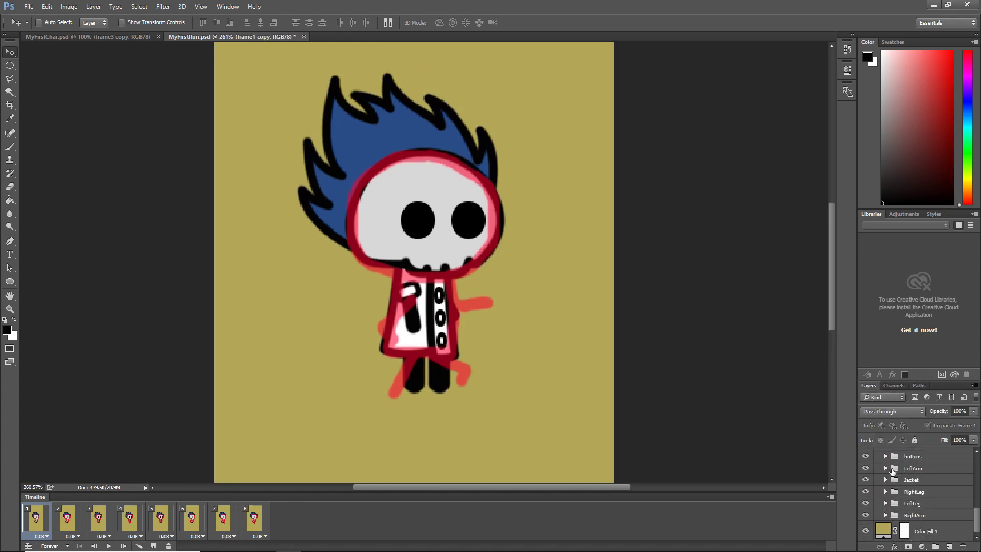
{"action": "left_click", "coordinate": [885, 468]}
{"action": "scroll", "coordinate": [921, 476], "scroll_direction": "down", "scroll_amount": 1}
Erase the old black arm below the sleeve from the Left_Arm_Outline and Left_arm_colour layers.
{"action": "left_click", "coordinate": [919, 508]}
{"action": "key", "text": "e"}
{"action": "left_click_drag", "start_coordinate": [419, 325], "coordinate": [413, 310]}
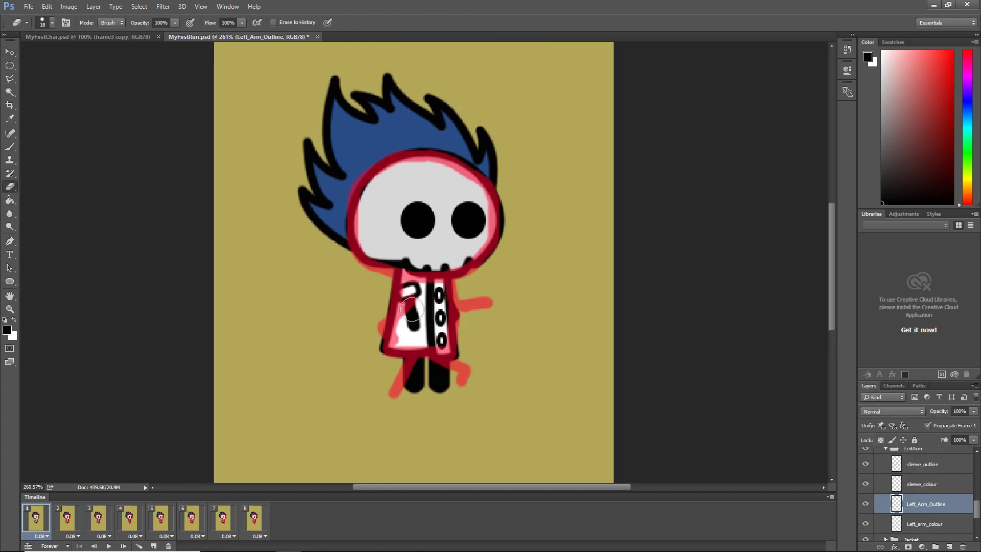
{"action": "left_click", "coordinate": [915, 523]}
Trace the sketch's bent left arm with a closed Pen path and set the brush size for its stroke.
{"action": "key", "text": "p"}
{"action": "left_click", "coordinate": [400, 302]}
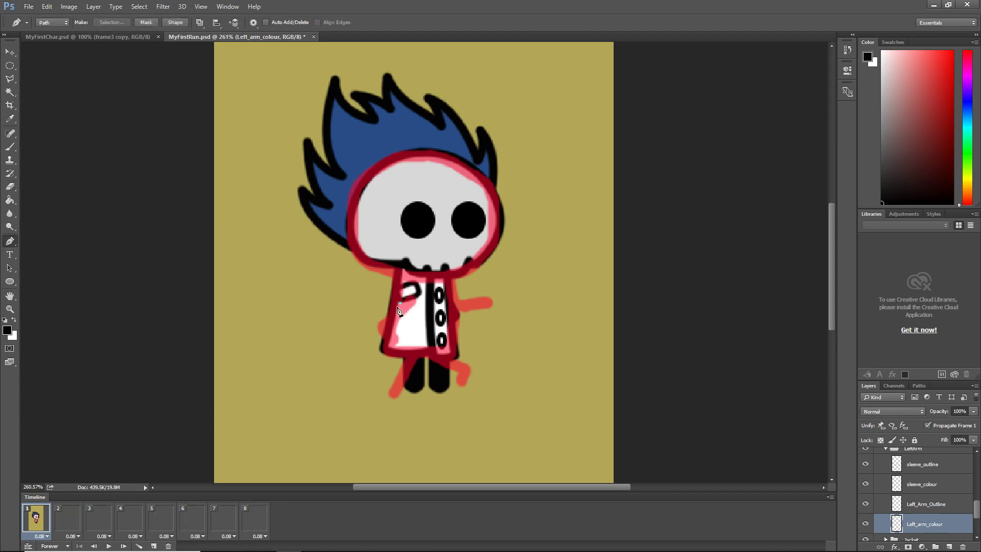
{"action": "left_click", "coordinate": [383, 318]}
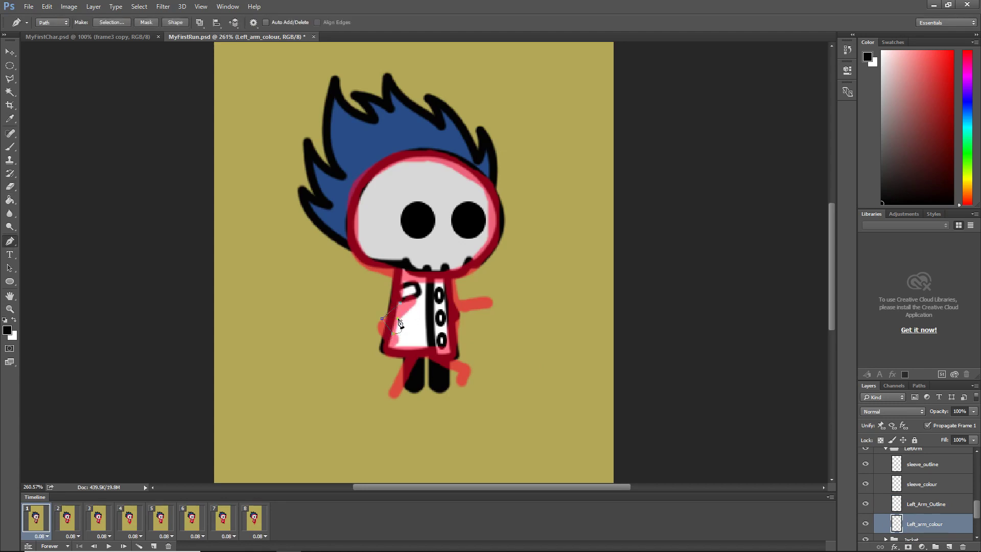
{"action": "key", "text": "b"}
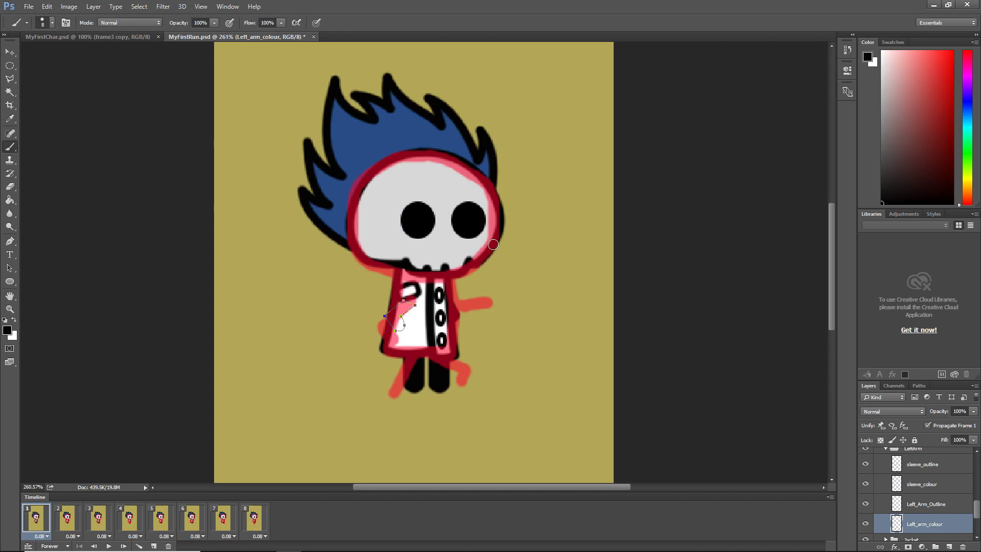
{"action": "left_click", "coordinate": [52, 23]}
{"action": "left_click", "coordinate": [99, 43]}
{"action": "left_click", "coordinate": [408, 320]}
Try to stroke the left arm path in black on the Left_arm_colour layer.
{"action": "key", "text": "p"}
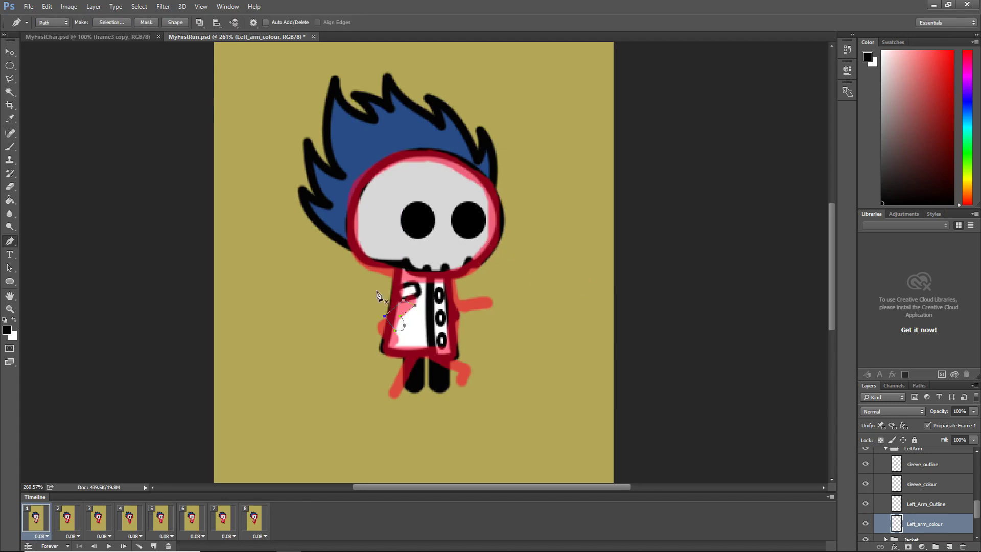
{"action": "right_click", "coordinate": [393, 305]}
{"action": "left_click", "coordinate": [460, 127]}
{"action": "key", "text": "Return"}
Stroke the left arm path in black on Left_Arm_Outline and brush the arm's fill on Left_arm_colour.
{"action": "left_click", "coordinate": [927, 504]}
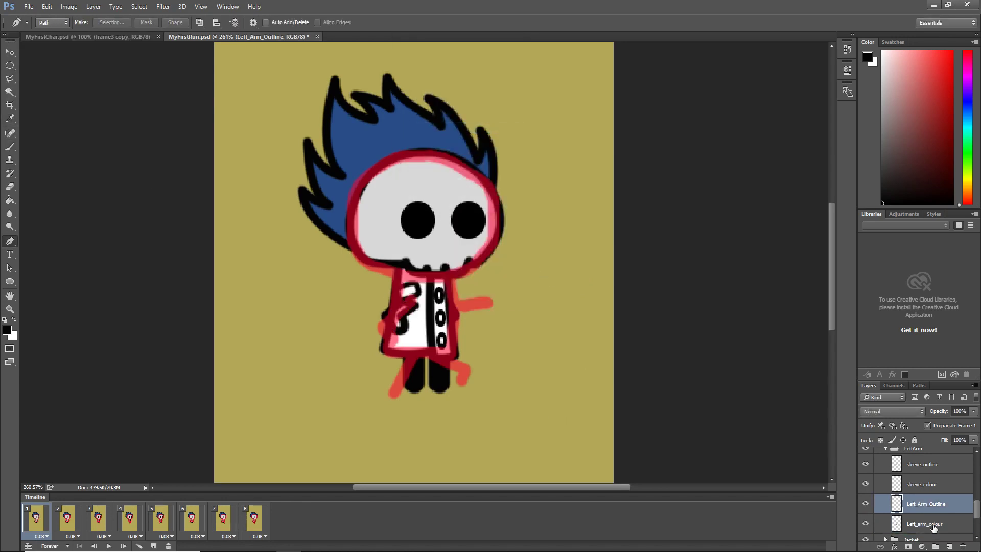
{"action": "scroll", "coordinate": [925, 517], "scroll_direction": "down", "scroll_amount": 2}
{"action": "right_click", "coordinate": [401, 303]}
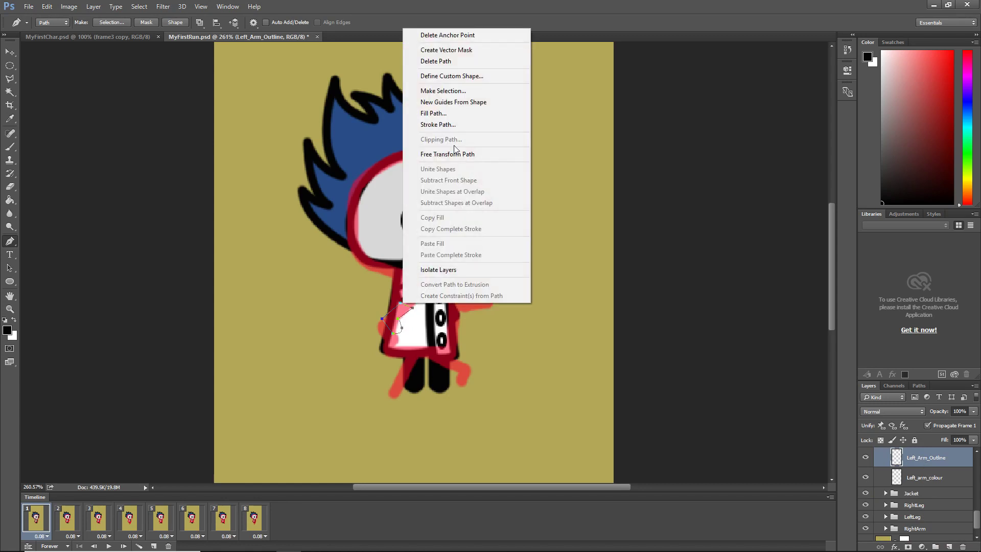
{"action": "left_click", "coordinate": [450, 124]}
{"action": "key", "text": "Return"}
{"action": "key", "text": "alt+bracketleft"}
{"action": "key", "text": "b"}
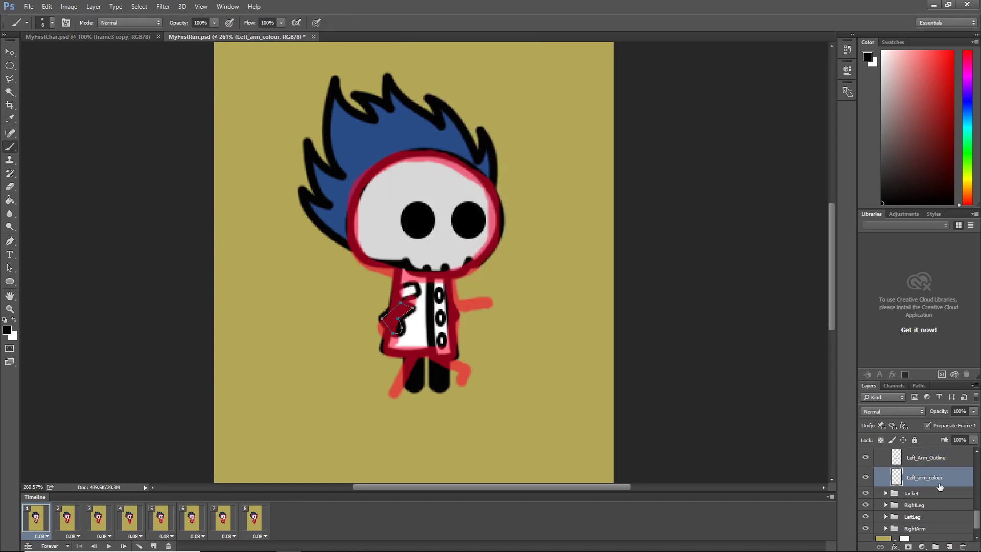
Rotate sleeve_outline and sleeve_colour together to line up with the bent left arm and collapse the LeftArm group.
{"action": "scroll", "coordinate": [940, 487], "scroll_direction": "up", "scroll_amount": 2}
{"action": "left_click", "coordinate": [929, 460]}
{"action": "left_click", "coordinate": [928, 481], "text": "shift"}
{"action": "key", "text": "ctrl+t"}
{"action": "left_click_drag", "start_coordinate": [429, 305], "coordinate": [402, 327]}
{"action": "key", "text": "Return"}
{"action": "key", "text": "v"}
{"action": "left_click", "coordinate": [925, 515], "text": "shift"}
{"action": "scroll", "coordinate": [929, 486], "scroll_direction": "up", "scroll_amount": 1}
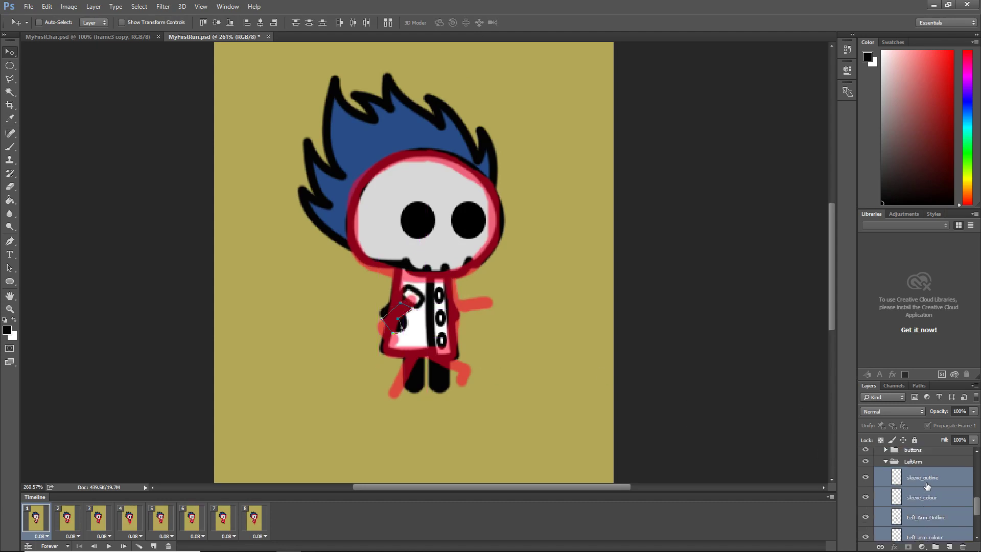
{"action": "left_click", "coordinate": [885, 464]}
Rotate the RightArm group about -81° so it extends forward along the sketched arm.
{"action": "left_click", "coordinate": [913, 515]}
{"action": "key", "text": "ctrl+t"}
{"action": "left_click", "coordinate": [400, 24]}
{"action": "left_click", "coordinate": [401, 22]}
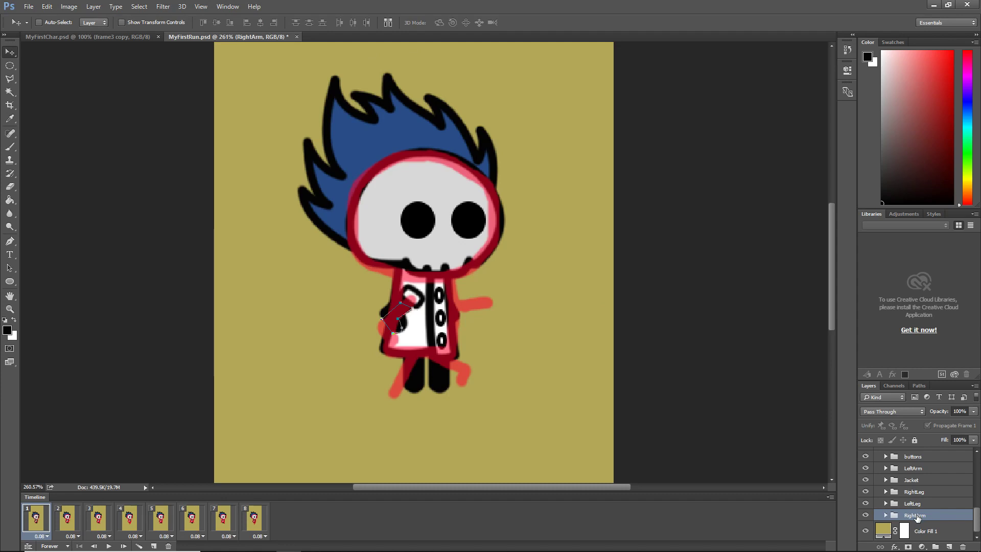
{"action": "left_click", "coordinate": [913, 468]}
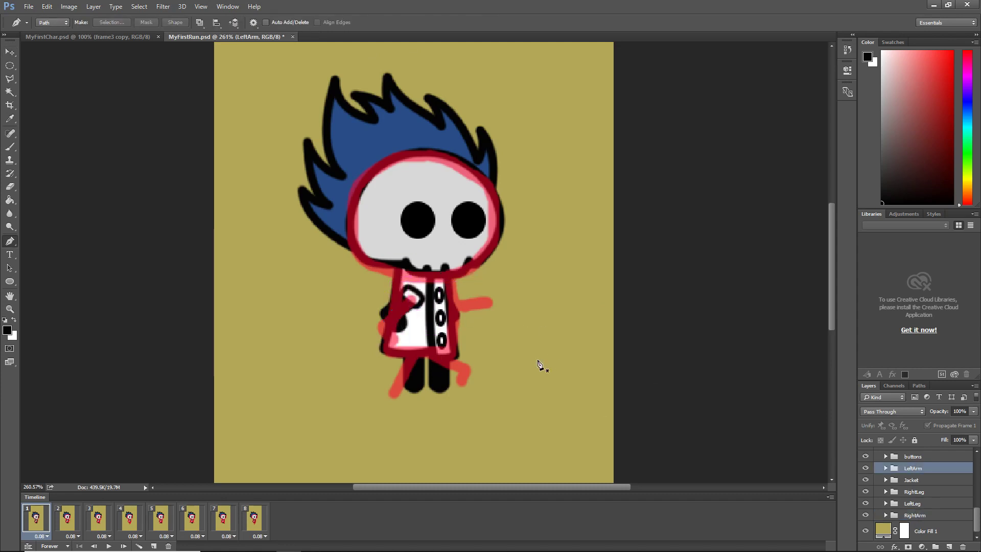
{"action": "left_click", "coordinate": [915, 504]}
{"action": "left_click", "coordinate": [918, 515]}
{"action": "key", "text": "v"}
{"action": "left_click_drag", "start_coordinate": [450, 330], "coordinate": [521, 279]}
{"action": "key", "text": "ctrl+t"}
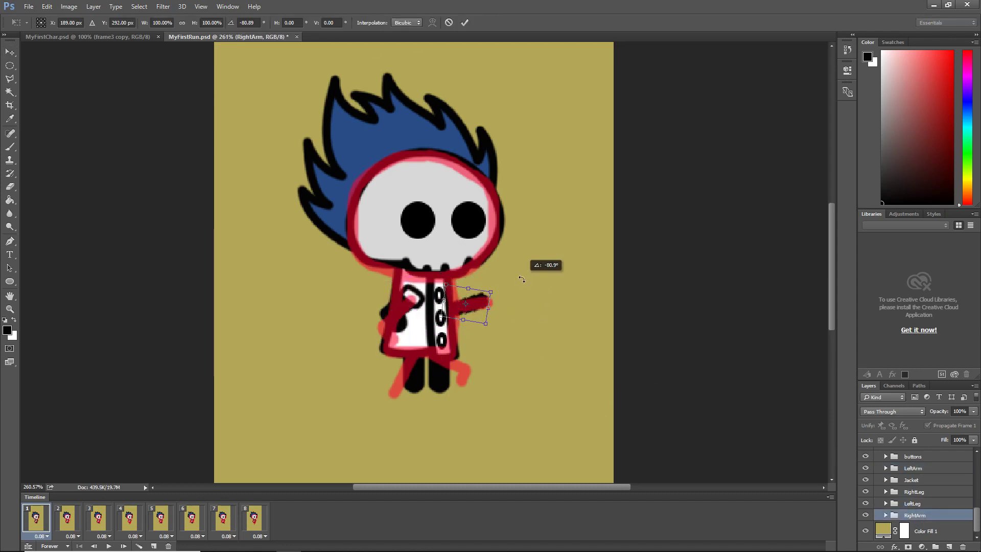
{"action": "key", "text": "Return"}
Trace the sketch's bent right leg with the Pen tool and erase the old leg from Right_Leg_outline and Right_Leg_Colour.
{"action": "left_click", "coordinate": [931, 494]}
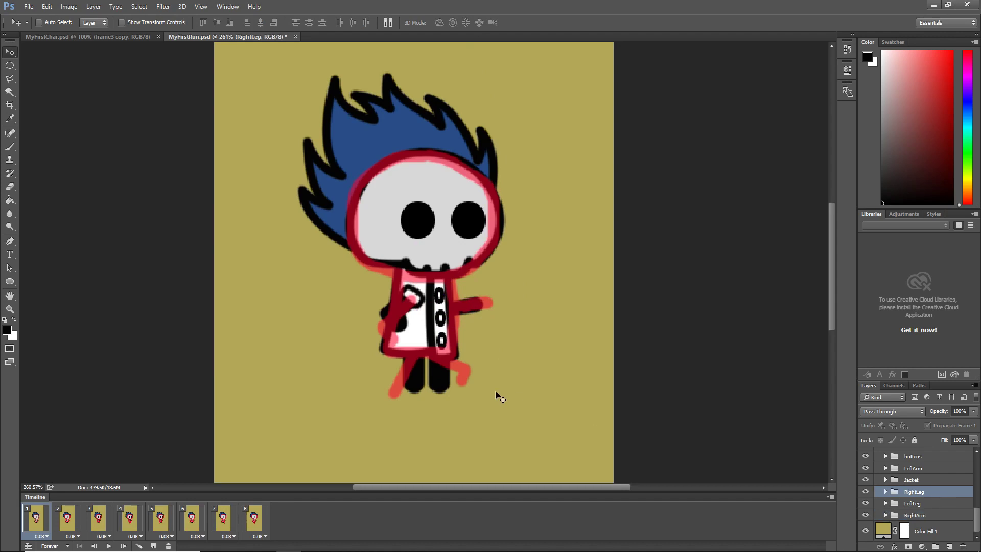
{"action": "key", "text": "p"}
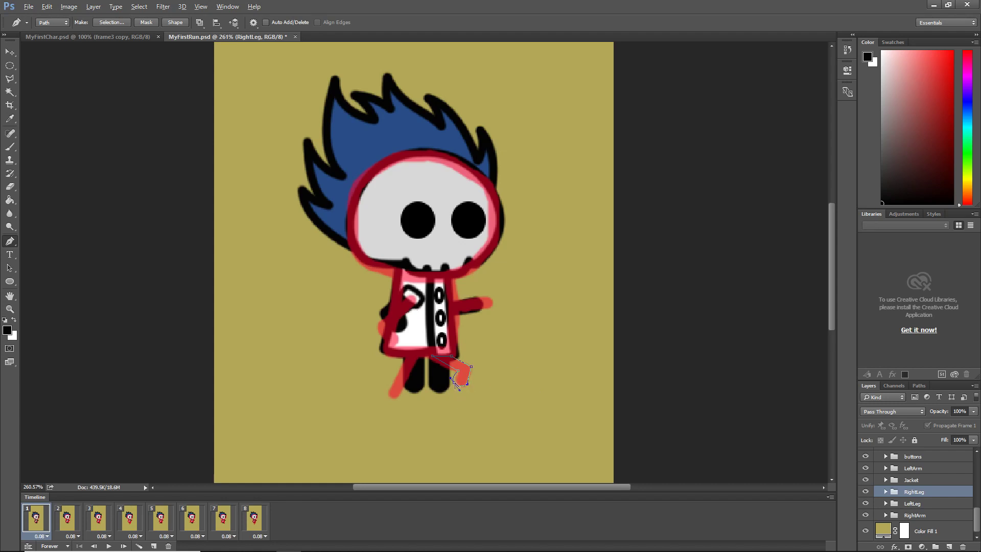
{"action": "left_click_drag", "start_coordinate": [450, 378], "coordinate": [430, 396]}
{"action": "left_click", "coordinate": [885, 492]}
{"action": "left_click", "coordinate": [926, 508]}
{"action": "key", "text": "e"}
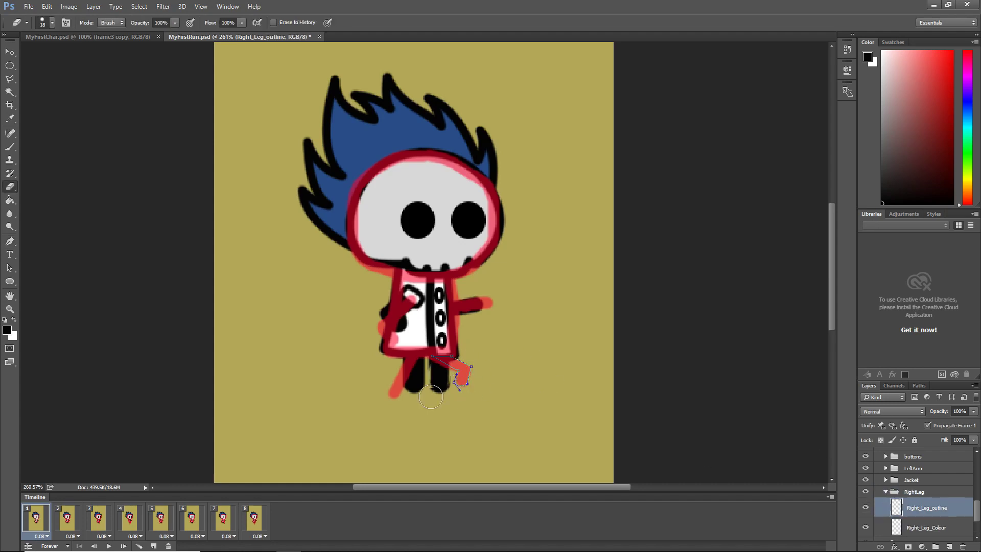
{"action": "left_click", "coordinate": [926, 527]}
{"action": "key", "text": "p"}
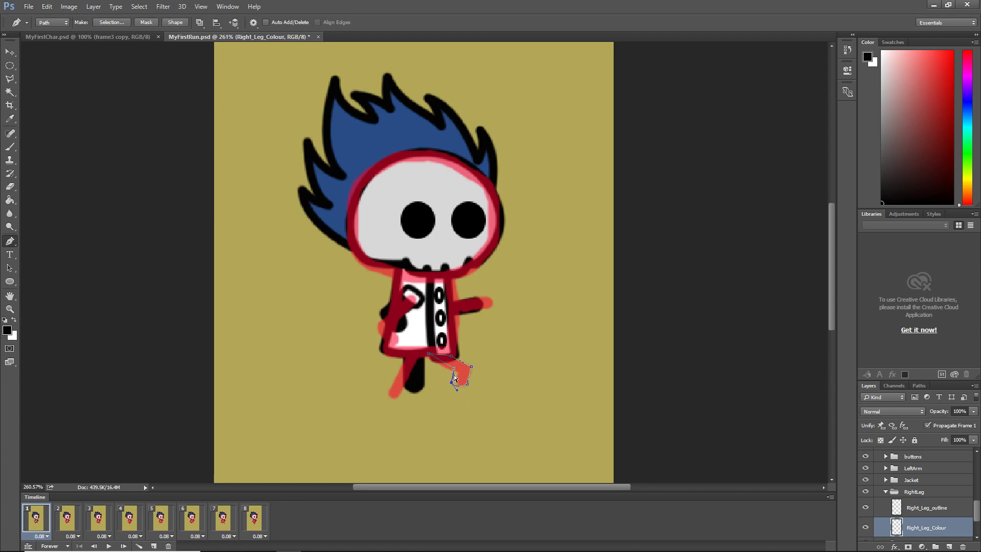
{"action": "left_click_drag", "start_coordinate": [451, 356], "coordinate": [451, 353]}
Try to stroke the right leg path in black on the Right_Leg_Colour layer.
{"action": "right_click", "coordinate": [452, 355]}
{"action": "left_click", "coordinate": [503, 174]}
{"action": "key", "text": "Return"}
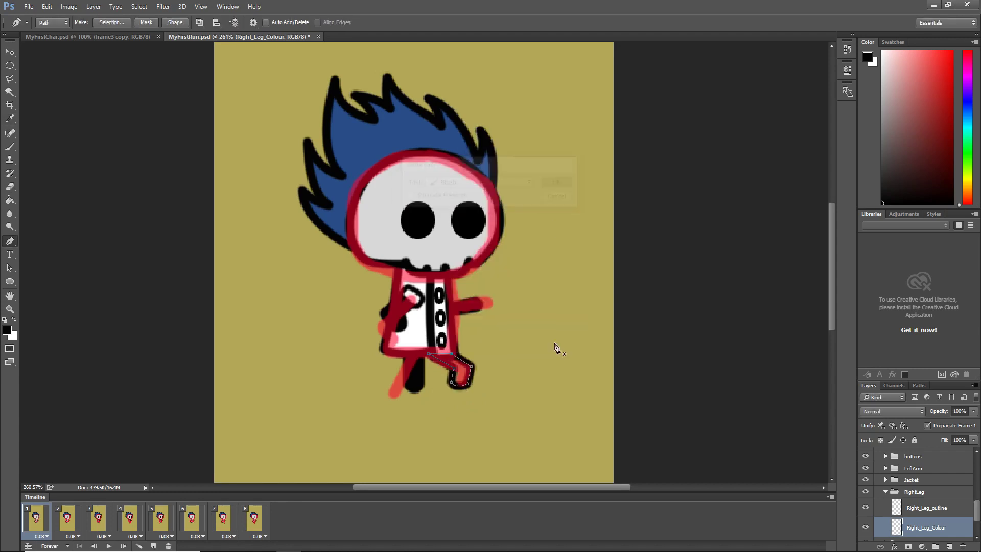
{"action": "key", "text": "Return"}
Stroke the right leg path in black on Right_Leg_outline and brush the leg's fill on Right_Leg_Colour.
{"action": "scroll", "coordinate": [927, 512], "scroll_direction": "down", "scroll_amount": 1}
{"action": "scroll", "coordinate": [920, 495], "scroll_direction": "down", "scroll_amount": 1}
{"action": "left_click", "coordinate": [920, 468]}
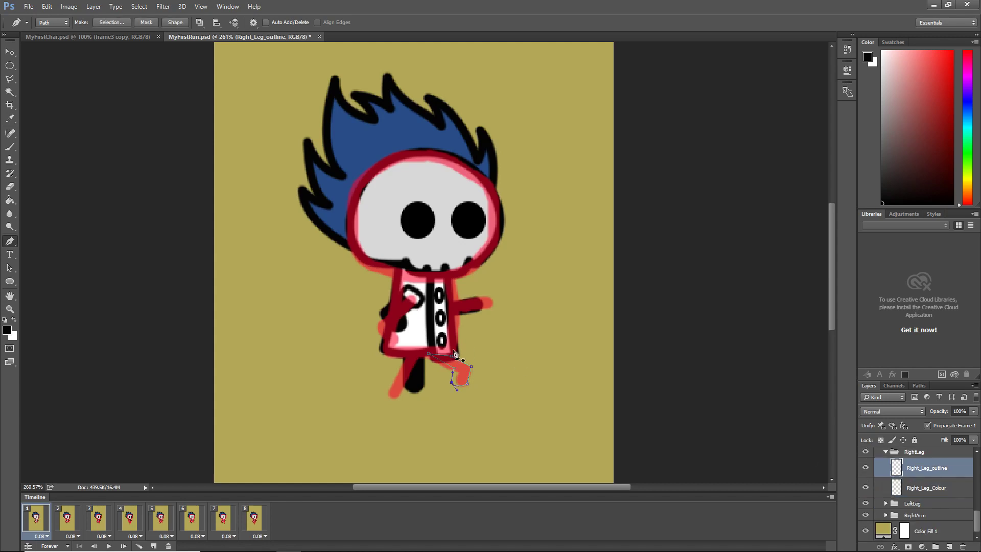
{"action": "right_click", "coordinate": [452, 362]}
{"action": "left_click", "coordinate": [504, 182]}
{"action": "left_click", "coordinate": [557, 182]}
{"action": "key", "text": "Return"}
{"action": "left_click", "coordinate": [922, 487]}
{"action": "key", "text": "b"}
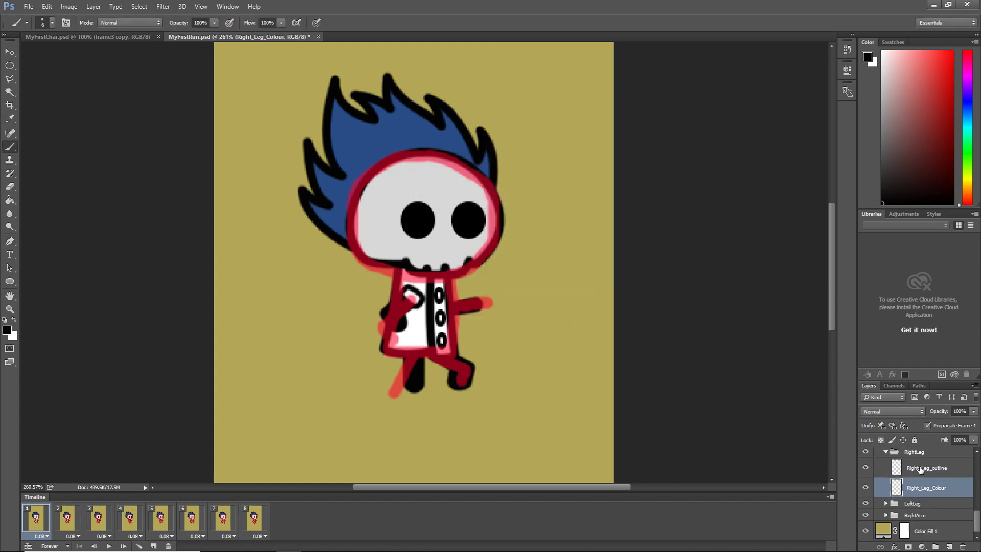
Rotate the LeftLeg group about 29° to follow the sketched back leg and hide the Layer 1 sketch.
{"action": "left_click", "coordinate": [886, 452]}
{"action": "left_click", "coordinate": [913, 503]}
{"action": "key", "text": "ctrl+t"}
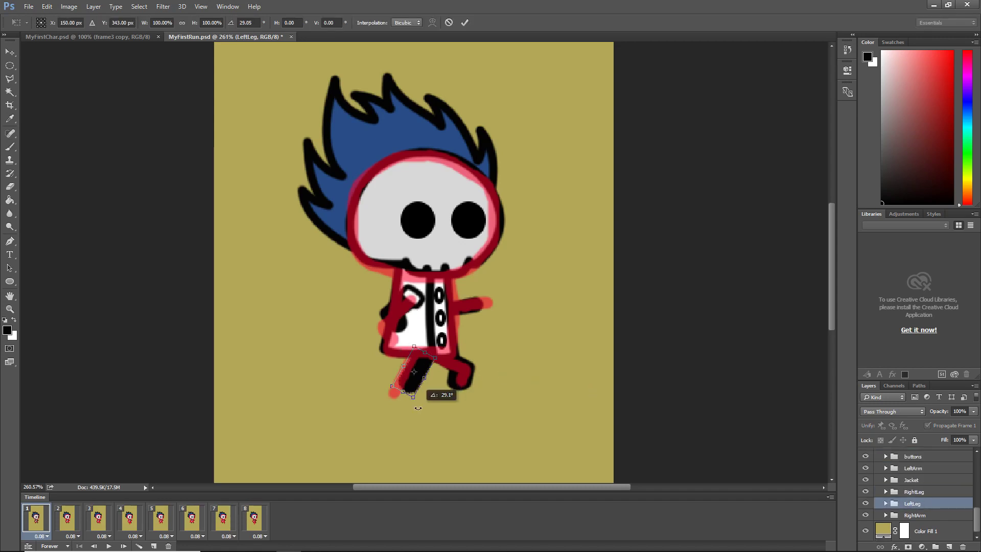
{"action": "key", "text": "Return"}
{"action": "scroll", "coordinate": [889, 475], "scroll_direction": "up", "scroll_amount": 4}
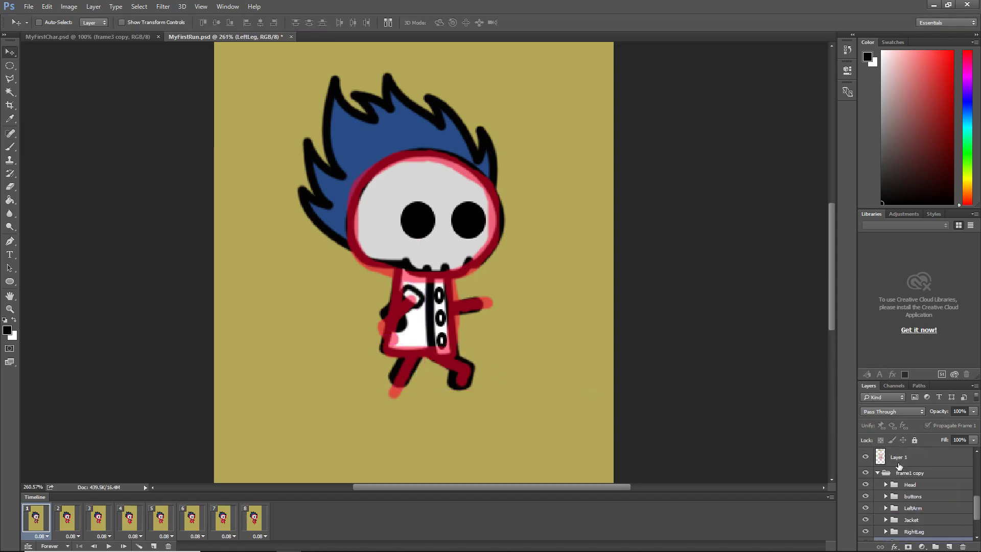
{"action": "left_click", "coordinate": [865, 499]}
Try to reposition the RightLeg group slightly closer to the body.
{"action": "scroll", "coordinate": [925, 506], "scroll_direction": "down", "scroll_amount": 2}
{"action": "left_click", "coordinate": [920, 531]}
{"action": "left_click_drag", "start_coordinate": [472, 377], "coordinate": [467, 402]}
{"action": "key", "text": "ctrl+t"}
{"action": "left_click", "coordinate": [465, 27]}
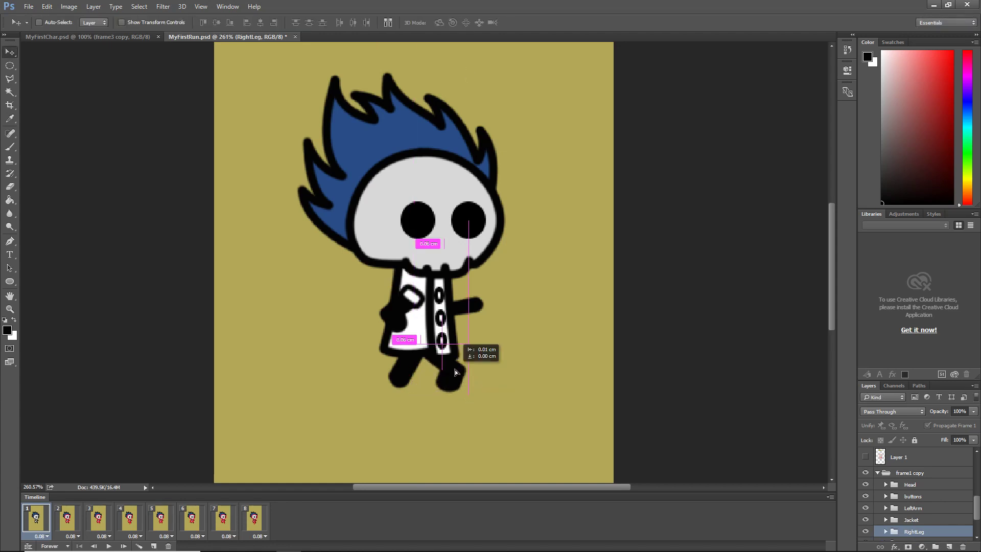
Bring back the leg's work path and erase the drawn right leg from Right_Leg_outline and Right_Leg_Colour.
{"action": "left_click", "coordinate": [918, 386]}
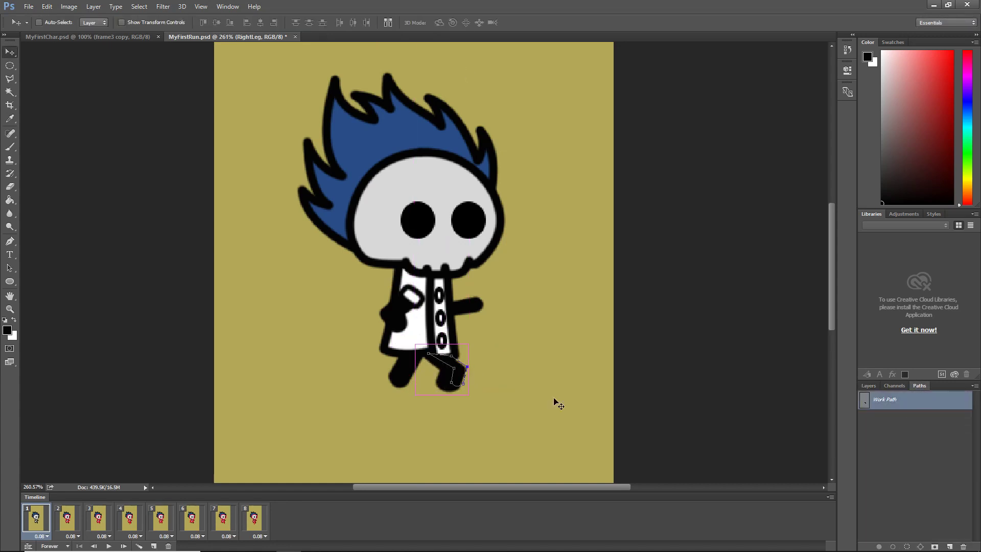
{"action": "left_click", "coordinate": [869, 386]}
{"action": "left_click", "coordinate": [886, 511]}
{"action": "left_click", "coordinate": [915, 527]}
{"action": "key", "text": "e"}
{"action": "left_click_drag", "start_coordinate": [467, 394], "coordinate": [453, 385]}
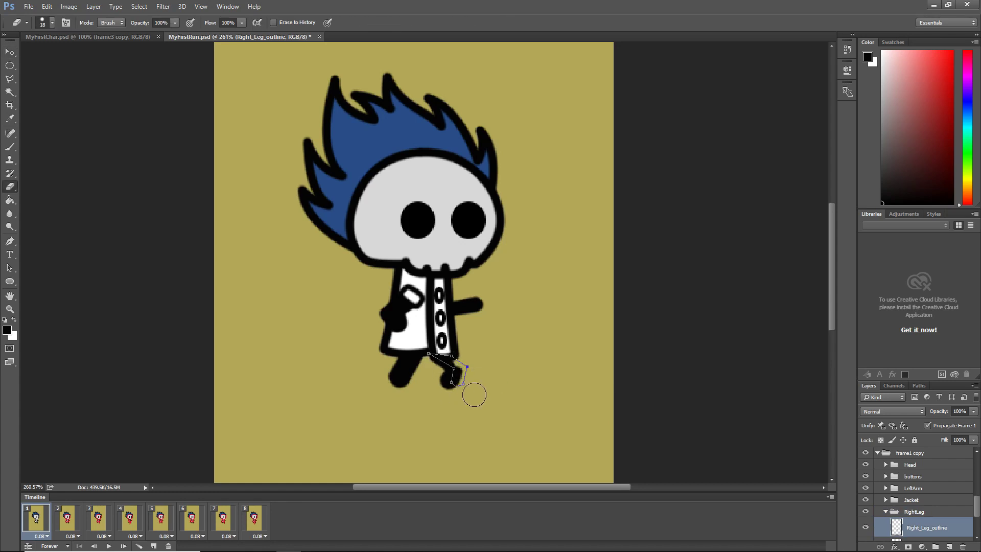
{"action": "key", "text": "alt+bracketleft"}
Redraw the right leg by stroking the adjusted path on Right_Leg_outline and filling it on Right_Leg_Colour, and collapse the RightLeg group.
{"action": "key", "text": "p"}
{"action": "left_click", "coordinate": [953, 511]}
{"action": "right_click", "coordinate": [461, 368]}
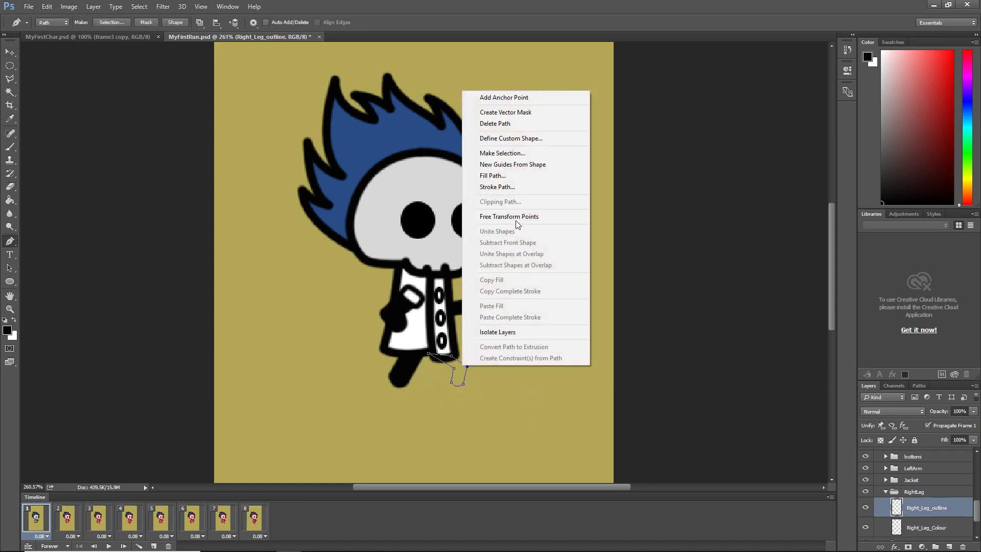
{"action": "left_click", "coordinate": [503, 187]}
{"action": "key", "text": "Return"}
{"action": "key", "text": "Return"}
{"action": "key", "text": "alt+bracketleft"}
{"action": "key", "text": "b"}
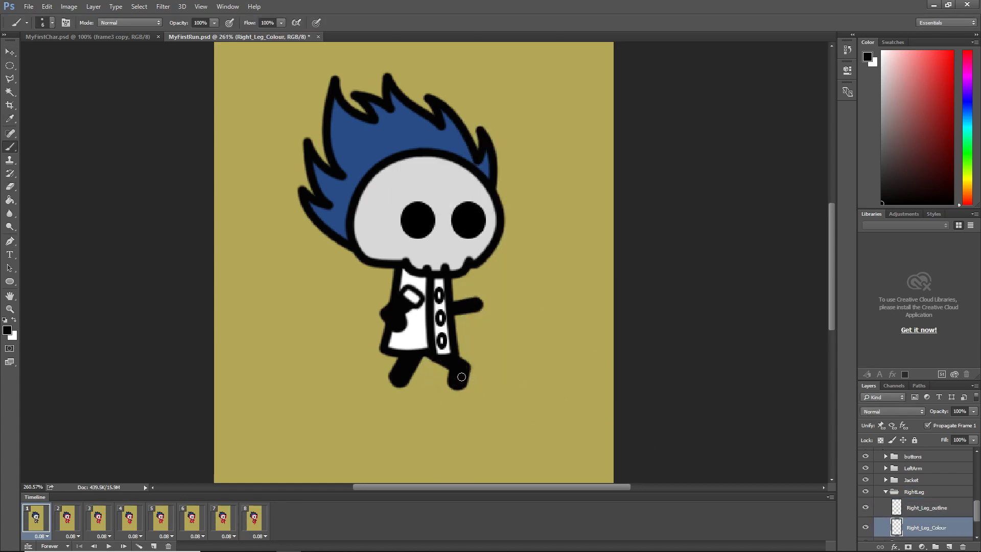
{"action": "left_click", "coordinate": [885, 491]}
{"action": "left_click", "coordinate": [919, 491]}
{"action": "key", "text": "v"}
{"action": "scroll", "coordinate": [508, 385], "scroll_direction": "down", "scroll_amount": 3}
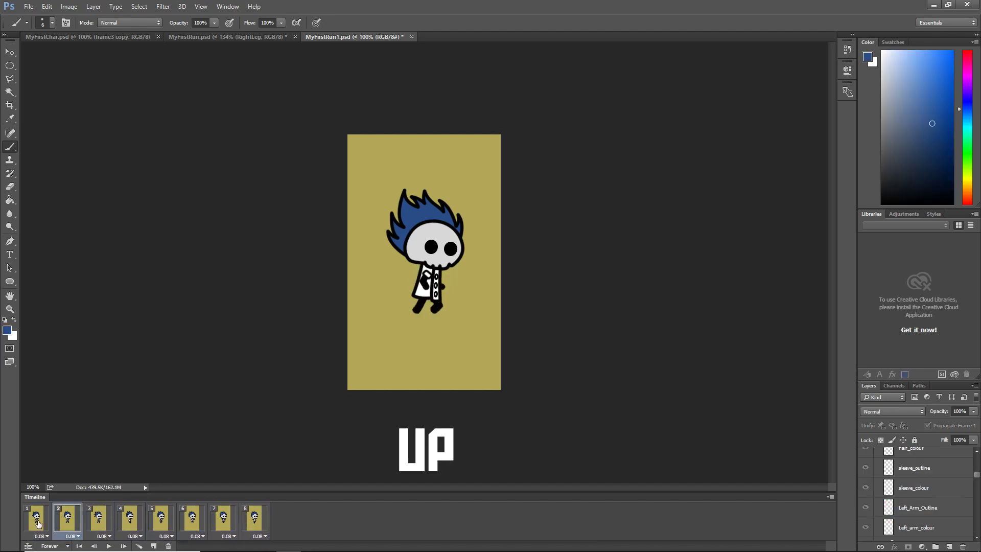
Compare the character's hair in the first and third frames of MyFirstRun1.psd.
{"action": "left_click", "coordinate": [38, 523]}
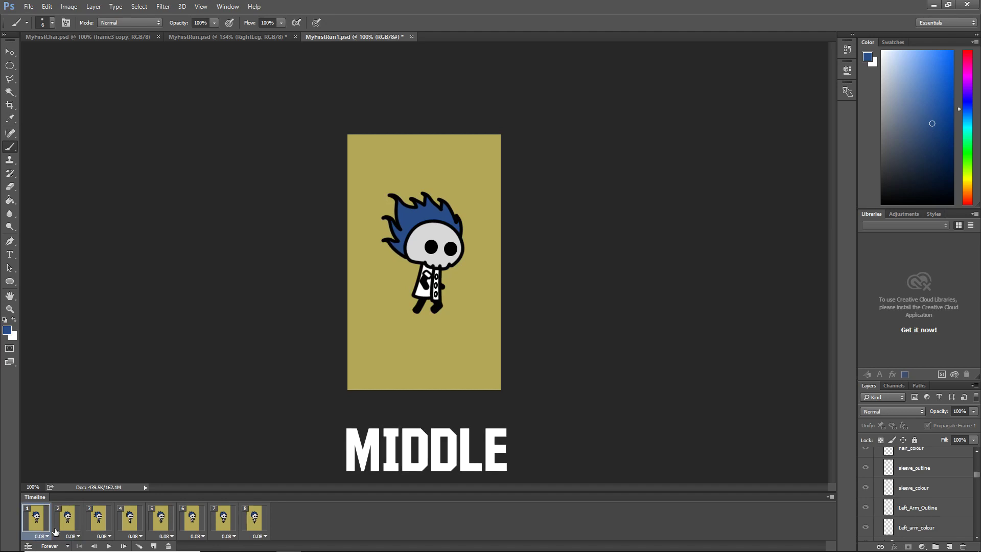
{"action": "left_click", "coordinate": [99, 526]}
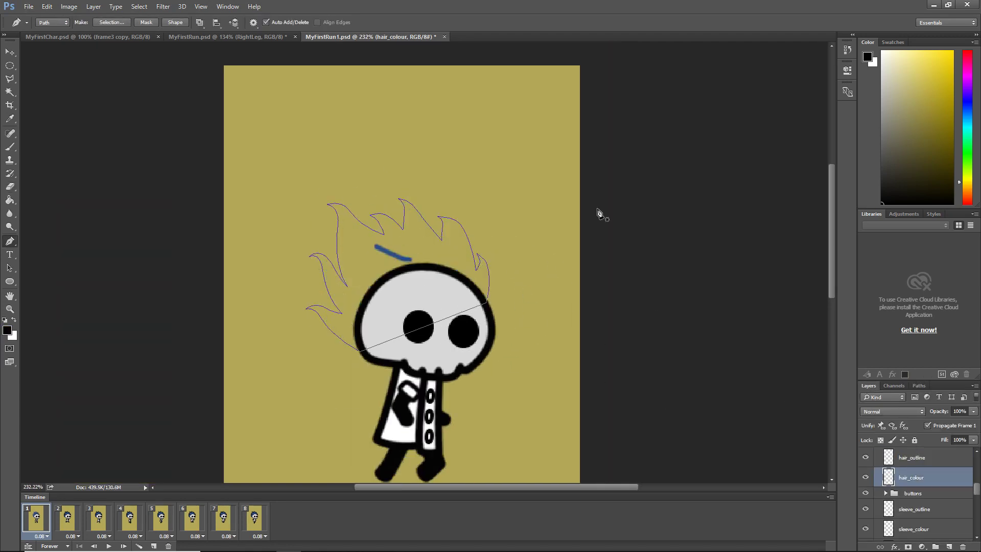
Outline the first frame's flame hair in black on hair_outline, fill it blue on hair_colour, and clear the selection.
{"action": "left_click", "coordinate": [887, 457]}
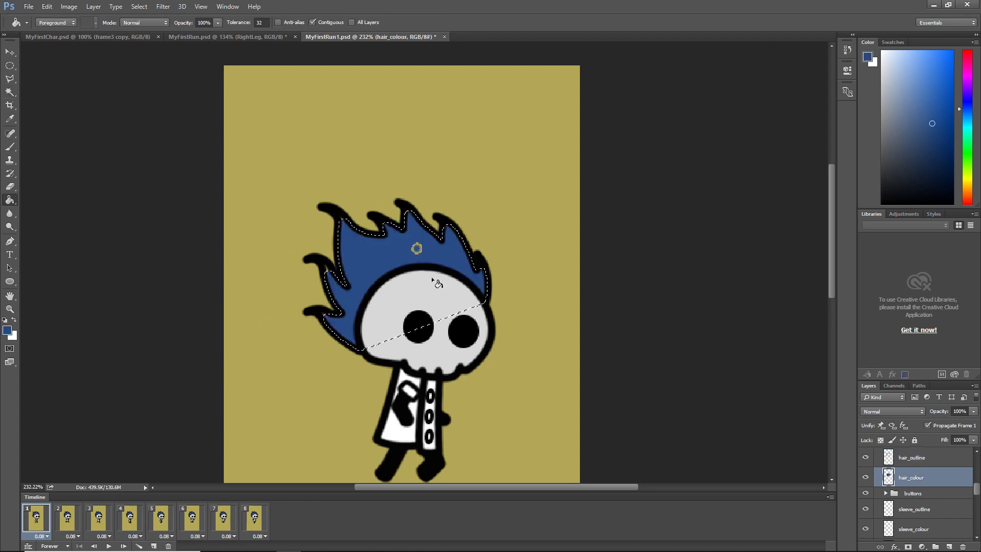
{"action": "key", "text": "b"}
{"action": "key", "text": "ctrl+d"}
Select the first frame's hair_outline and hair_colour layers and duplicate the hair for reuse.
{"action": "left_click", "coordinate": [66, 530]}
{"action": "left_click", "coordinate": [40, 529]}
{"action": "left_click", "coordinate": [919, 464], "text": "shift"}
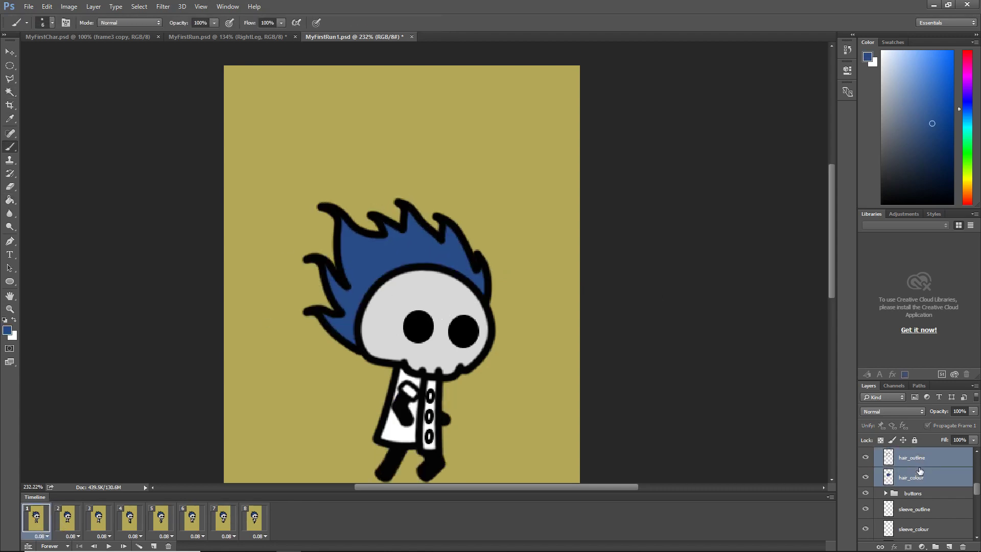
{"action": "scroll", "coordinate": [920, 471], "scroll_direction": "up", "scroll_amount": 5}
{"action": "left_click", "coordinate": [878, 478]}
{"action": "left_click", "coordinate": [911, 498]}
{"action": "key", "text": "ctrl+j"}
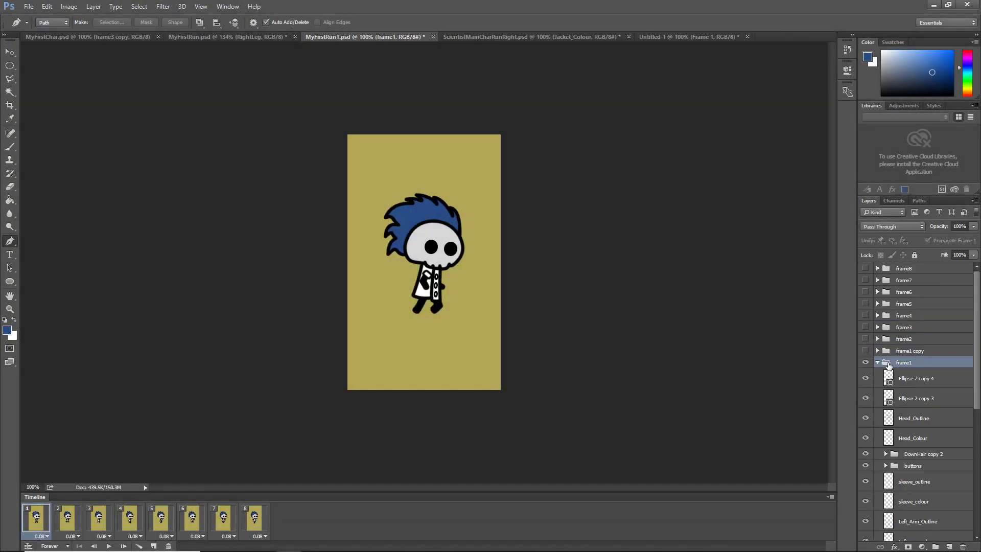
Move a hair group copy into the frame2 group and toggle its visibility in the second frame.
{"action": "left_click", "coordinate": [920, 454]}
{"action": "left_click", "coordinate": [81, 516]}
{"action": "left_click", "coordinate": [878, 363]}
{"action": "left_click_drag", "start_coordinate": [890, 374], "coordinate": [920, 435]}
{"action": "left_click", "coordinate": [878, 339]}
{"action": "scroll", "coordinate": [935, 357], "scroll_direction": "up", "scroll_amount": 3}
{"action": "left_click", "coordinate": [865, 373]}
Reorder the hair layers inside the frame2 and frame3 groups.
{"action": "left_click", "coordinate": [98, 518]}
{"action": "left_click", "coordinate": [130, 519]}
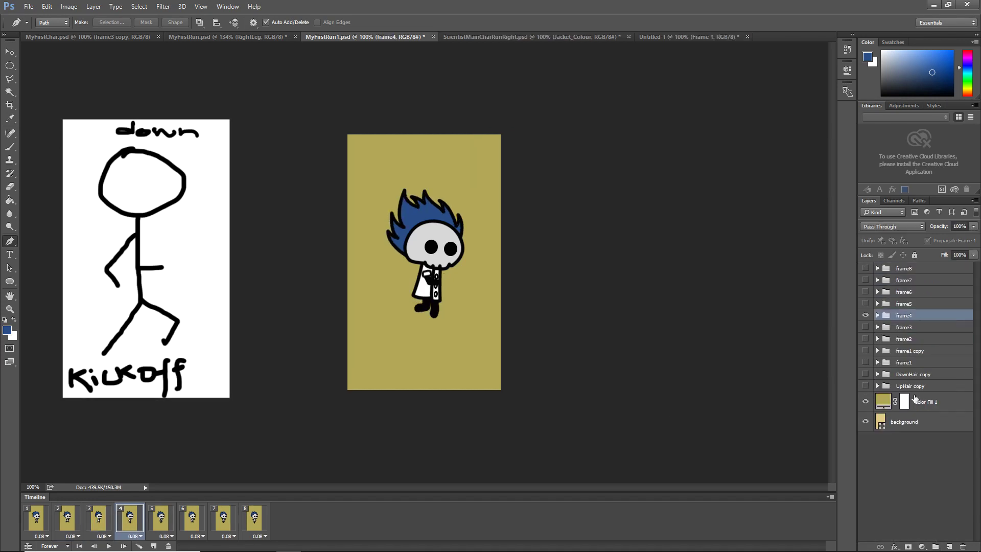
{"action": "left_click", "coordinate": [877, 327]}
{"action": "scroll", "coordinate": [920, 378], "scroll_direction": "down", "scroll_amount": 3}
{"action": "scroll", "coordinate": [919, 379], "scroll_direction": "up", "scroll_amount": 3}
{"action": "left_click", "coordinate": [878, 327]}
{"action": "left_click", "coordinate": [877, 338]}
{"action": "left_click_drag", "start_coordinate": [919, 430], "coordinate": [918, 489]}
{"action": "scroll", "coordinate": [918, 409], "scroll_direction": "up", "scroll_amount": 3}
Move the hair copy at the head of the frame4 group down beneath its Head_Colour layer.
{"action": "left_click", "coordinate": [877, 293]}
{"action": "left_click", "coordinate": [887, 317]}
{"action": "left_click", "coordinate": [878, 315]}
{"action": "left_click_drag", "start_coordinate": [920, 327], "coordinate": [924, 412]}
{"action": "left_click", "coordinate": [914, 381]}
In the fifth frame, reposition the DownHair copy 3 group in the frame5 layer stack and collapse frame5.
{"action": "left_click", "coordinate": [160, 519]}
{"action": "left_click", "coordinate": [877, 274]}
{"action": "left_click", "coordinate": [877, 304]}
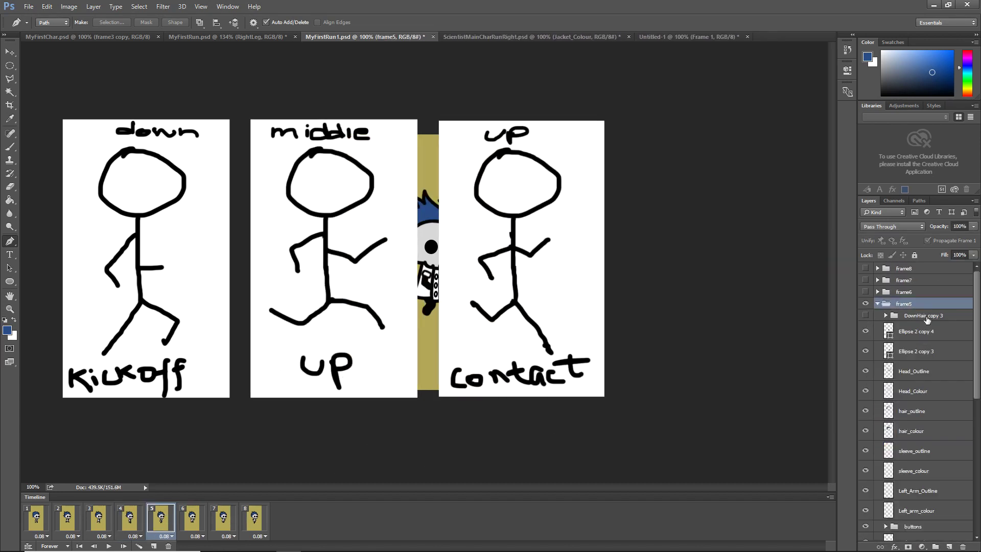
{"action": "left_click_drag", "start_coordinate": [925, 317], "coordinate": [904, 292]}
{"action": "left_click", "coordinate": [877, 303]}
In the sixth frame, replace frame6's old hair layers with MiddleHair copy 4 beneath Head_Colour.
{"action": "left_click", "coordinate": [202, 521]}
{"action": "left_click", "coordinate": [877, 291]}
{"action": "left_click_drag", "start_coordinate": [919, 304], "coordinate": [928, 392]}
{"action": "left_click", "coordinate": [920, 399]}
{"action": "left_click", "coordinate": [865, 384]}
In the eighth frame, replace frame8's old hair layers with MiddleHair copy 5 beneath Head_Colour, and play the animation.
{"action": "left_click", "coordinate": [223, 518]}
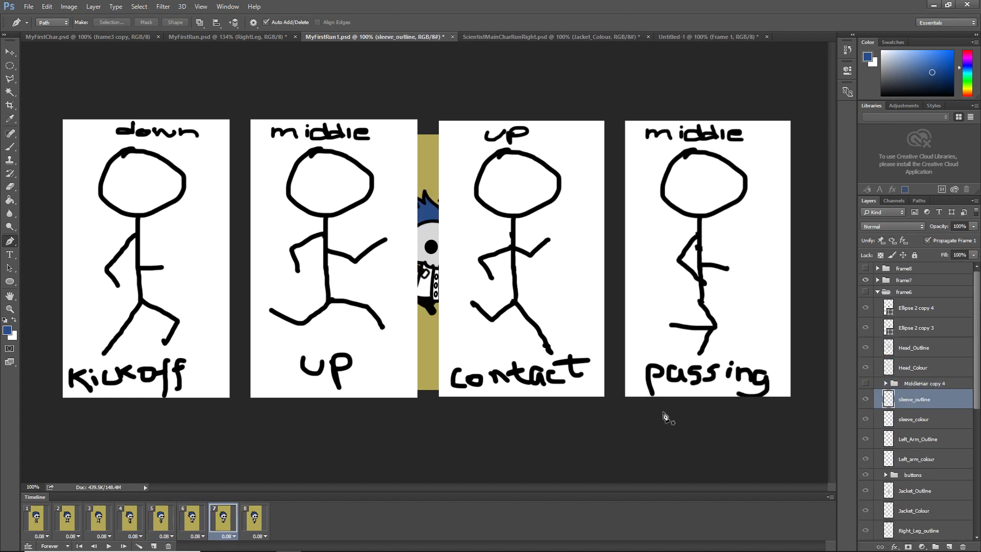
{"action": "key", "text": "Right"}
{"action": "left_click", "coordinate": [877, 291]}
{"action": "left_click", "coordinate": [877, 269]}
{"action": "left_click", "coordinate": [915, 375]}
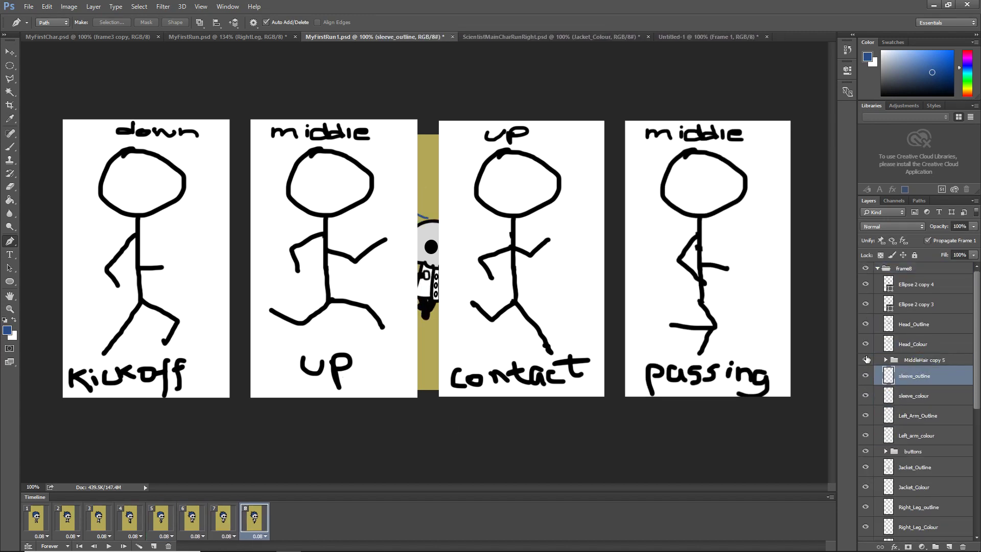
{"action": "left_click", "coordinate": [108, 546]}
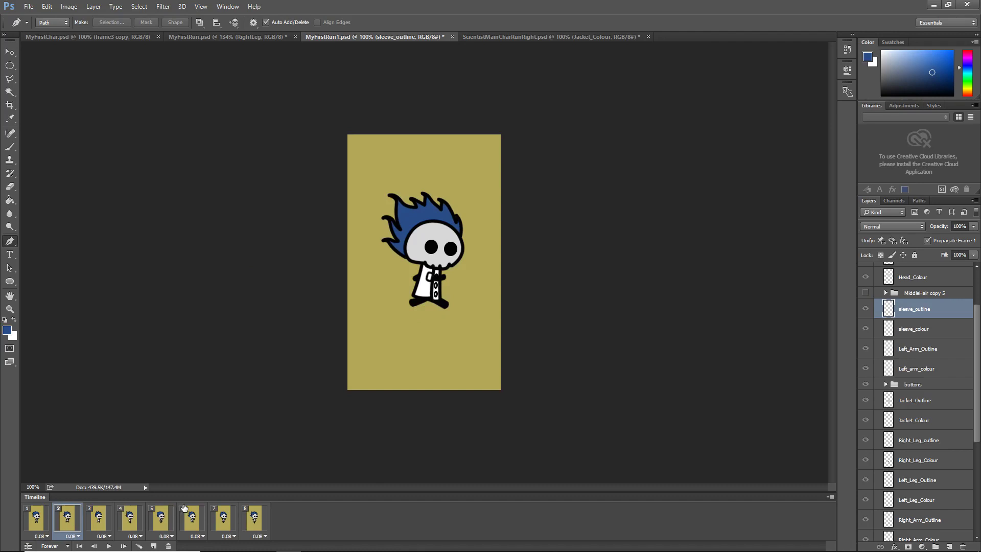
Nudge the frame2 group slightly down in the second frame and the frame4 group slightly down in the fourth frame.
{"action": "left_click", "coordinate": [905, 340]}
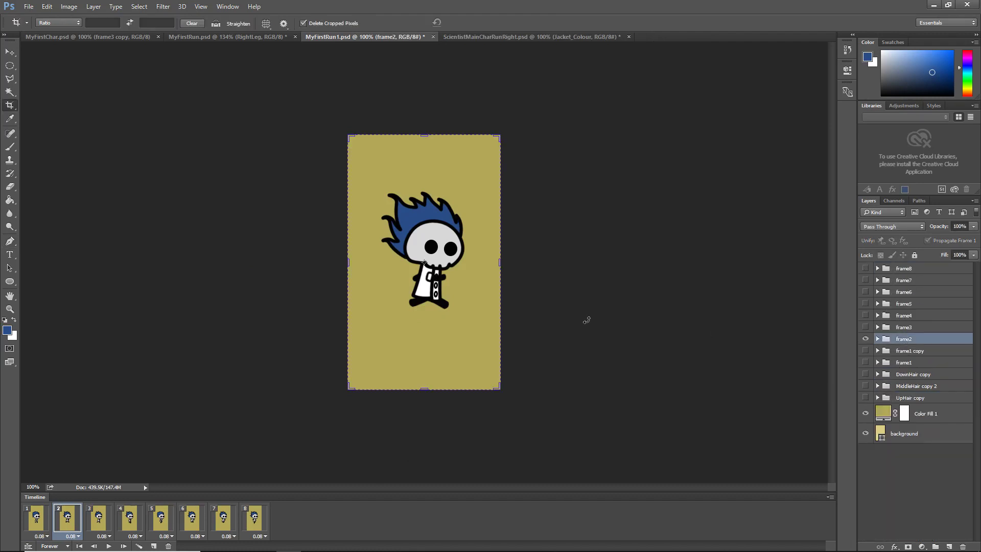
{"action": "key", "text": "v"}
{"action": "left_click", "coordinate": [98, 518]}
{"action": "left_click", "coordinate": [129, 518]}
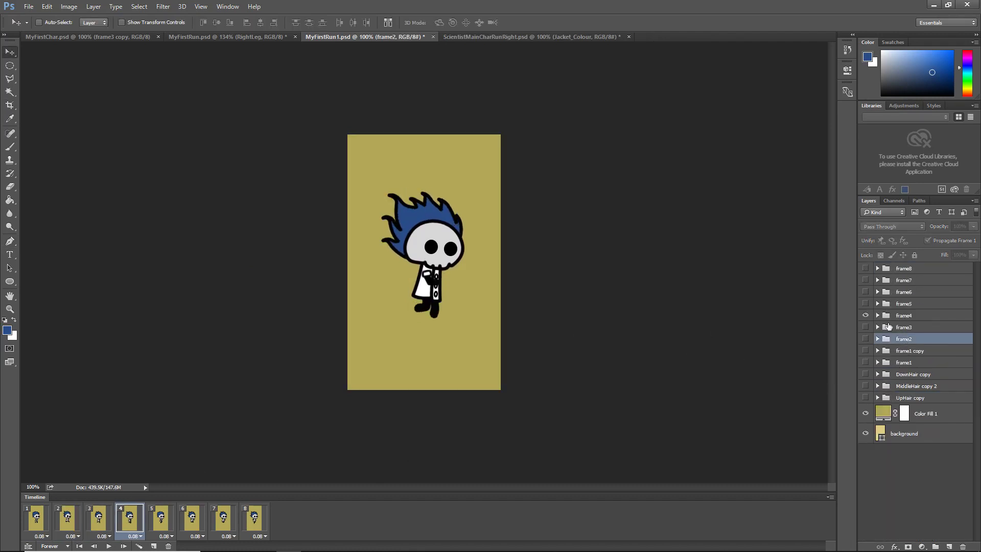
{"action": "left_click", "coordinate": [899, 315]}
Nudge the frame6 and frame8 groups slightly down in the sixth and eighth frames, and play the animation.
{"action": "key", "text": "Right"}
{"action": "key", "text": "Right"}
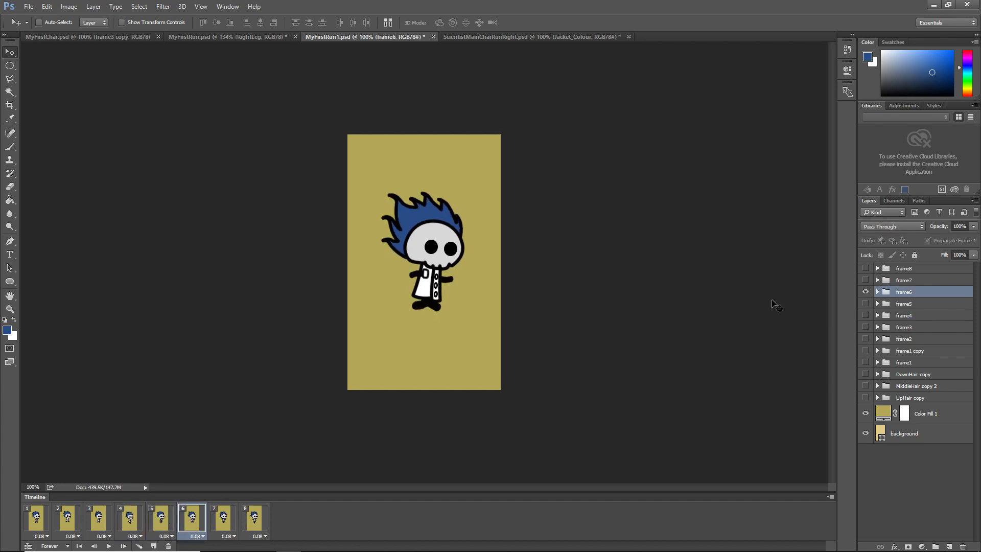
{"action": "key", "text": "Right"}
{"action": "key", "text": "Right"}
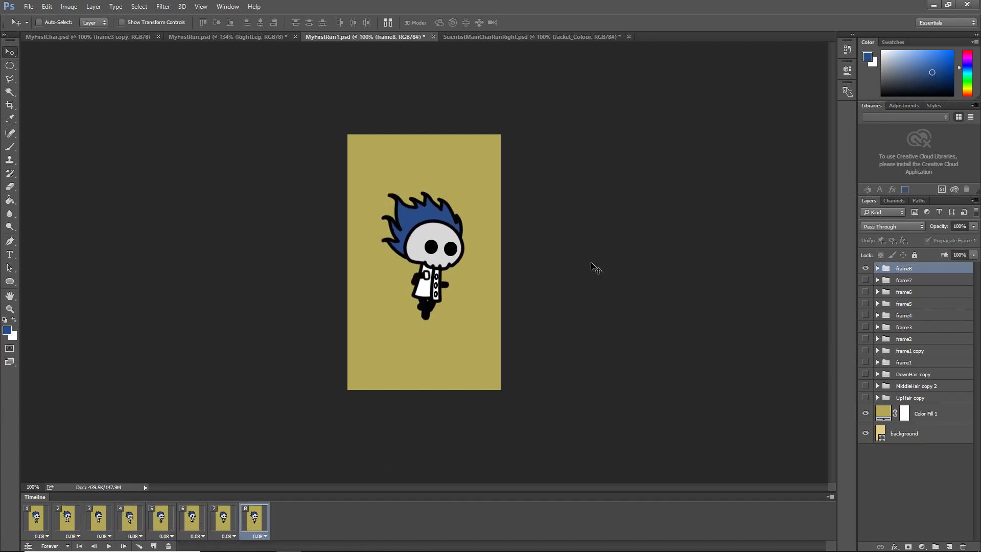
{"action": "left_click", "coordinate": [108, 545]}
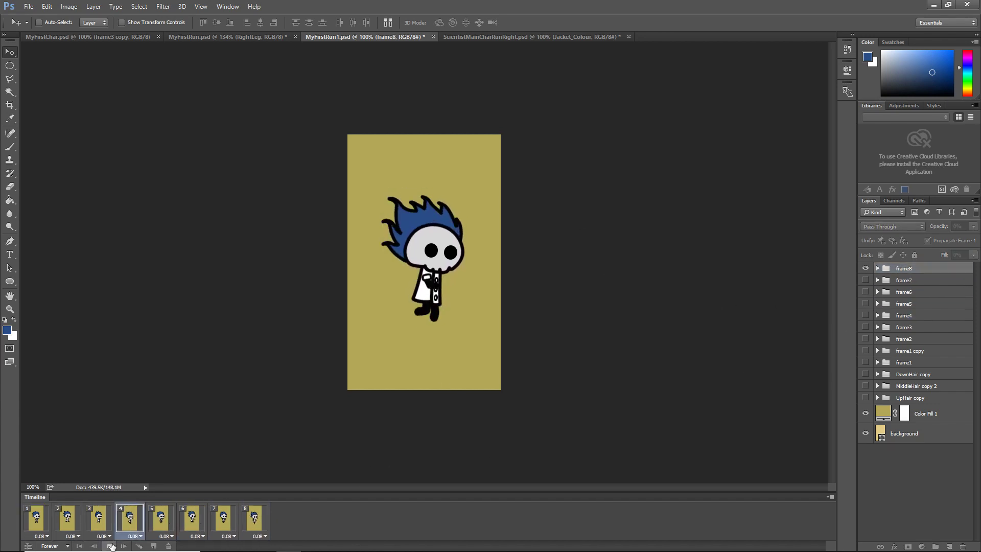